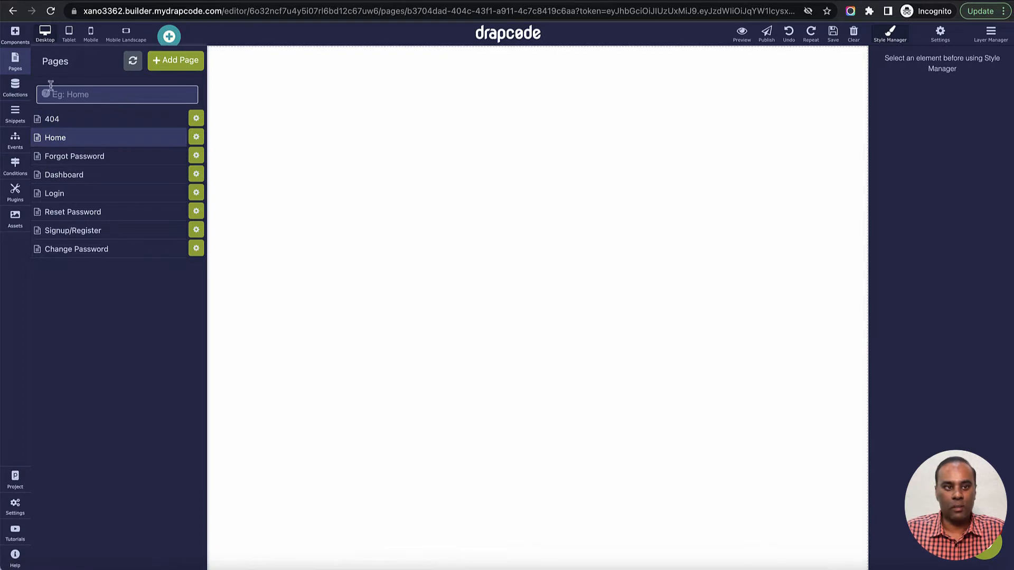
- Switch to the Xano workspace and open the Person table from the database to view its records
click(14, 60)
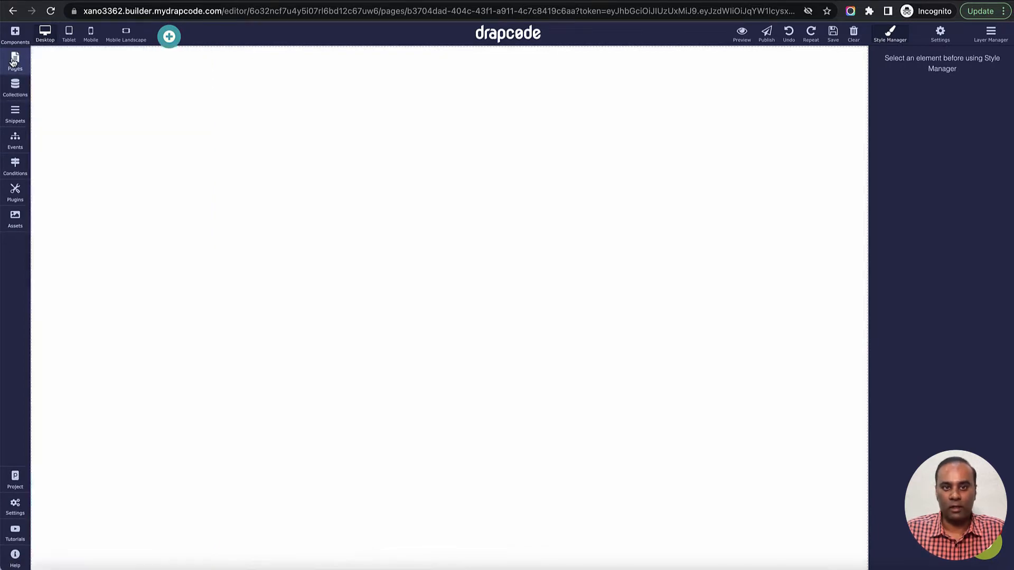
click(357, 139)
key(ctrl+Tab)
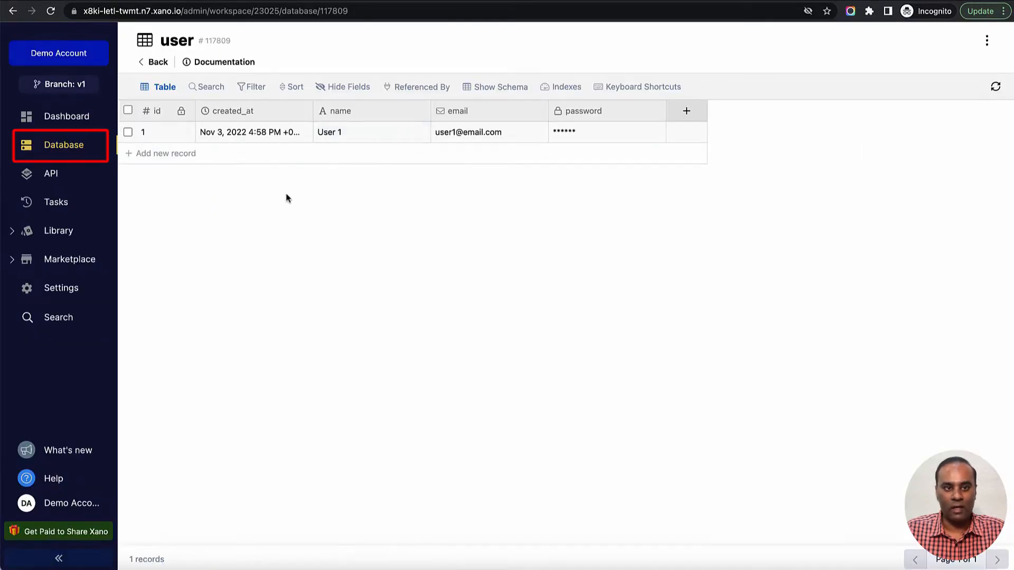
click(77, 149)
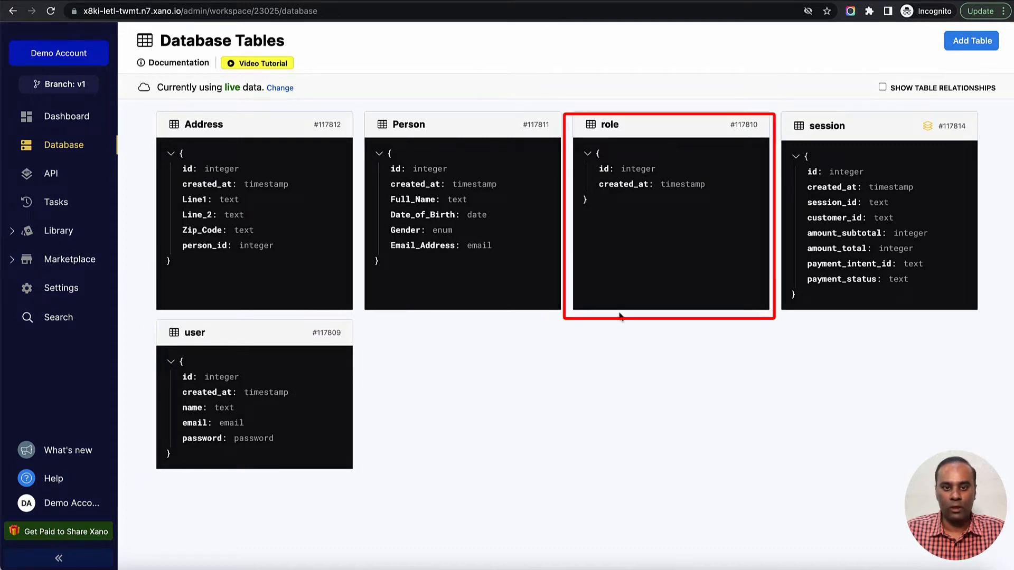
click(444, 132)
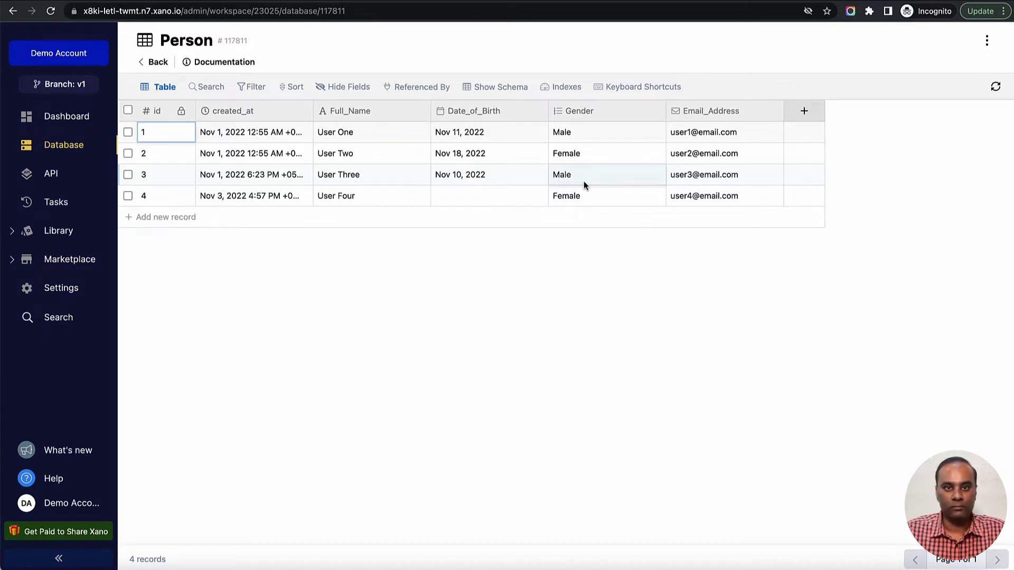
- Open the Default API group and examine its address, auth, person, role and user endpoints
click(57, 181)
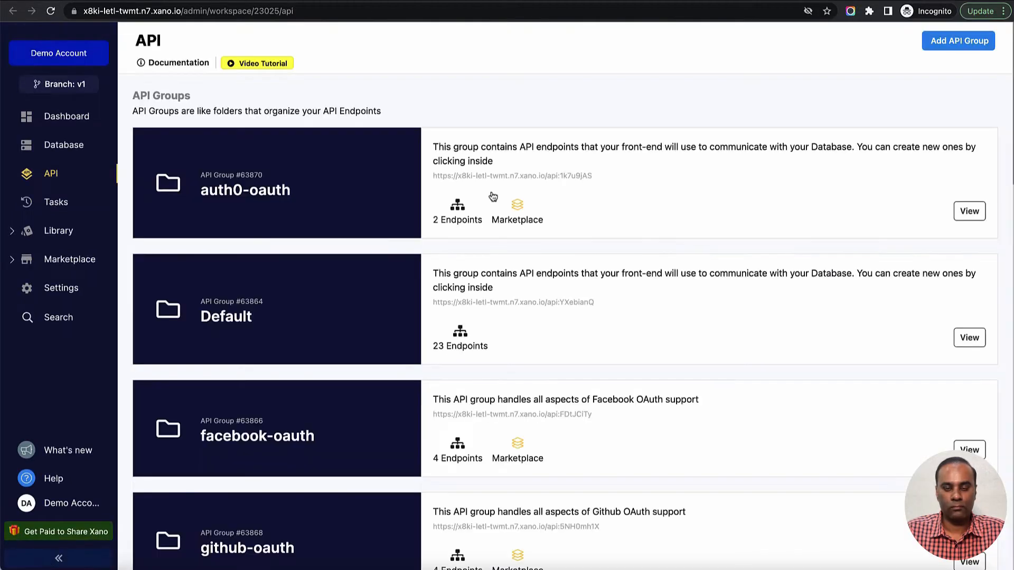
scroll(536, 203, down, 10)
scroll(543, 203, up, 10)
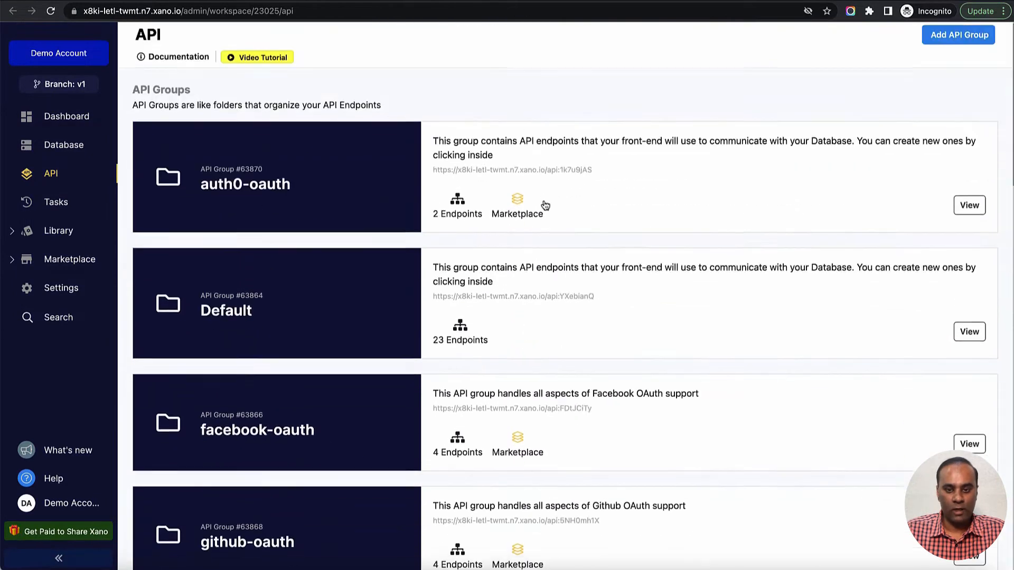
click(362, 300)
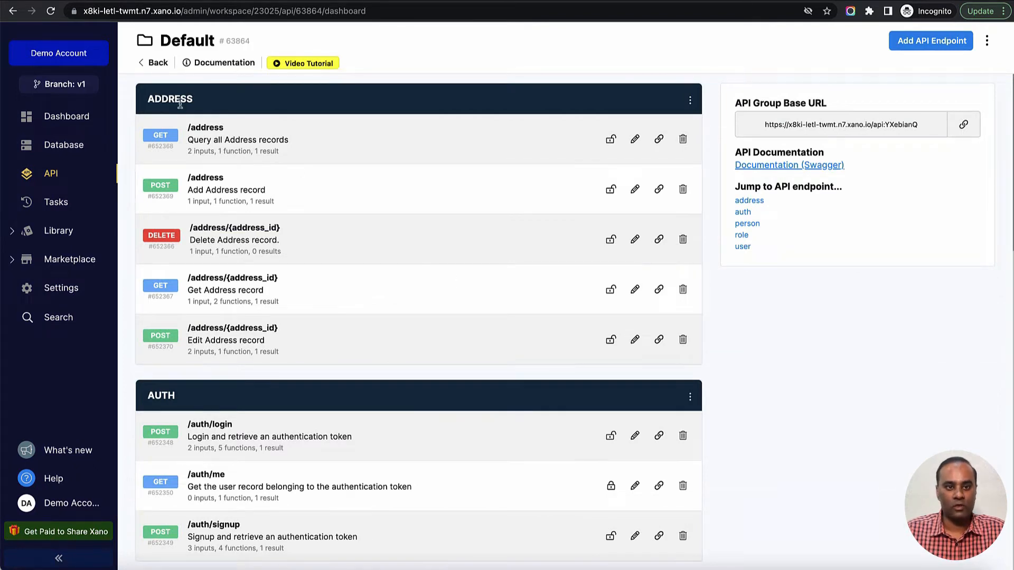
scroll(351, 250, down, 10)
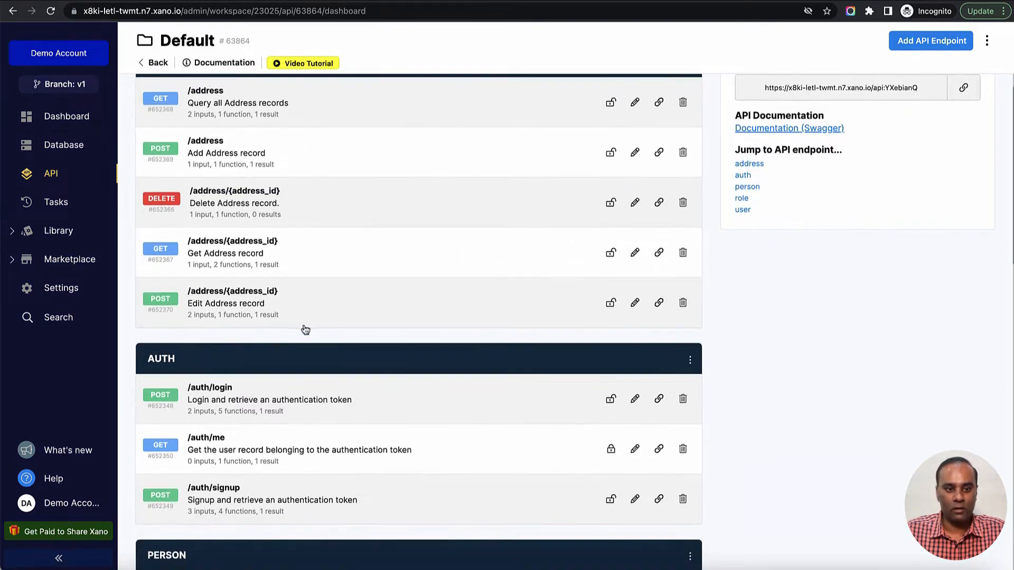
scroll(309, 330, down, 7)
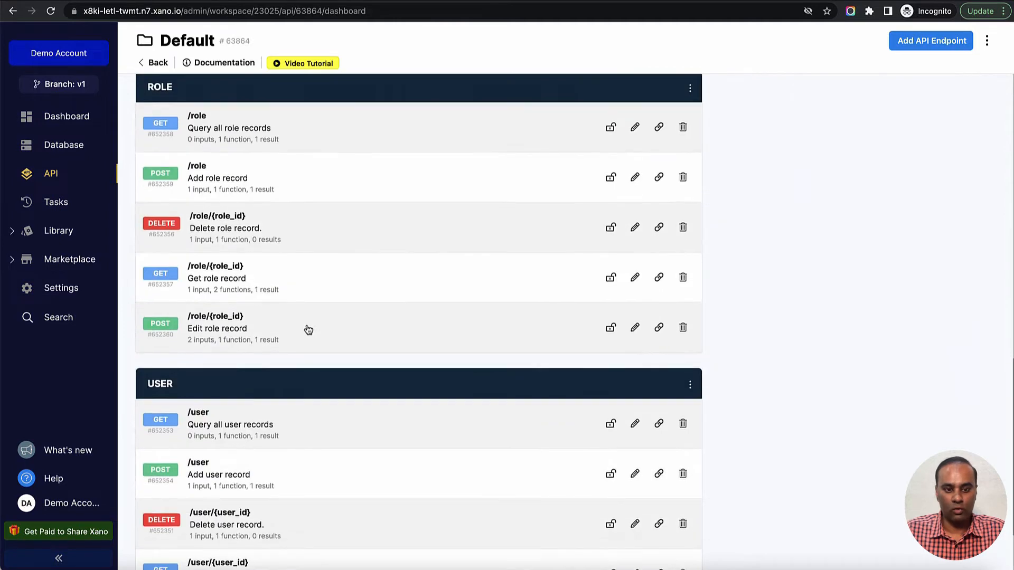
scroll(308, 329, up, 13)
scroll(309, 329, up, 3)
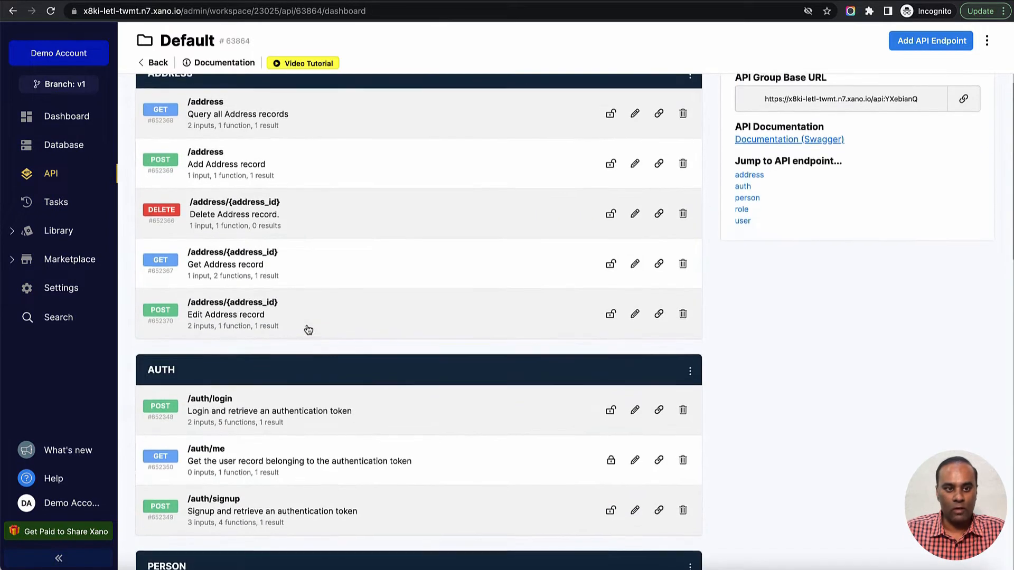
scroll(308, 330, down, 2)
scroll(308, 329, down, 5)
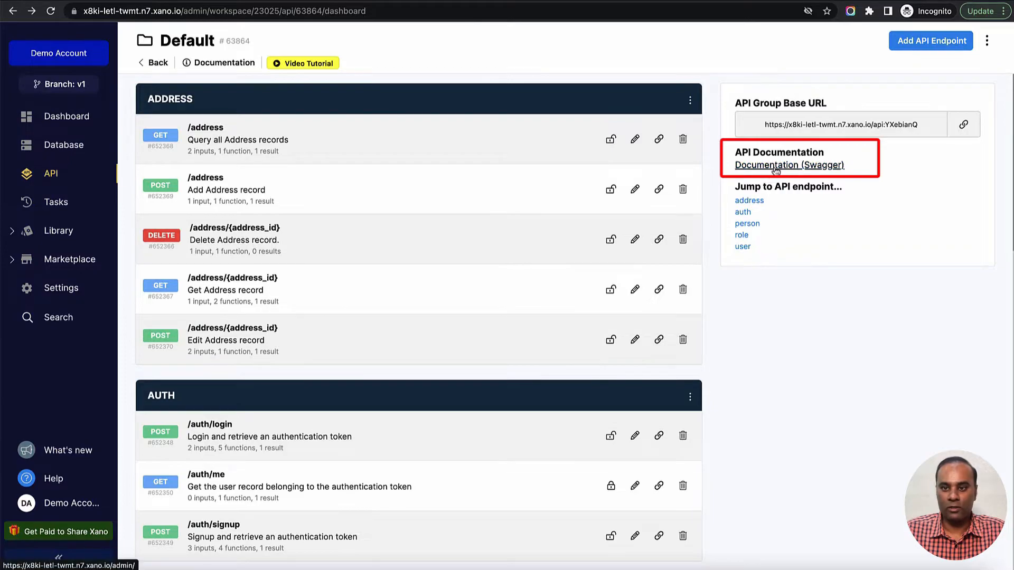
- Open the Default group's Swagger documentation and look through its list of endpoints
click(743, 212)
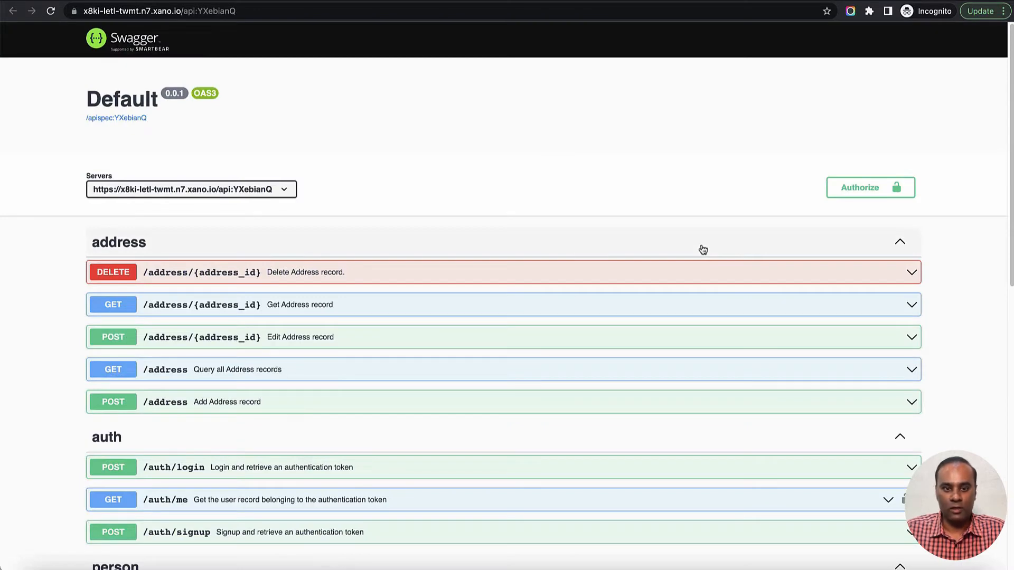
scroll(631, 262, down, 1)
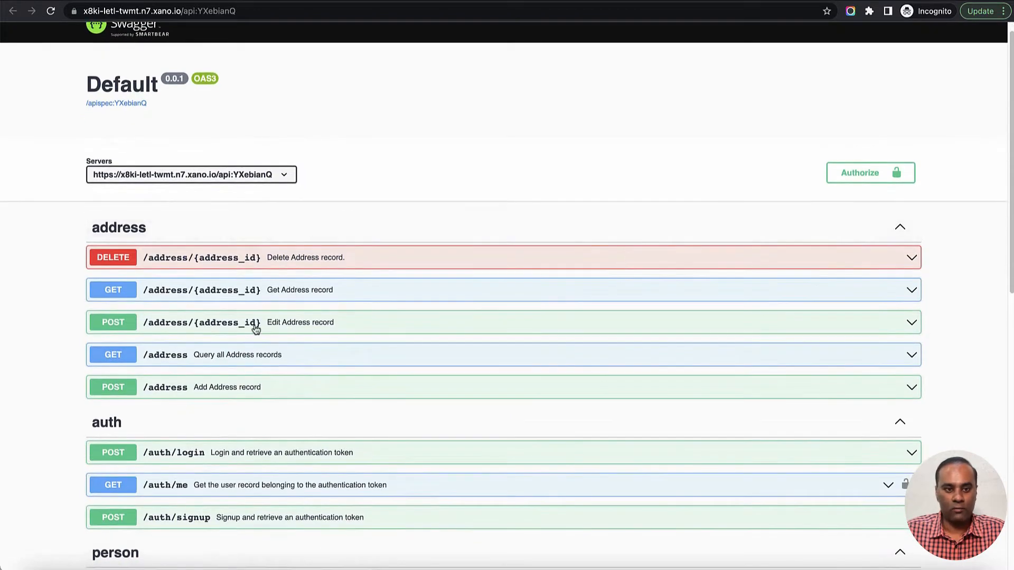
scroll(420, 296, down, 6)
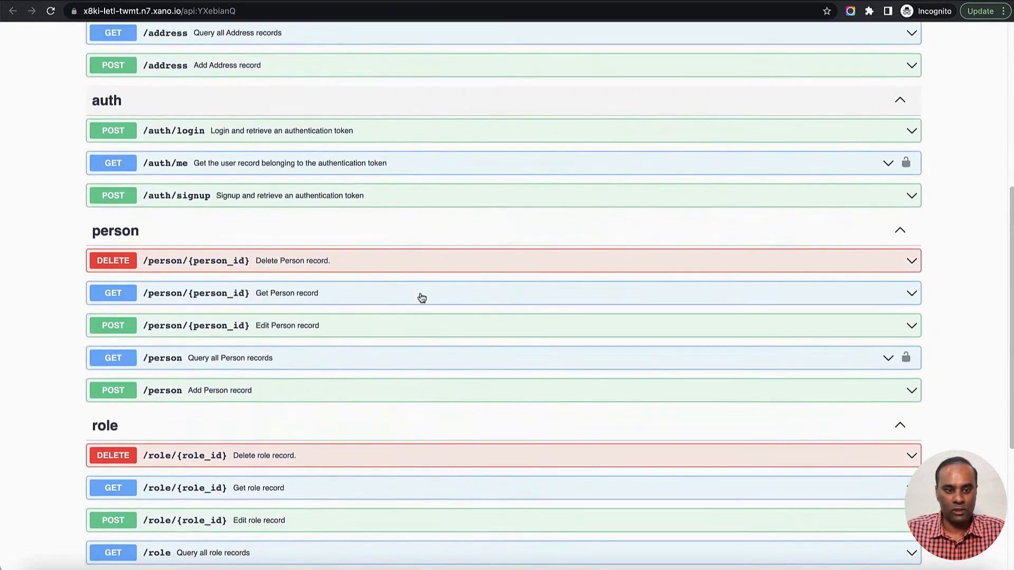
scroll(420, 296, down, 2)
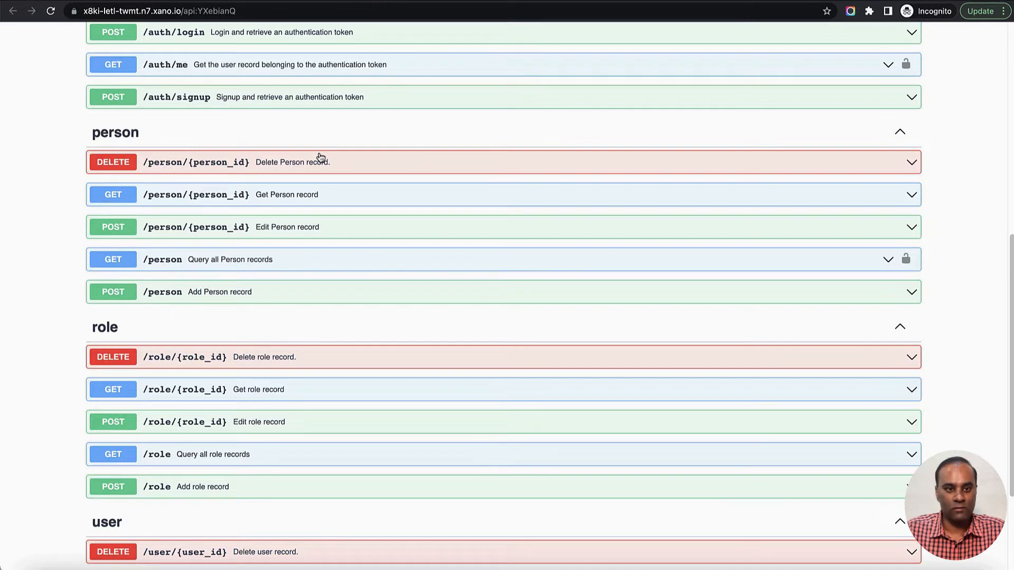
- Expand the GET /person endpoint for querying all Person records and examine its parameters and example response
click(328, 259)
scroll(477, 246, down, 2)
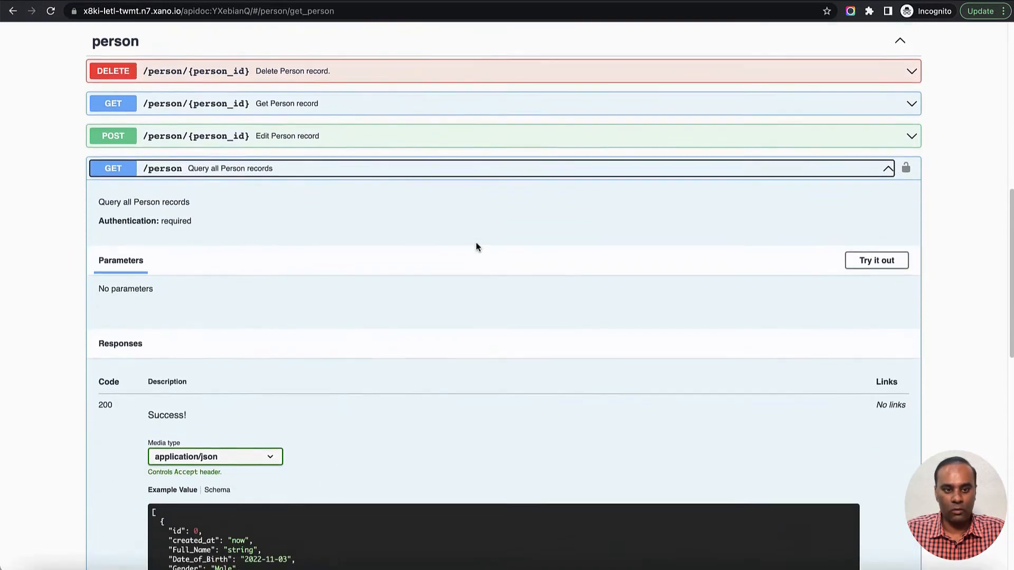
scroll(476, 246, down, 5)
scroll(477, 244, up, 3)
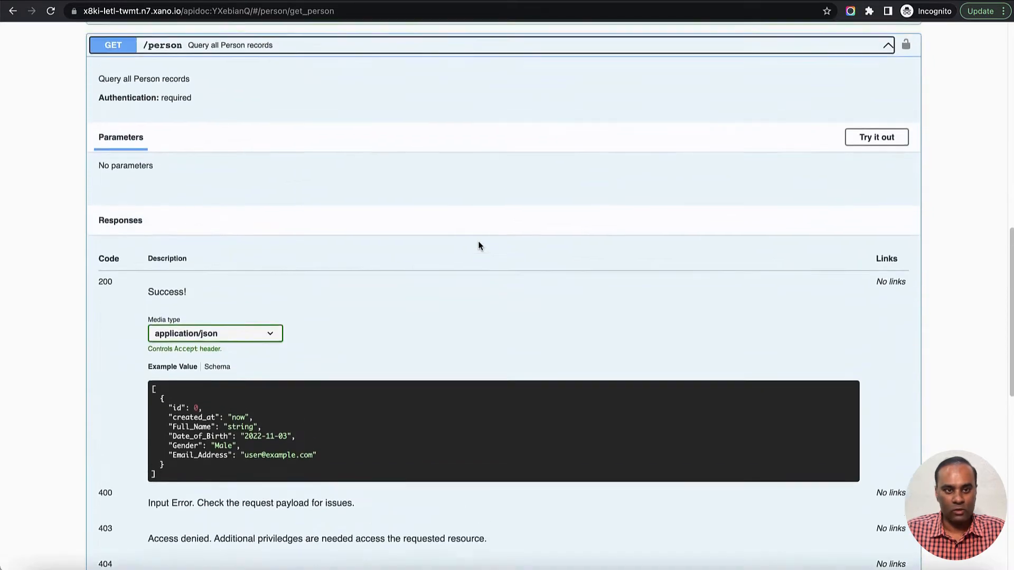
scroll(477, 244, up, 2)
- Try out the GET /person endpoint by executing the request, and examine the server response
click(888, 243)
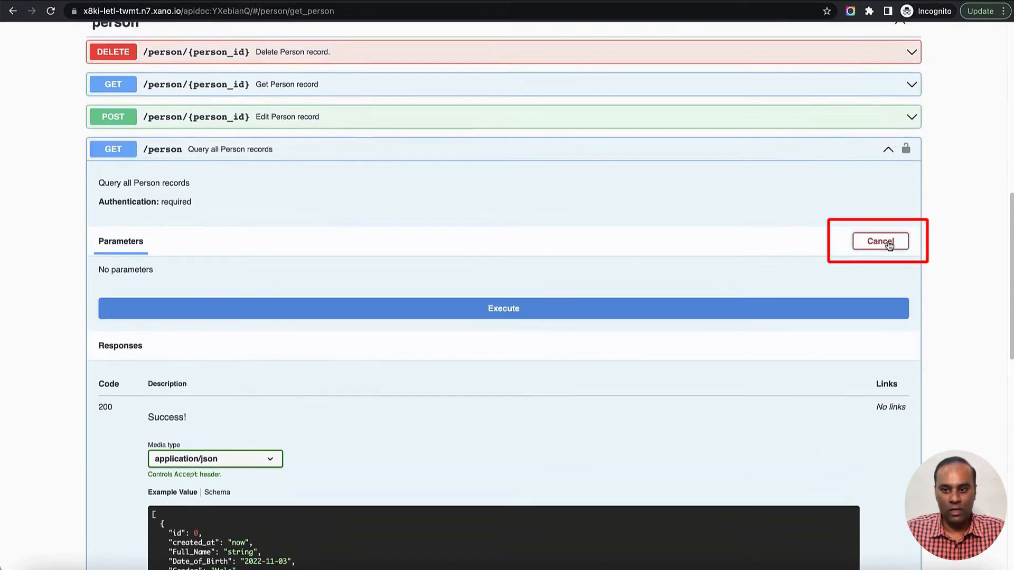
scroll(663, 239, down, 1)
click(558, 288)
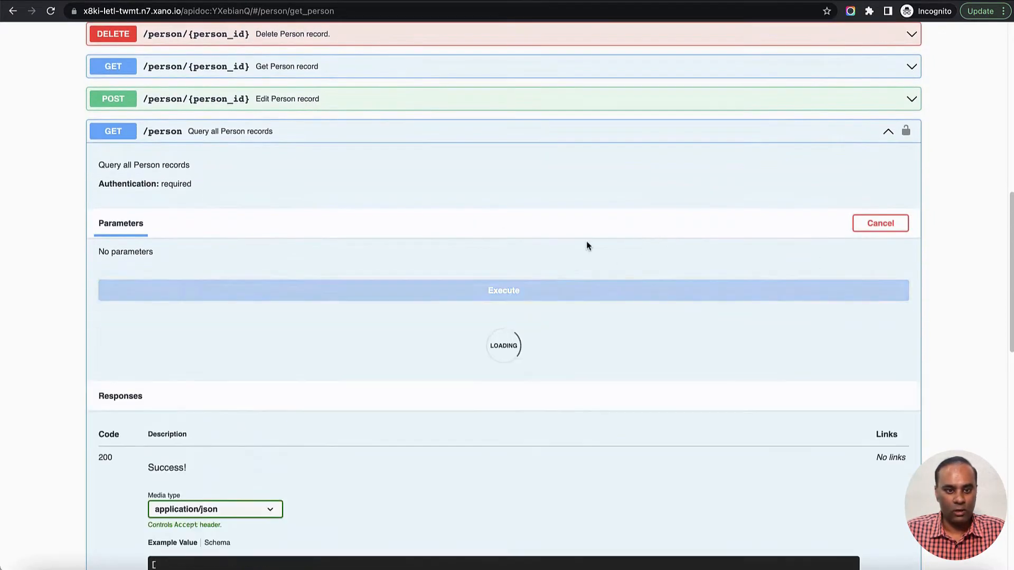
scroll(592, 238, down, 1)
scroll(594, 230, down, 5)
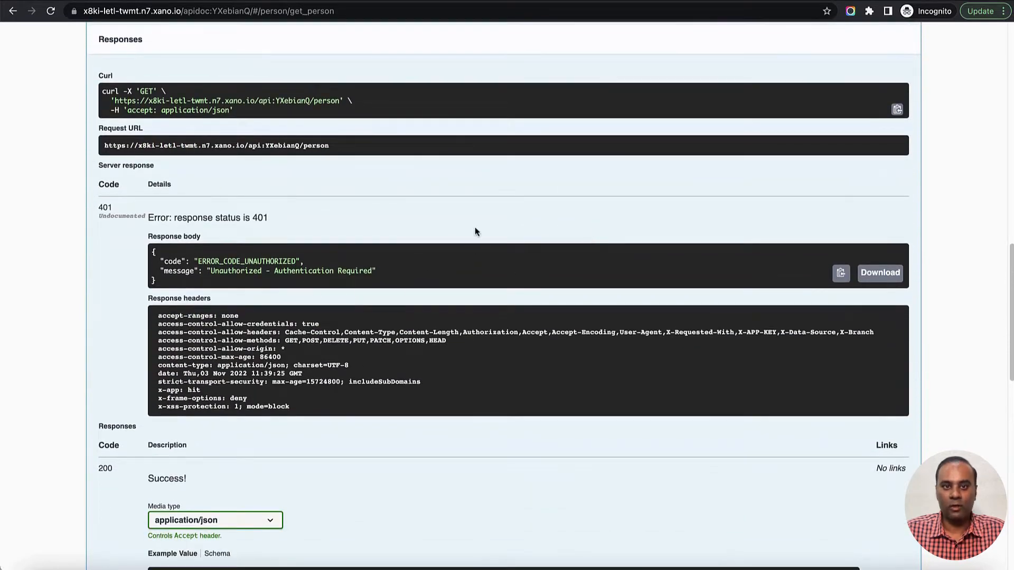
- Switch back to Xano's Default API group and disable authentication for the GET /person endpoint
key(ctrl+shift+Tab)
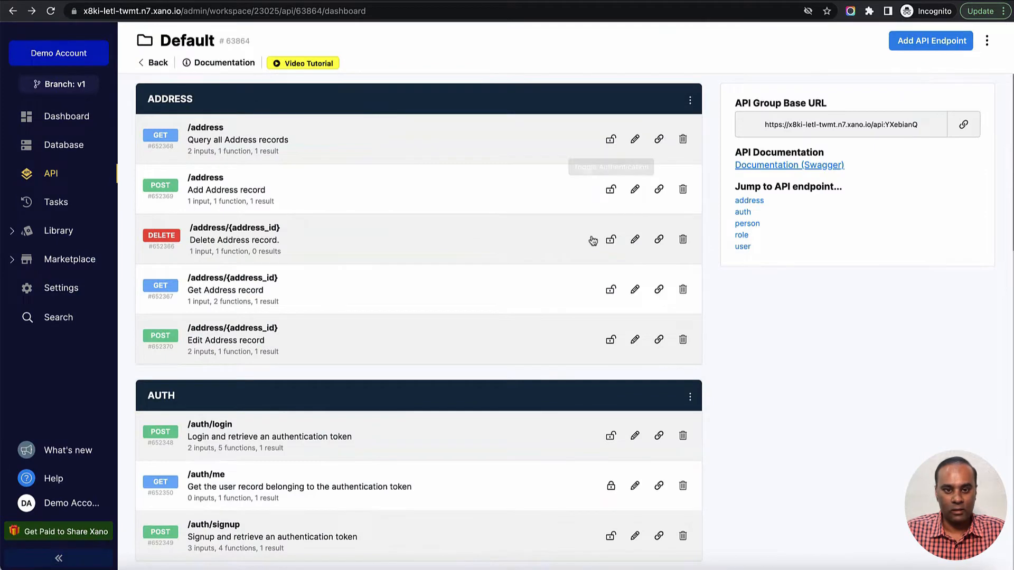
scroll(581, 253, down, 5)
scroll(570, 246, down, 1)
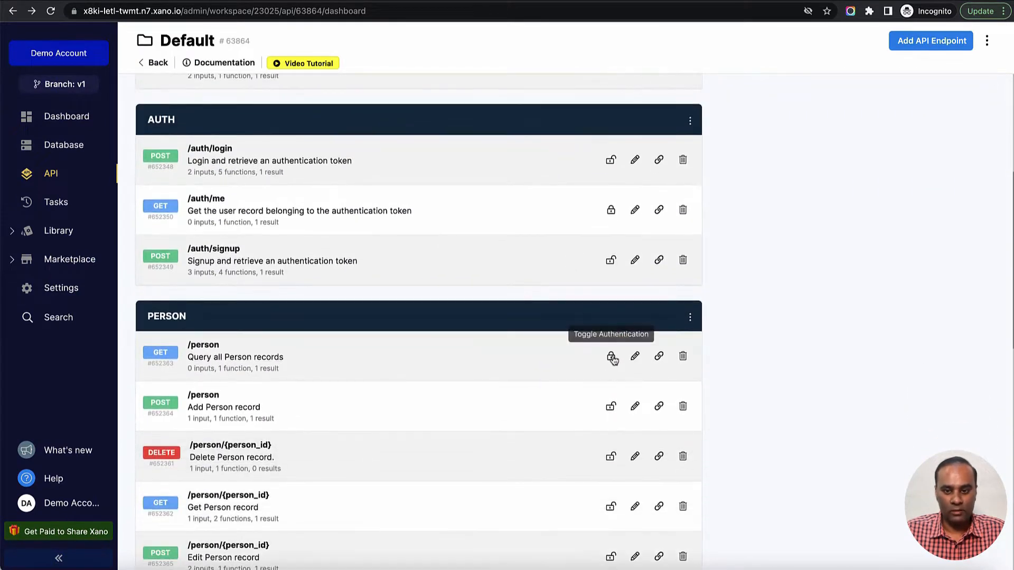
click(610, 356)
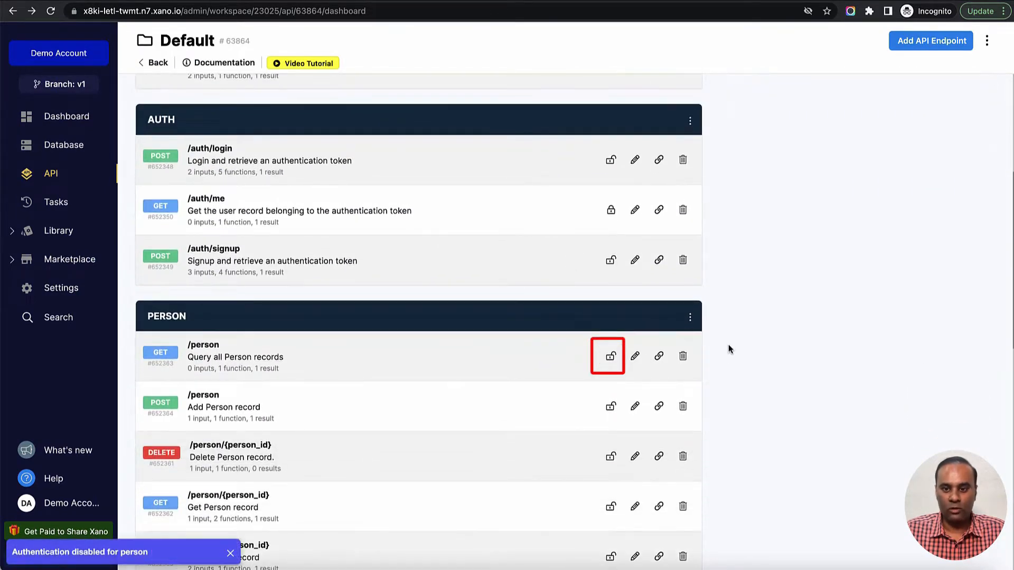
- Execute the GET /person request again in the Swagger documentation and examine the returned response body
key(ctrl+Tab)
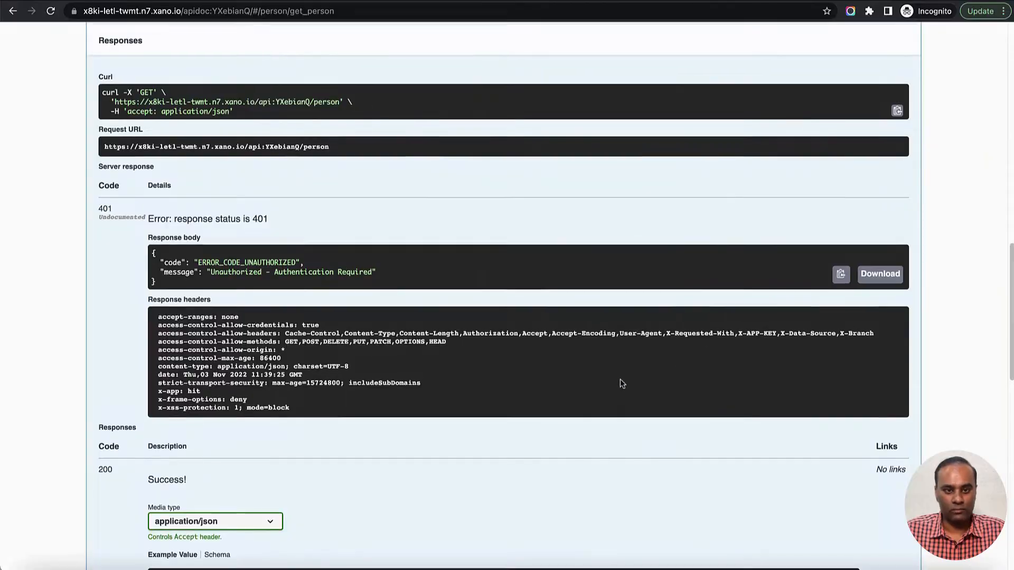
scroll(620, 380, up, 3)
click(328, 110)
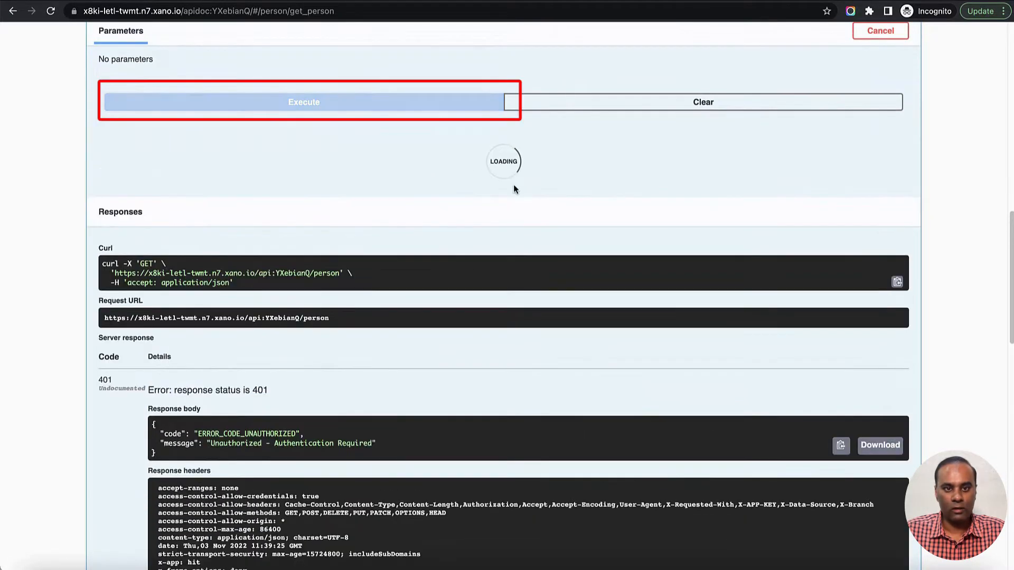
scroll(562, 256, down, 1)
scroll(562, 255, down, 2)
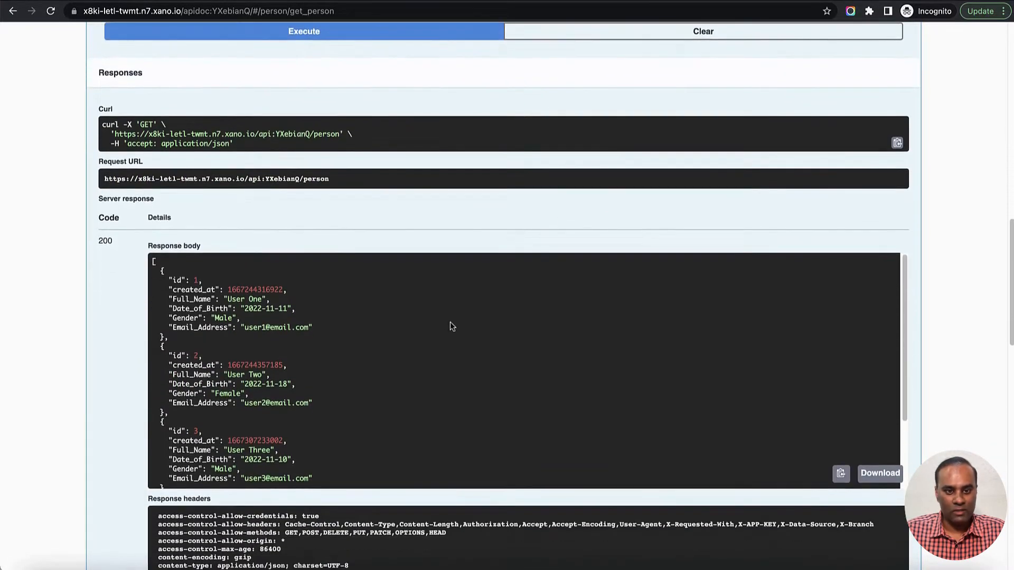
scroll(443, 316, down, 3)
scroll(443, 316, down, 1)
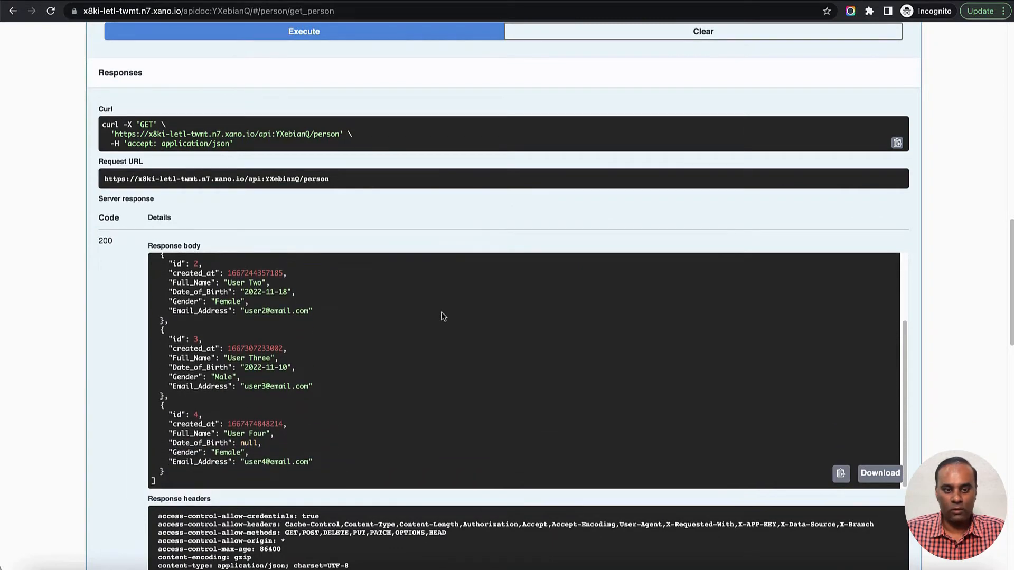
scroll(444, 316, up, 5)
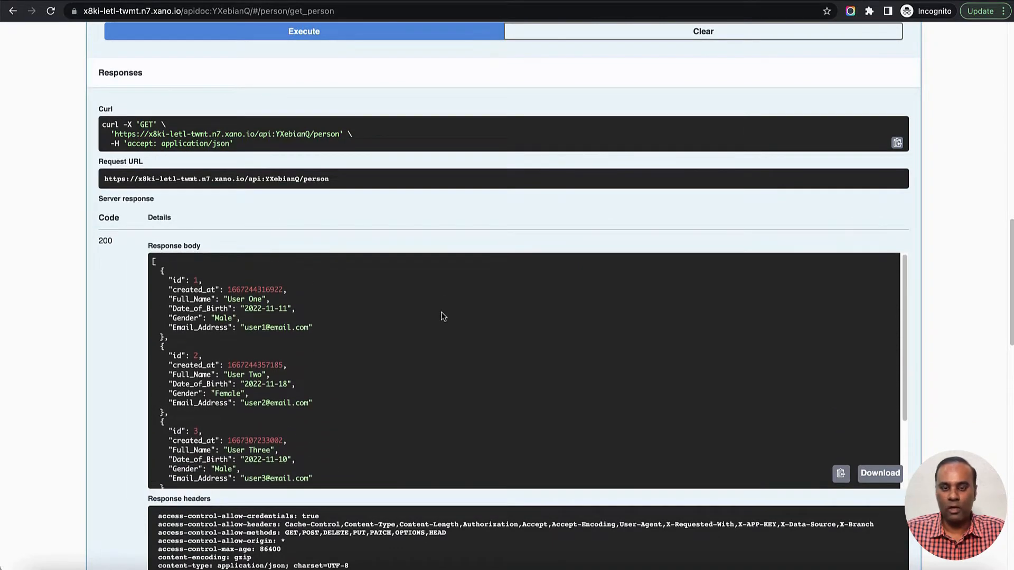
- Return to Xano's Default API group and turn authentication back on for the GET /person endpoint
key(ctrl+shift+Tab)
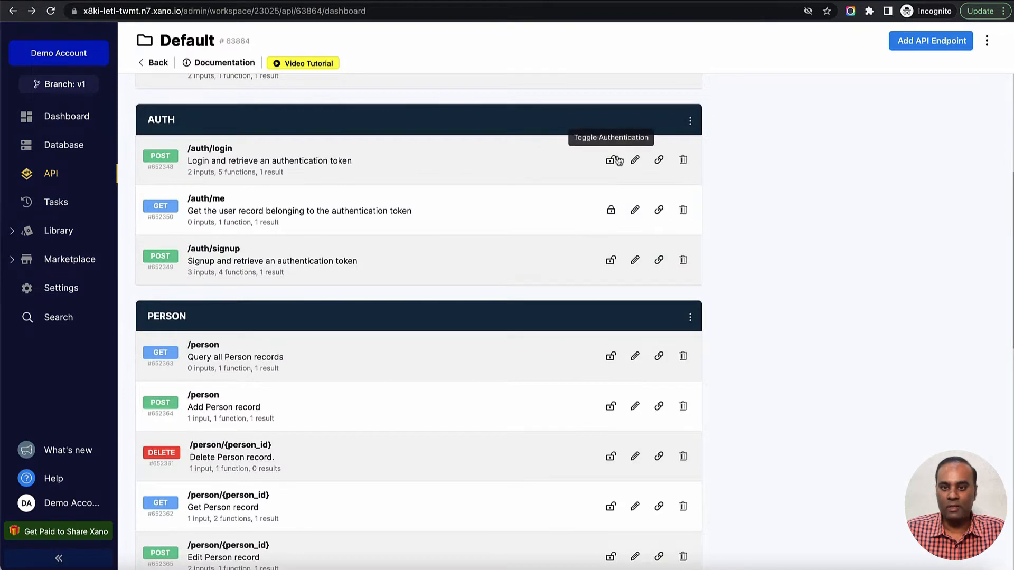
scroll(612, 315, down, 2)
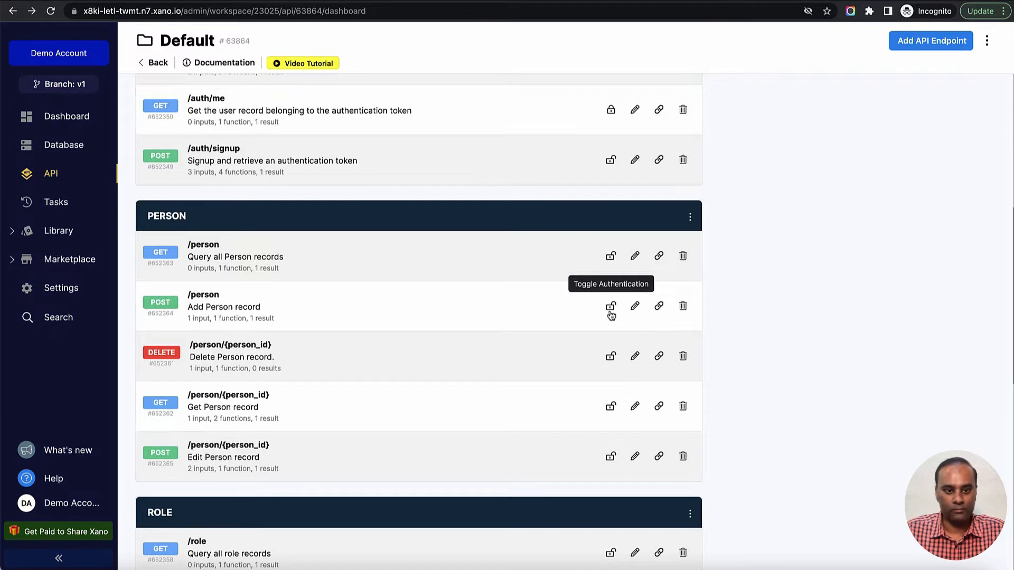
click(609, 259)
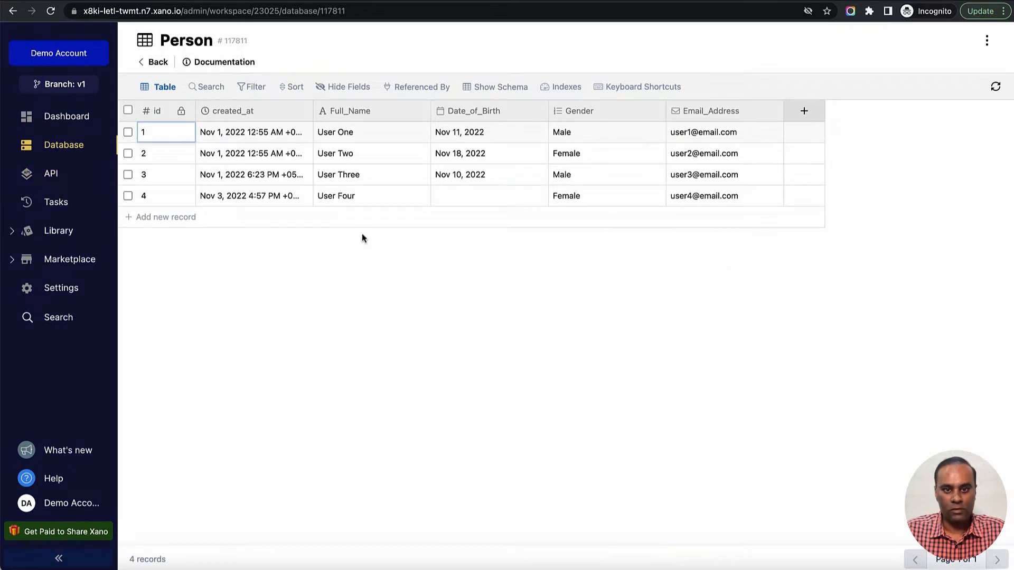
- Add a new record to the user table in the Xano database and set its name to "User 2"
click(62, 151)
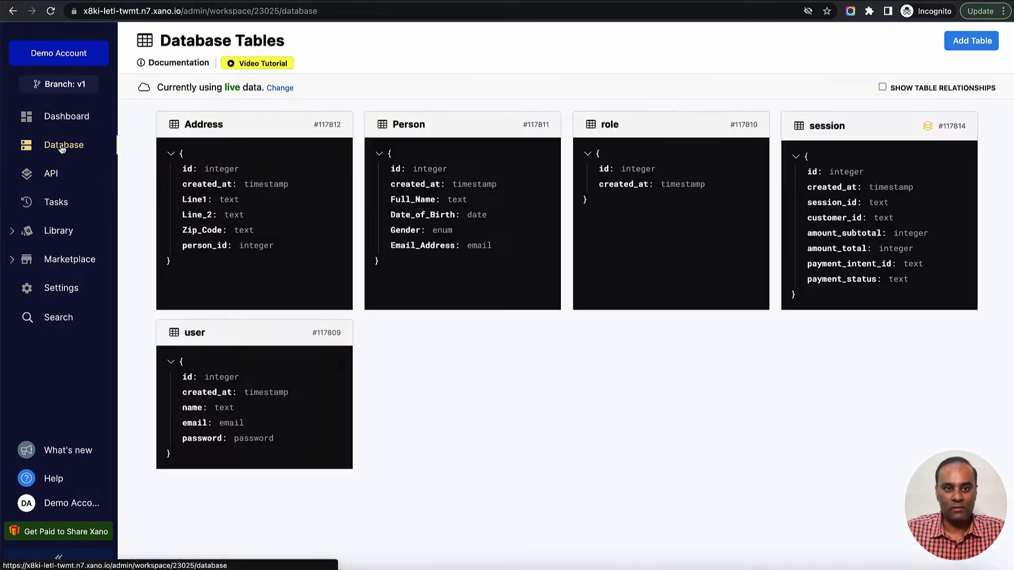
click(206, 337)
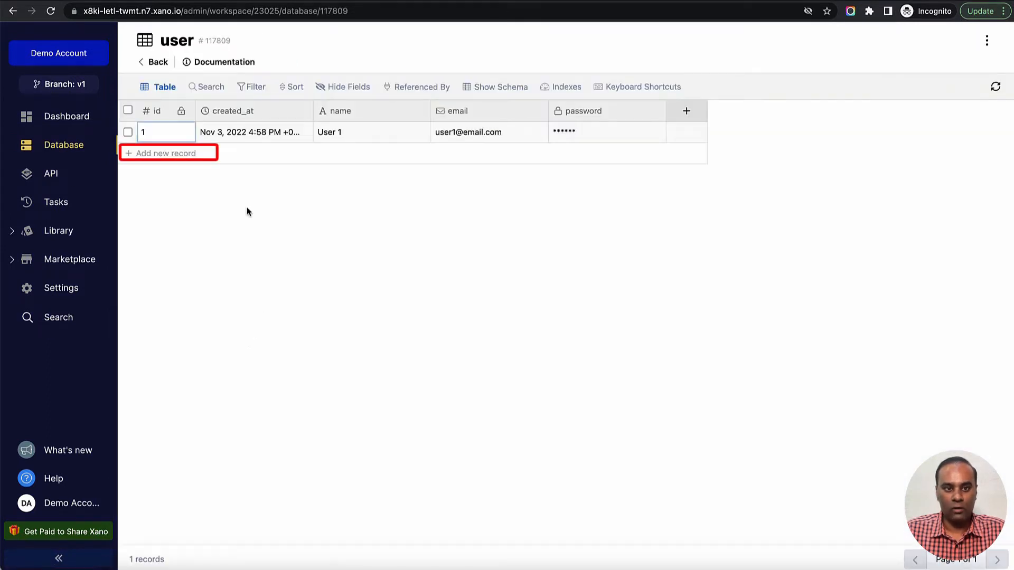
click(129, 156)
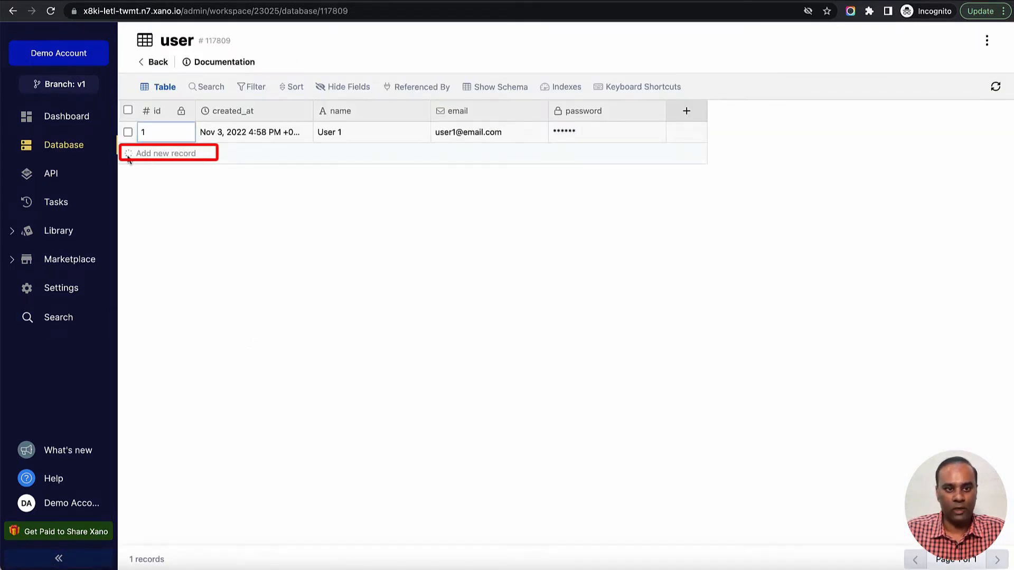
click(336, 157)
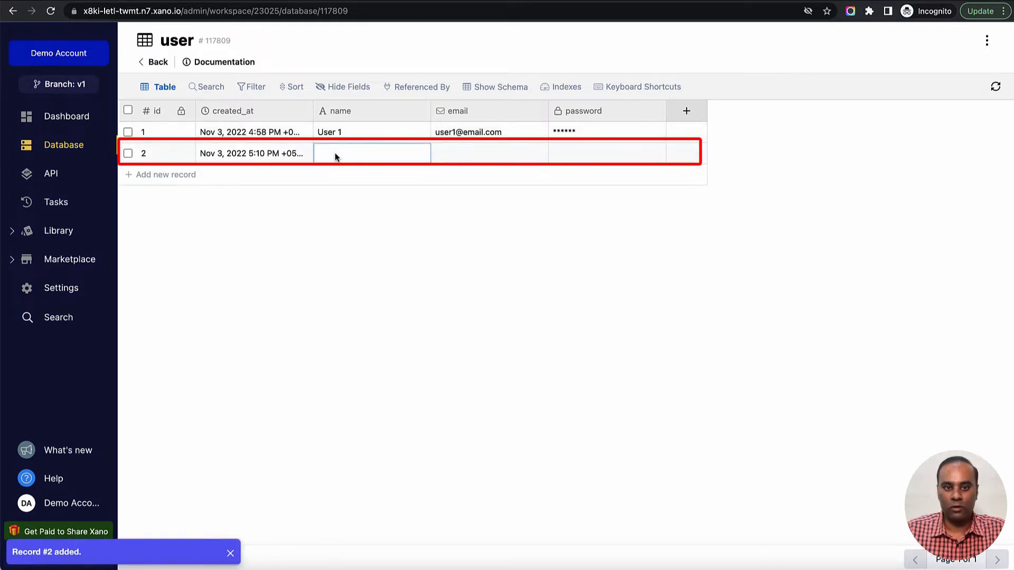
click(335, 156)
text(Us)
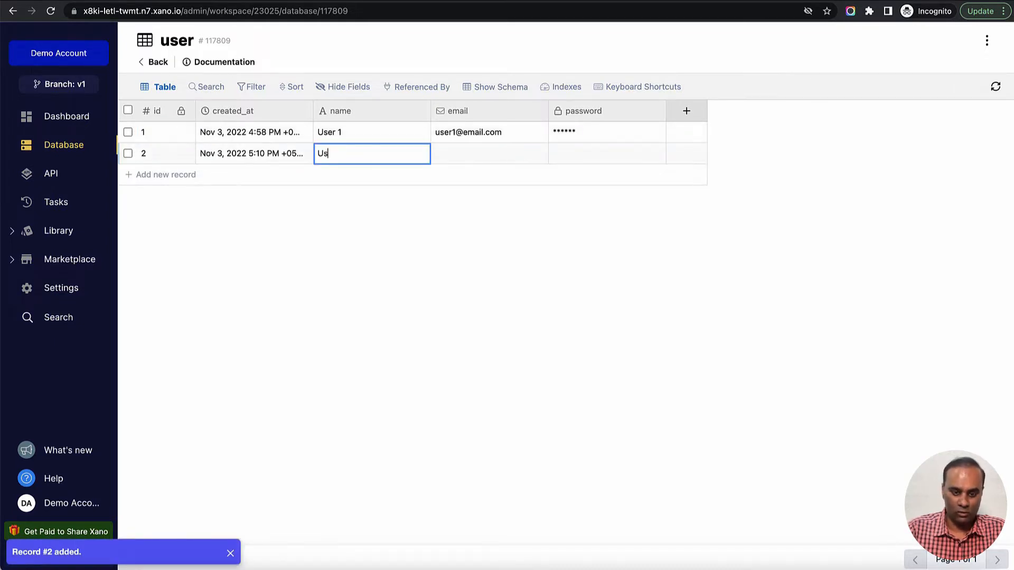
text(er 2)
key(Tab)
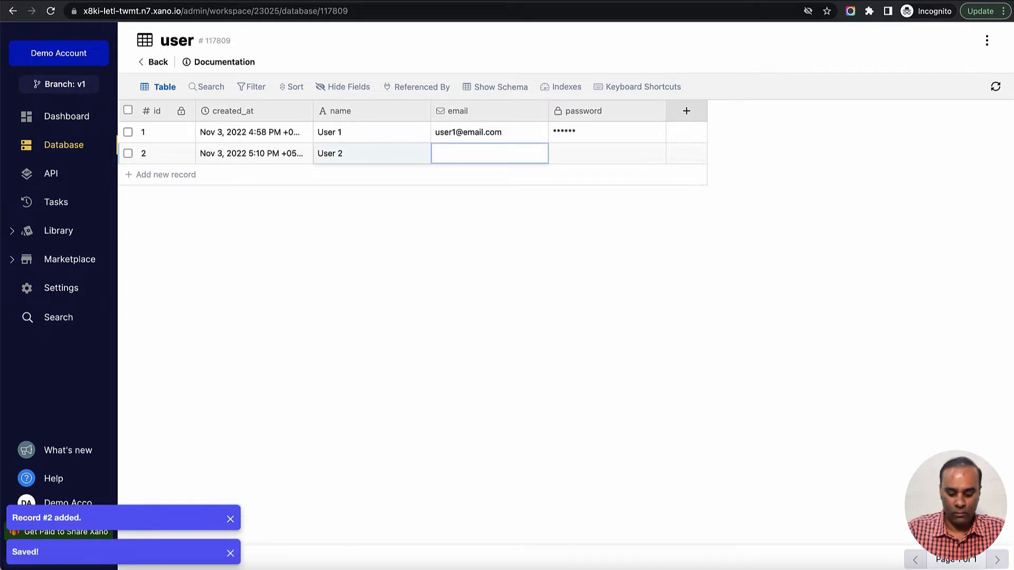
- Fill in the email and password fields of the new User 2 record
text(user2)
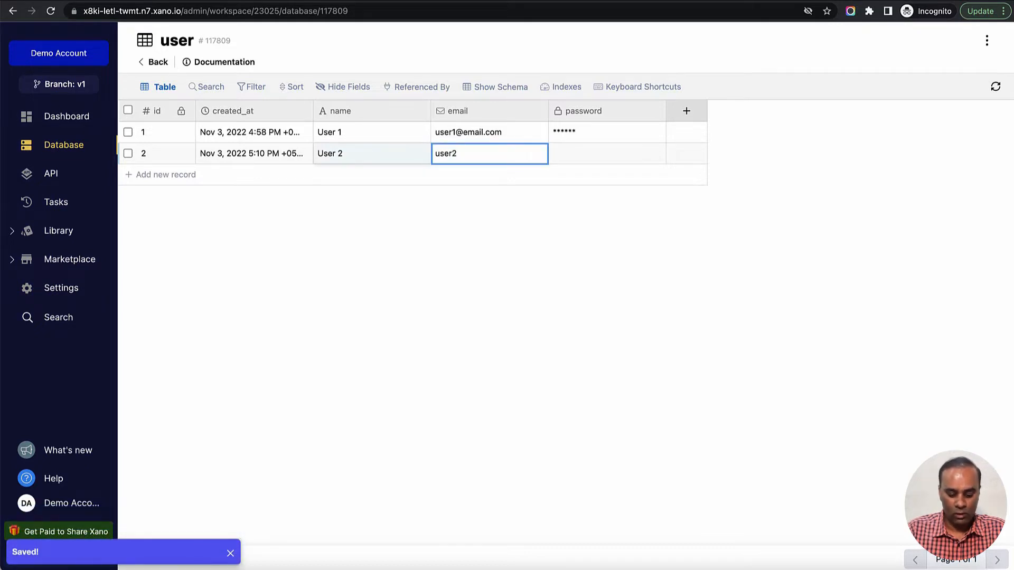
text(@email.com)
key(Tab)
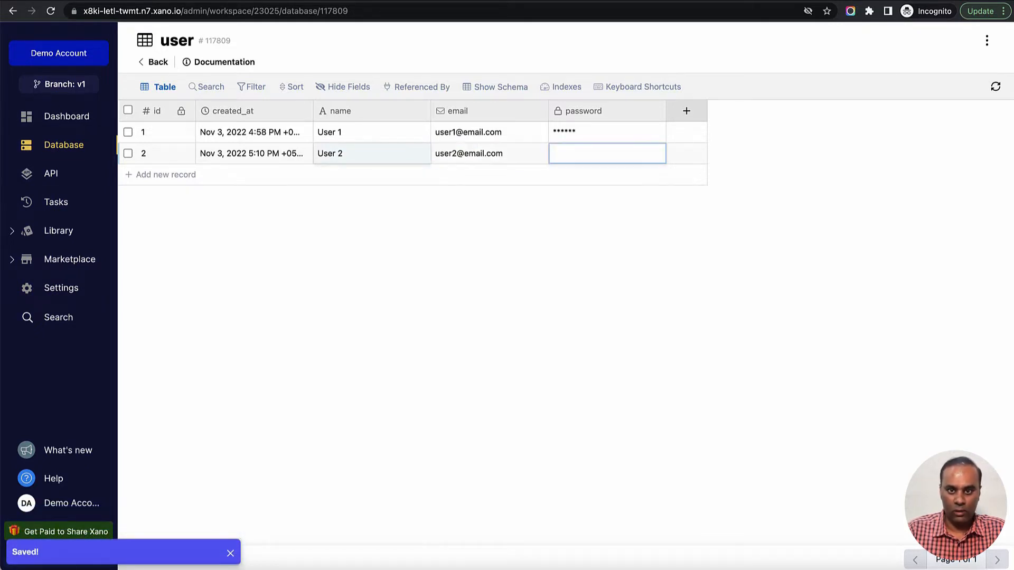
text(123456)
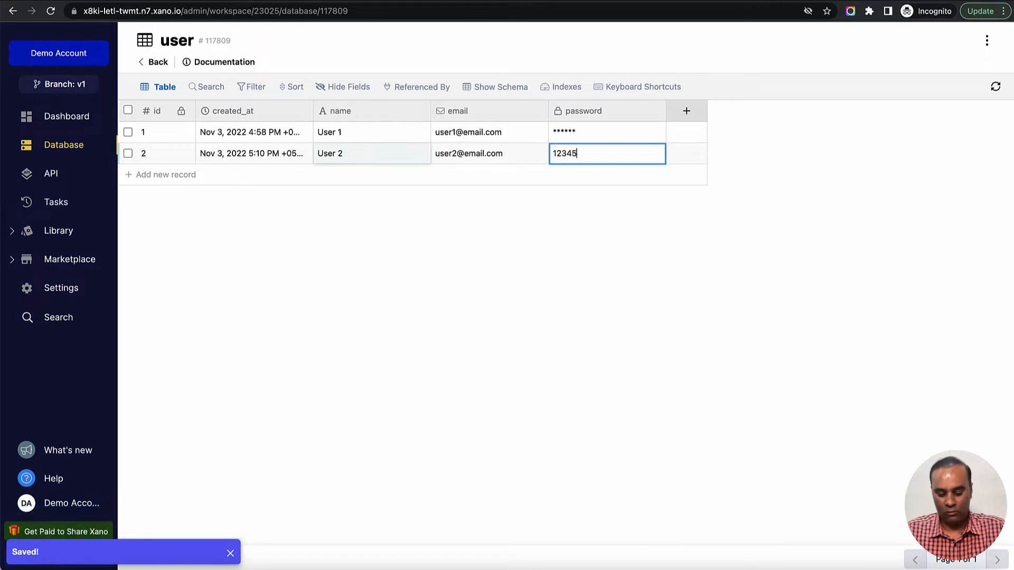
key(Return)
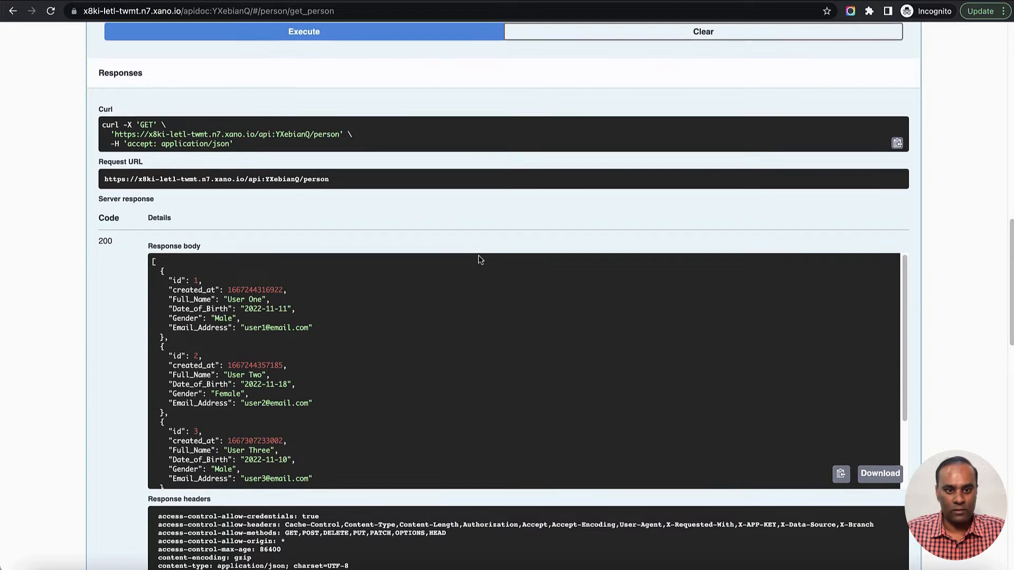
- In the Swagger documentation, collapse GET /person and open the POST /auth/login endpoint for trying out
scroll(491, 249, up, 5)
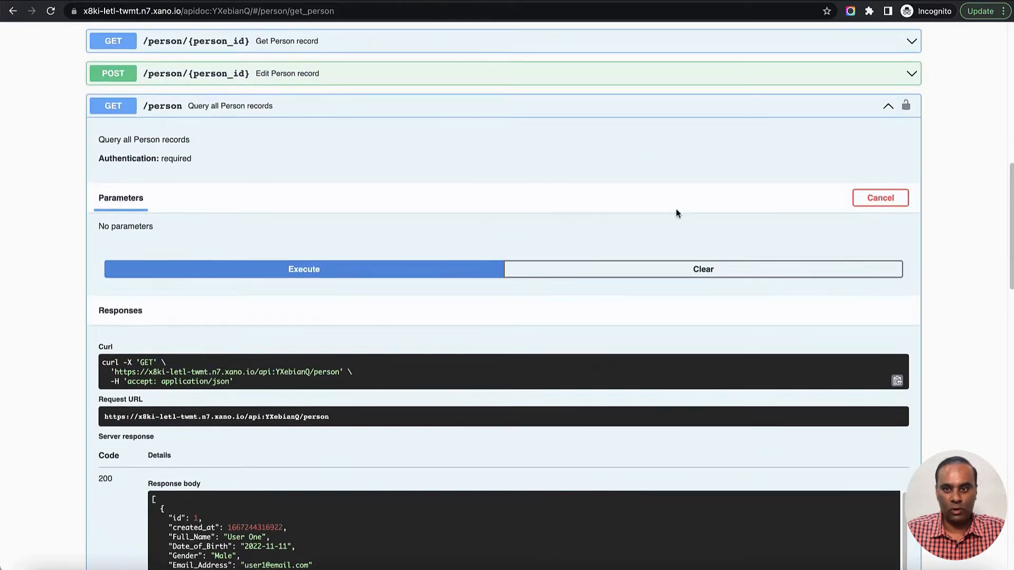
click(348, 105)
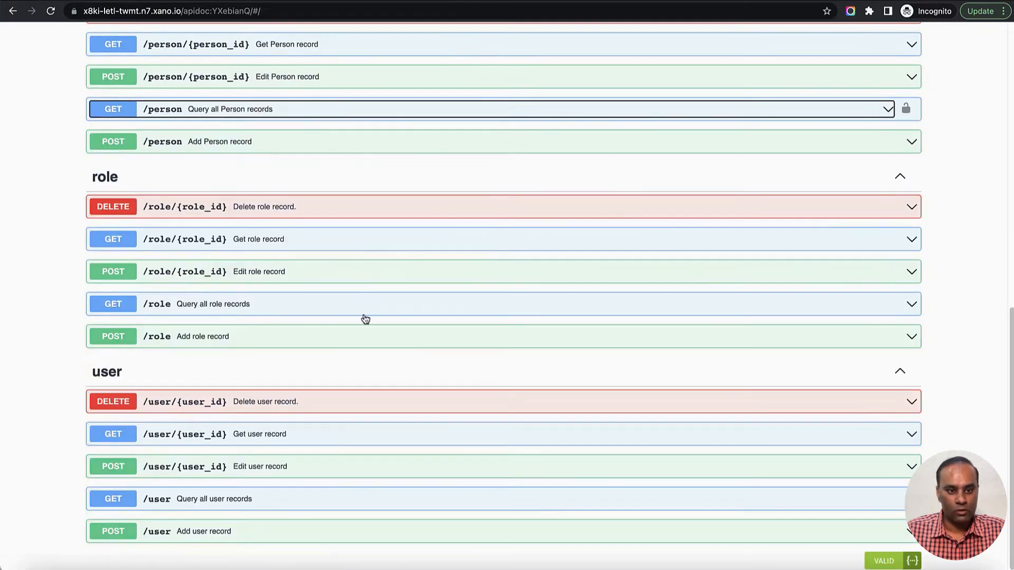
scroll(457, 256, up, 10)
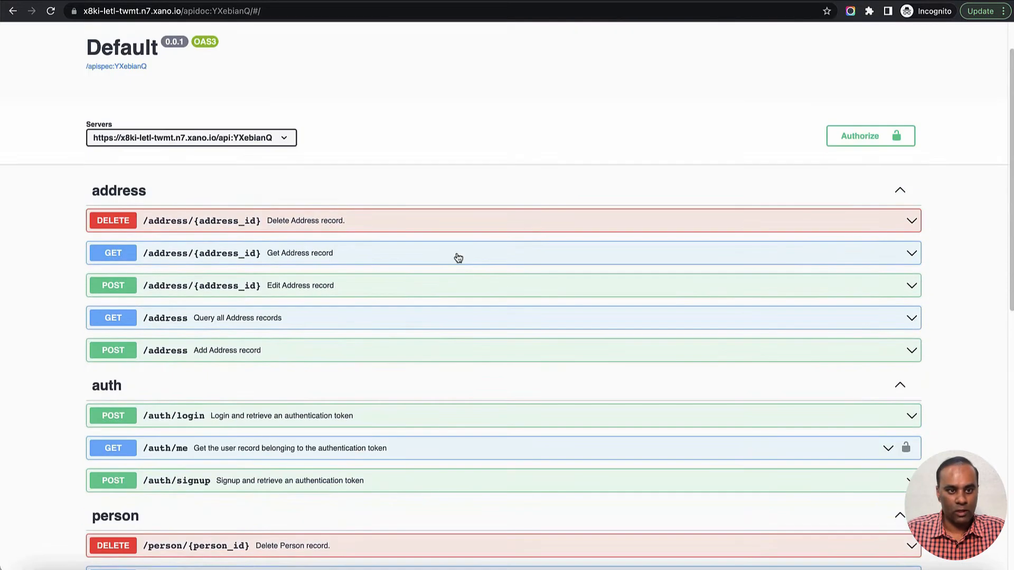
scroll(458, 258, down, 1)
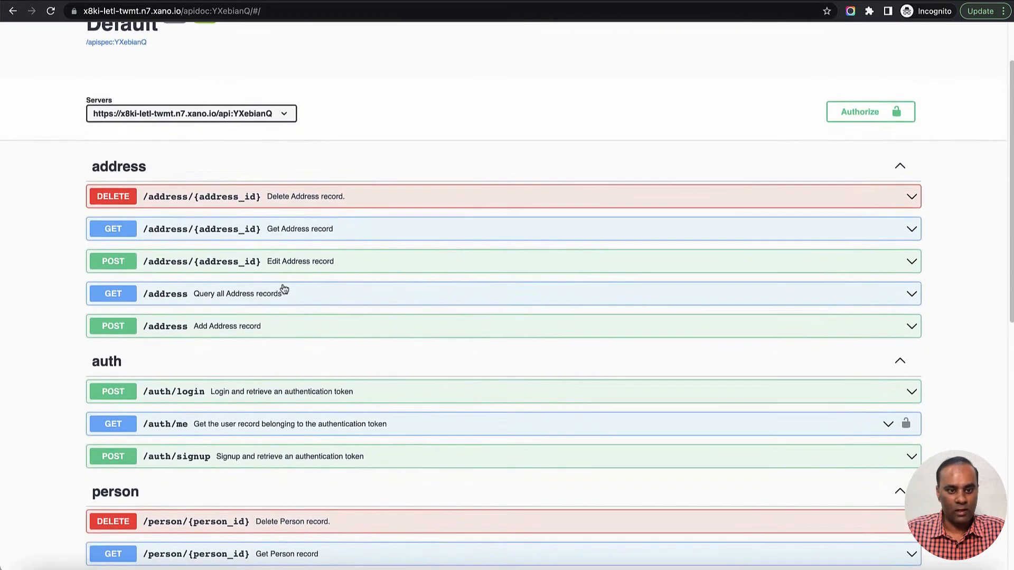
click(393, 395)
scroll(397, 395, down, 3)
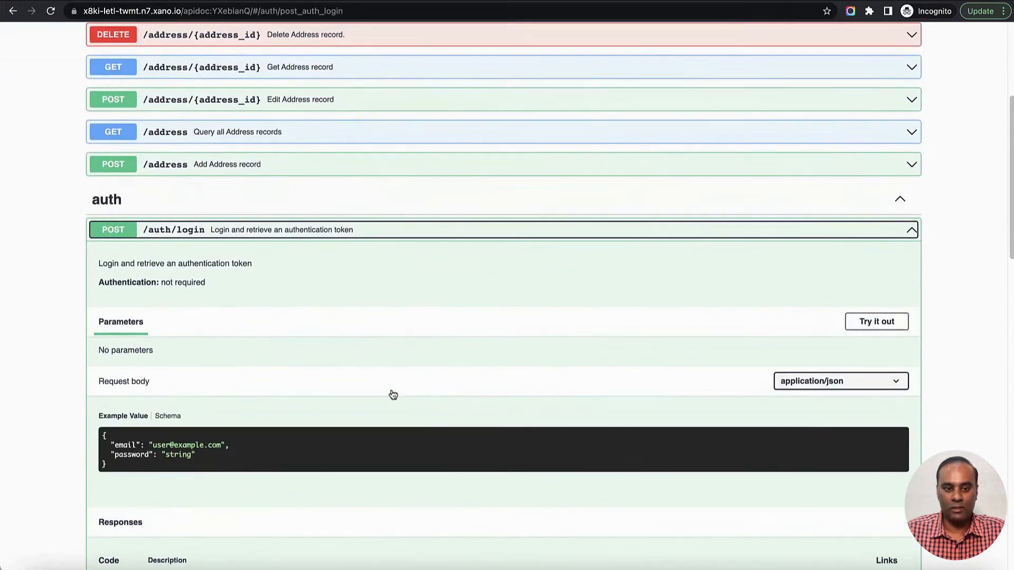
click(873, 322)
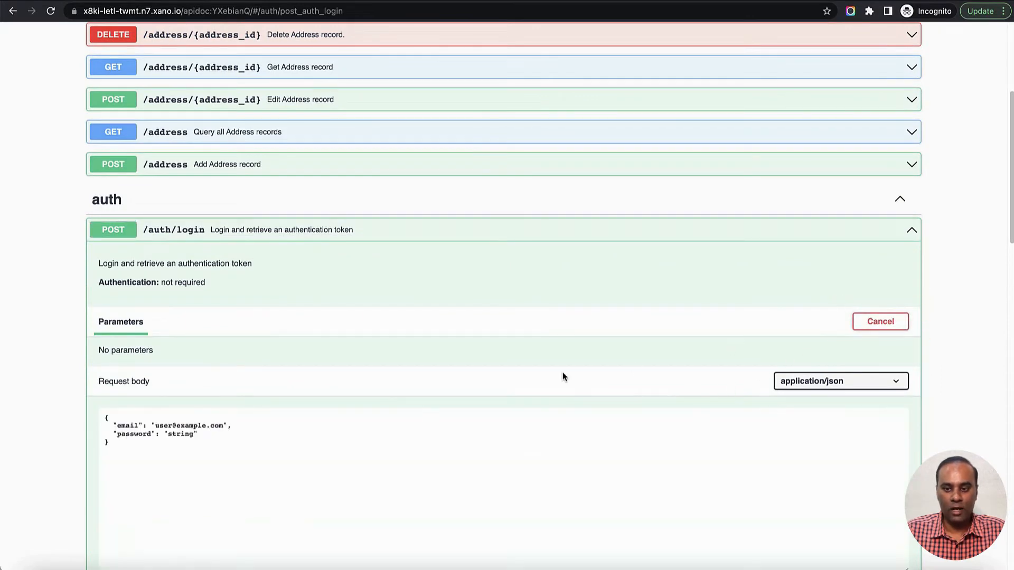
- Replace the sample email and password in the /auth/login request body with User 2's login email and password
scroll(563, 376, down, 2)
double_click(163, 309)
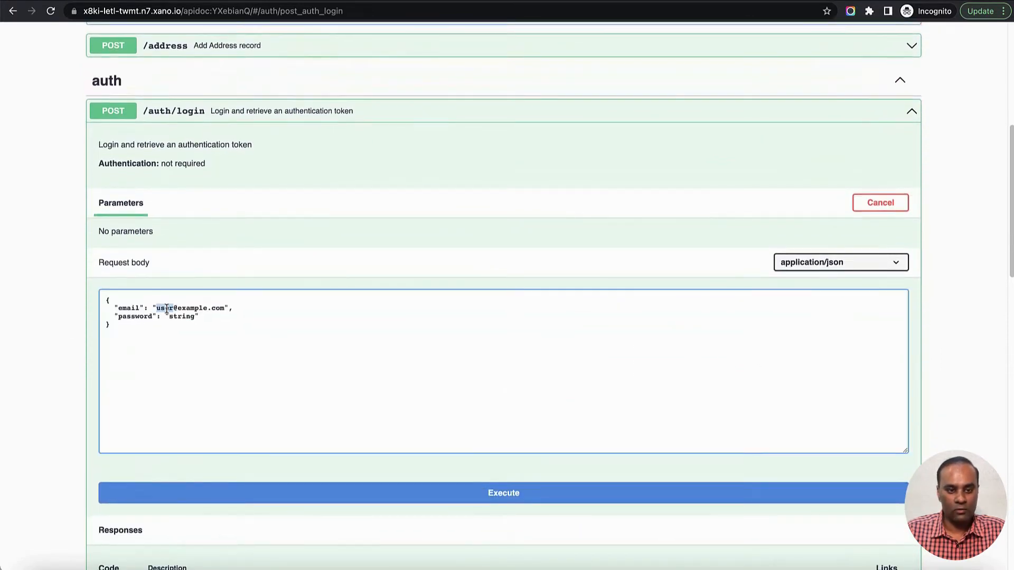
text(user)
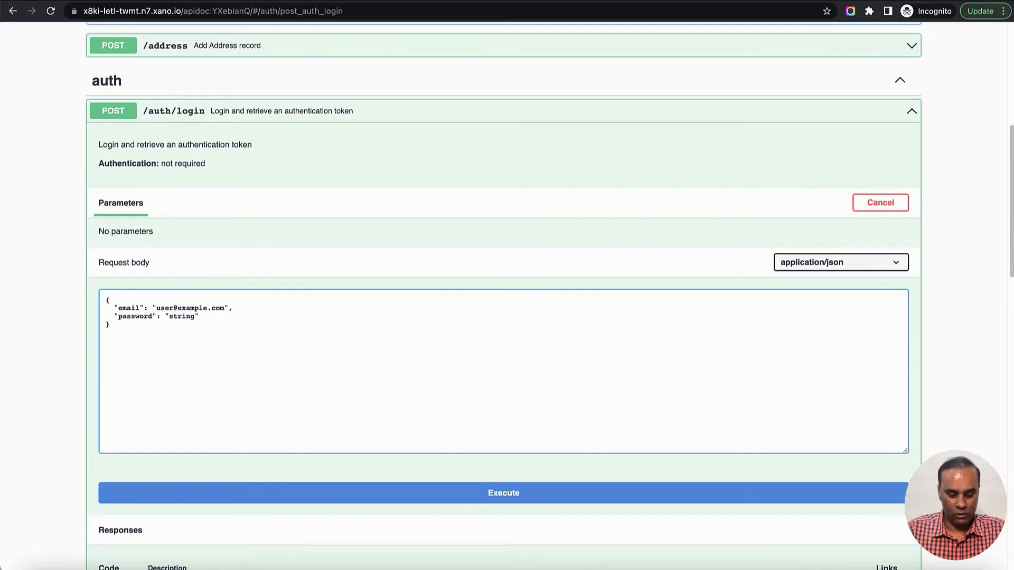
text(2)
key(Right)
key(shift+Right)
key(shift+Right)
key(shift+Right)
key(shift+Right)
key(shift+Right)
key(shift+Right)
key(shift+Right)
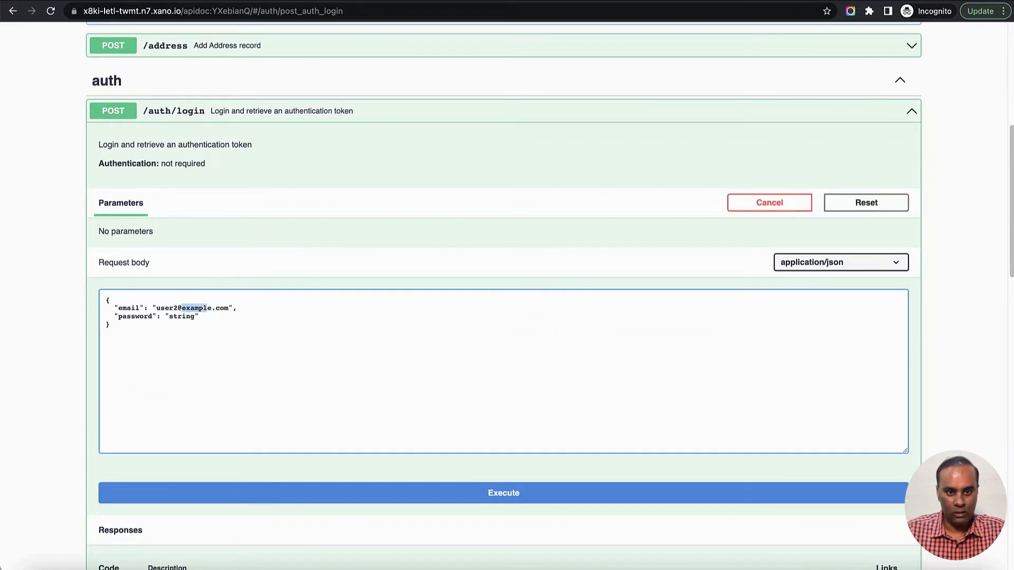
text(email)
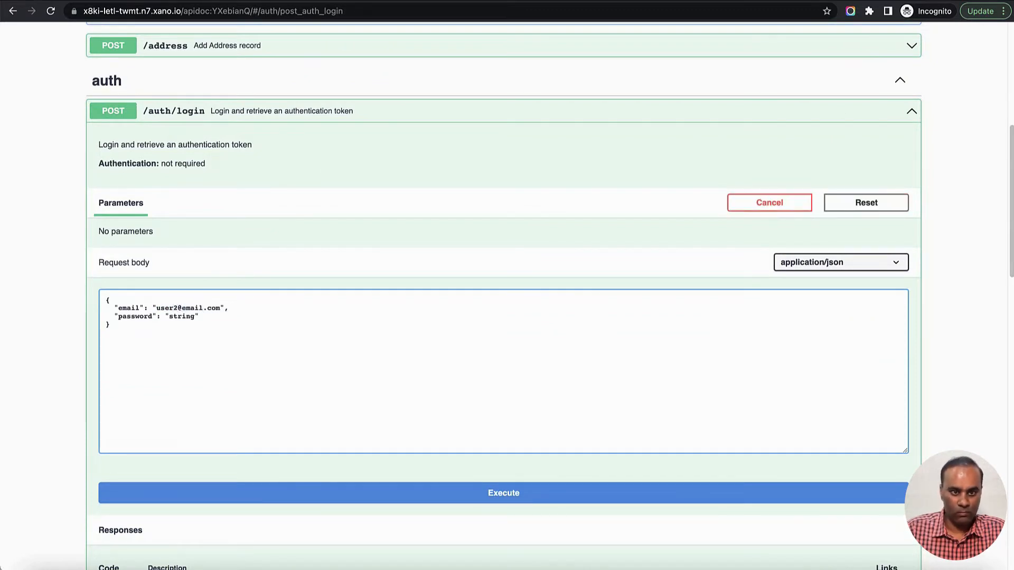
double_click(184, 317)
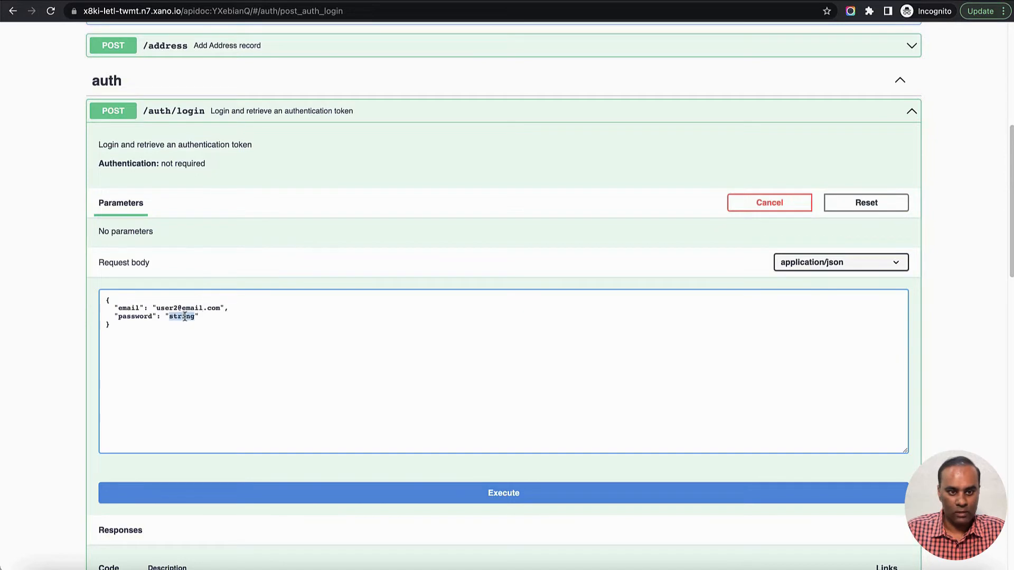
text(123456)
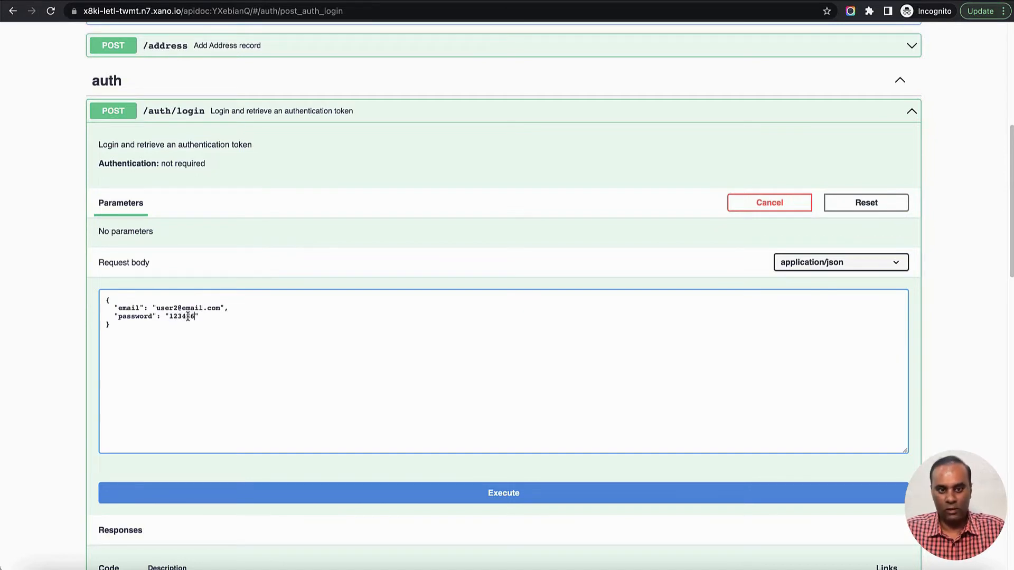
- Execute the /auth/login request and select the authToken value in the response body
click(508, 497)
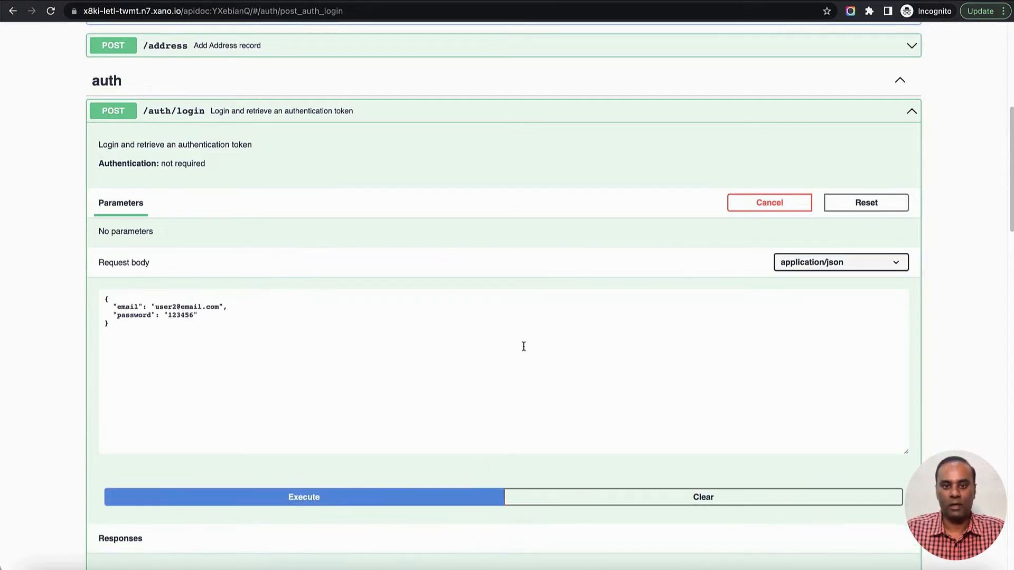
scroll(566, 294, down, 6)
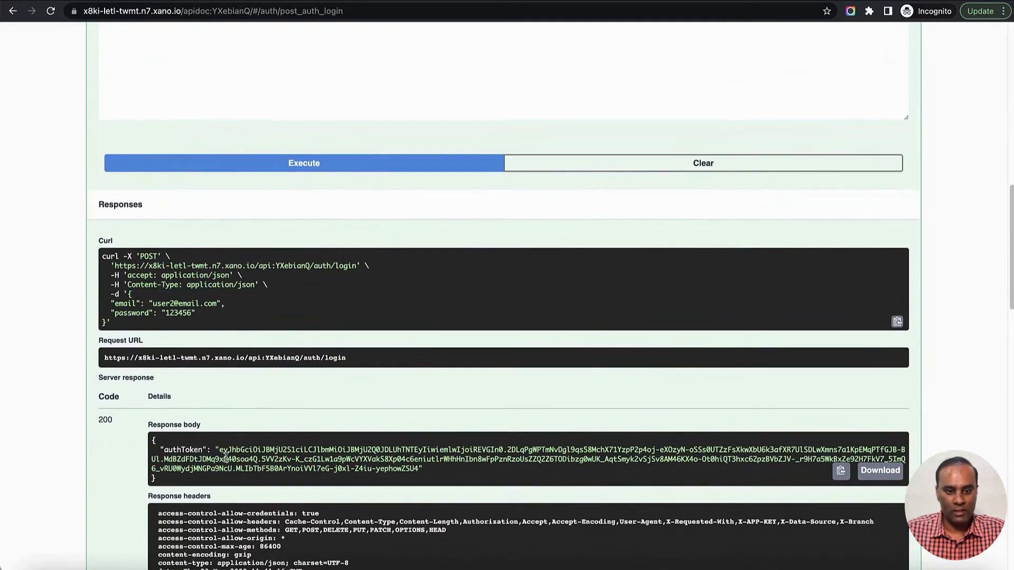
drag(221, 450, 420, 468)
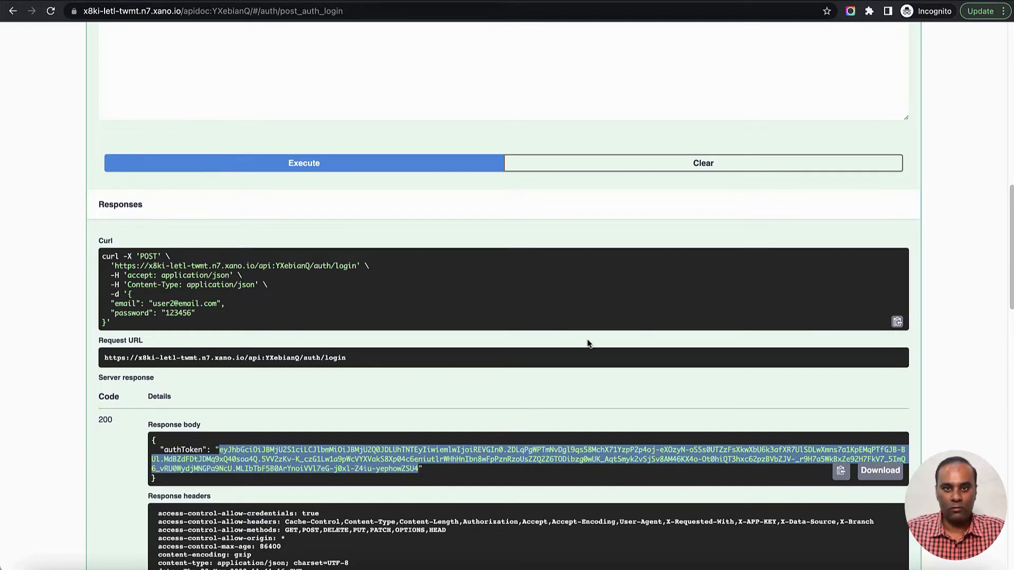
- Check the authentication setting of GET /person in Xano's Default API group, and return to the Swagger documentation
scroll(587, 344, up, 9)
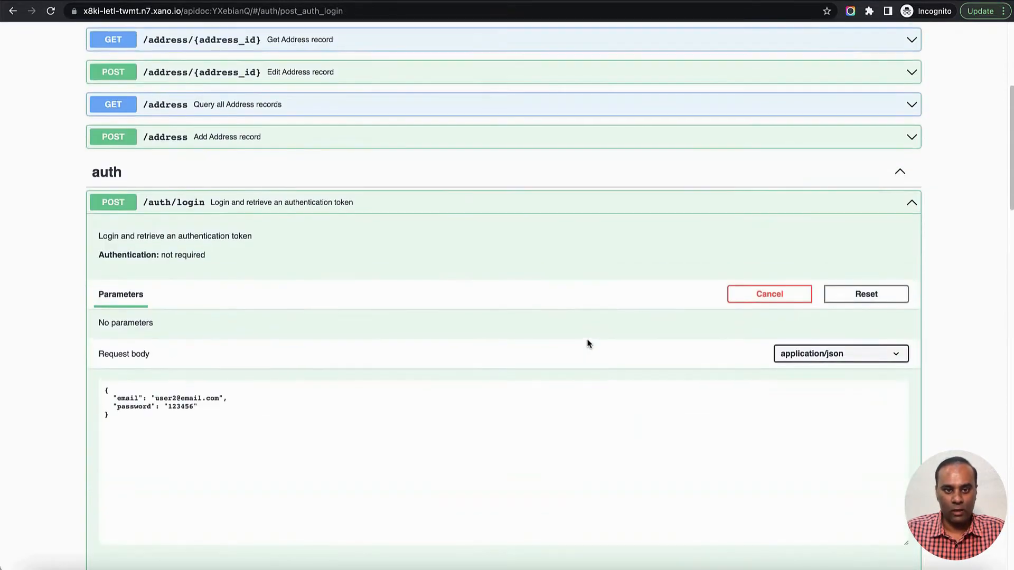
key(ctrl+shift+Tab)
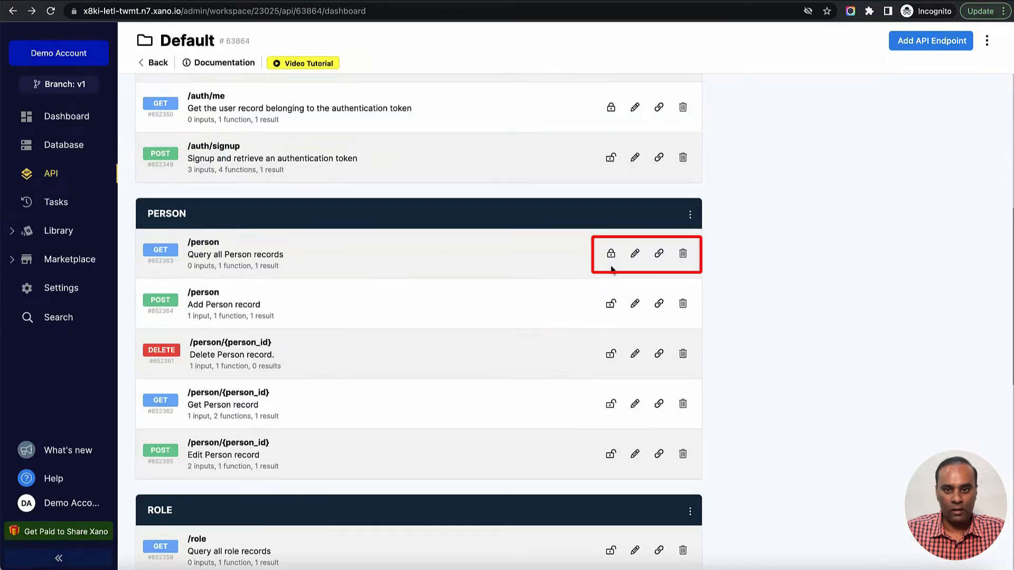
key(ctrl+Tab)
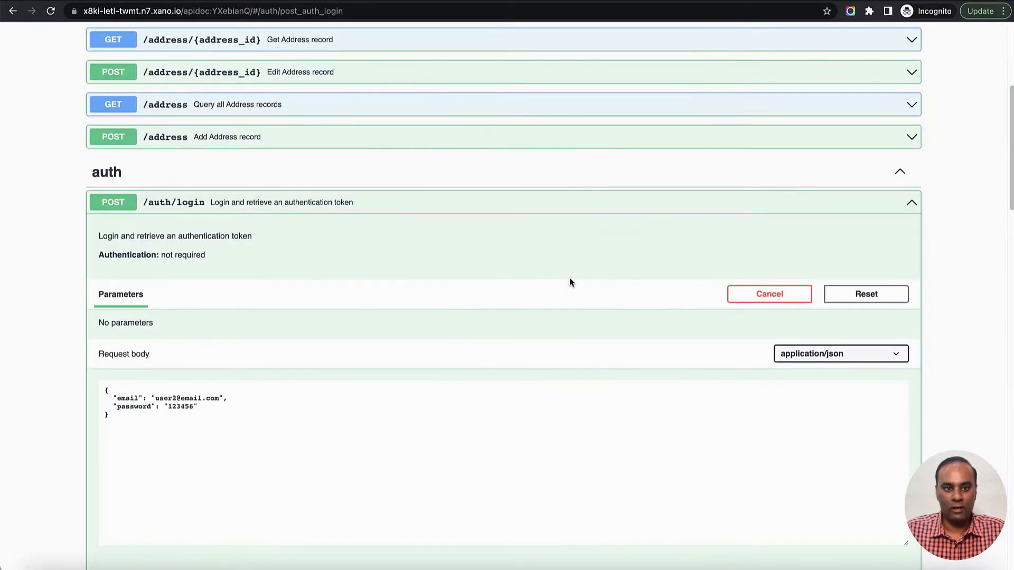
- Collapse /auth/login, execute the GET /person request without a token, and examine the message in the response body
scroll(435, 251, up, 2)
click(422, 274)
scroll(422, 277, down, 3)
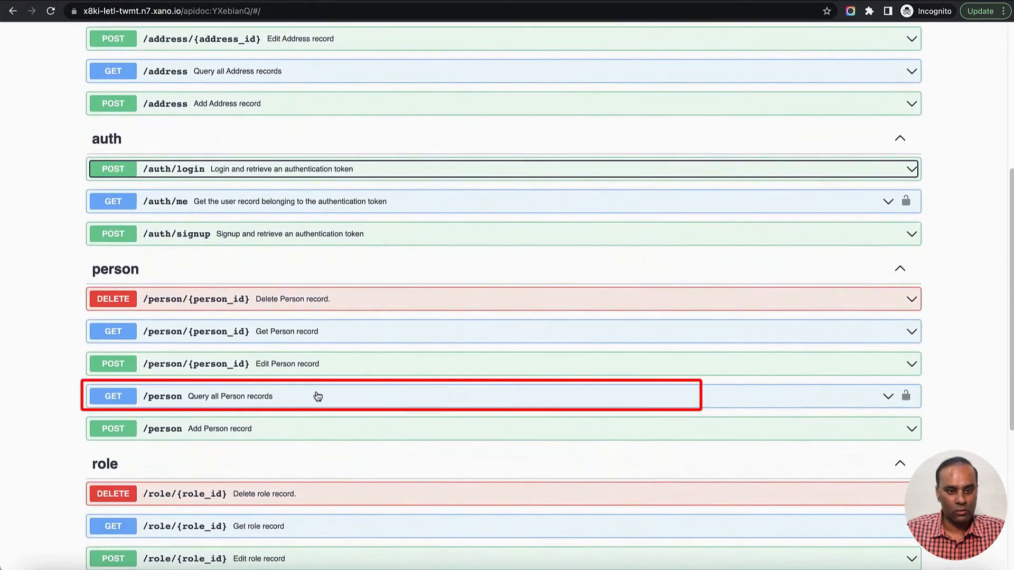
click(317, 396)
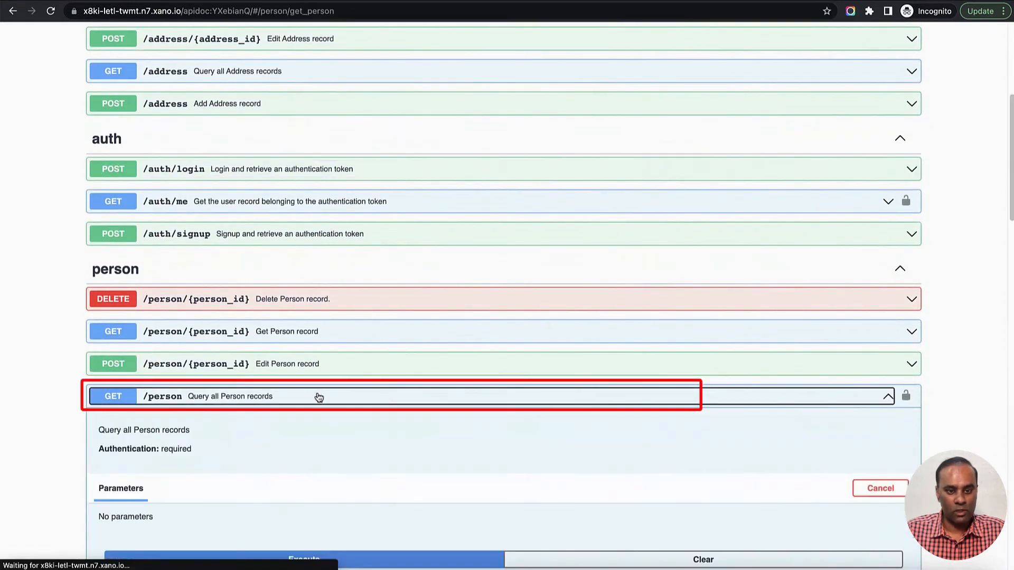
scroll(318, 398, down, 3)
click(387, 379)
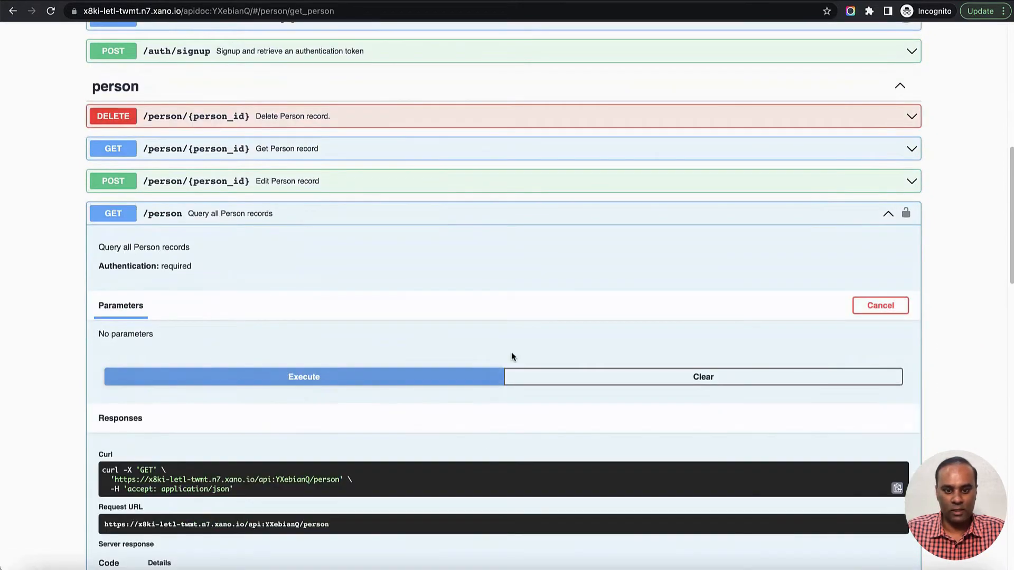
scroll(552, 346, down, 5)
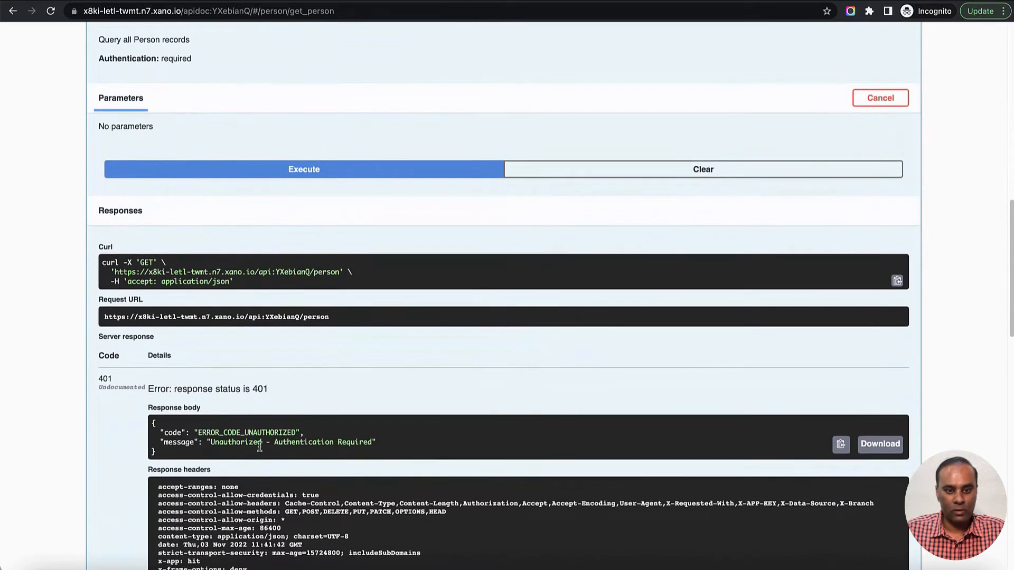
drag(223, 442, 290, 442)
click(346, 441)
- Switch back to Xano's Default API group and copy the endpoint link of GET /person
scroll(441, 262, up, 3)
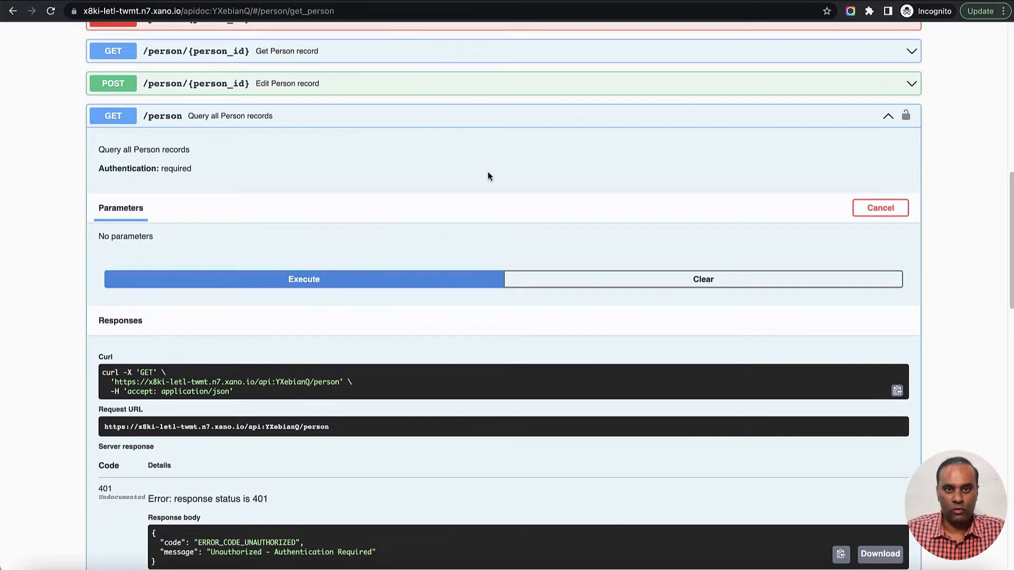
key(ctrl+shift+Tab)
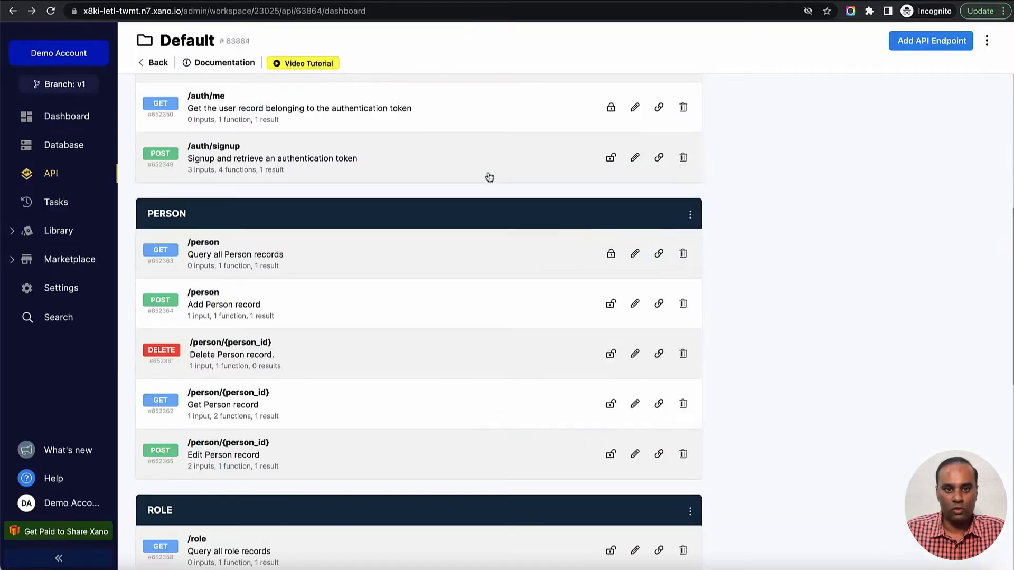
click(660, 256)
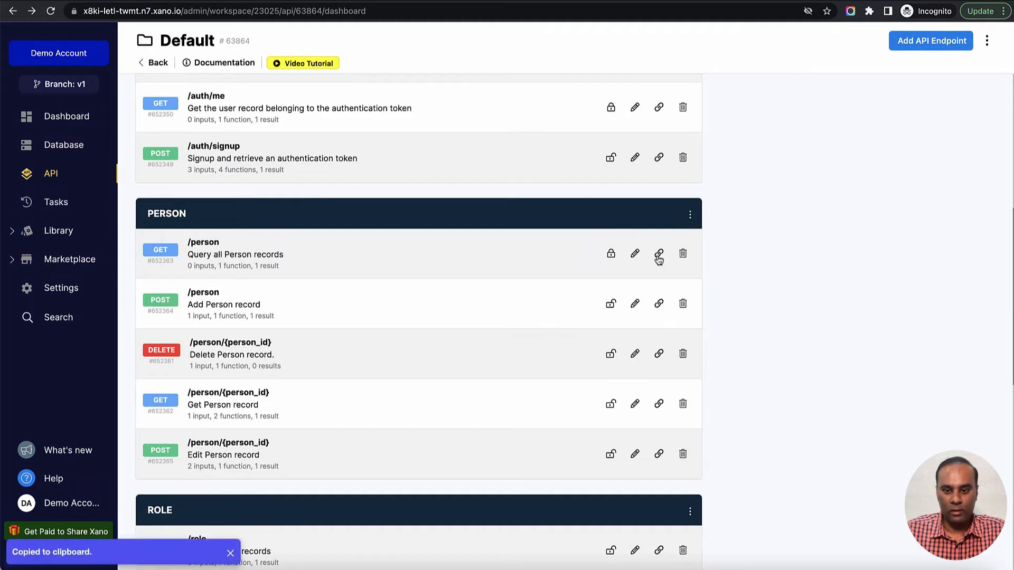
- Switch to Postman and send a GET request to the copied /person endpoint link without a token
click(580, 569)
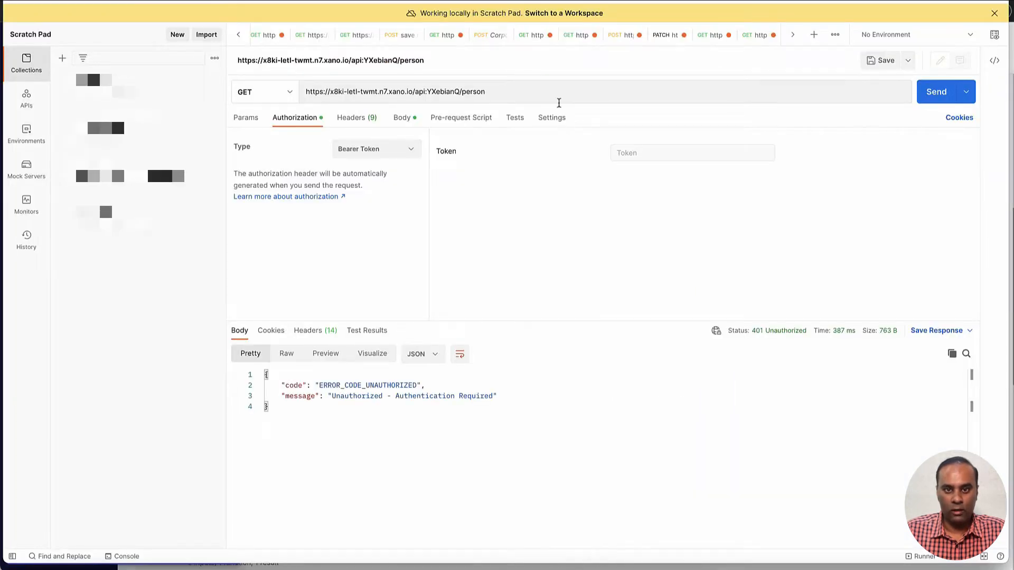
click(554, 87)
key(super+a)
key(super+v)
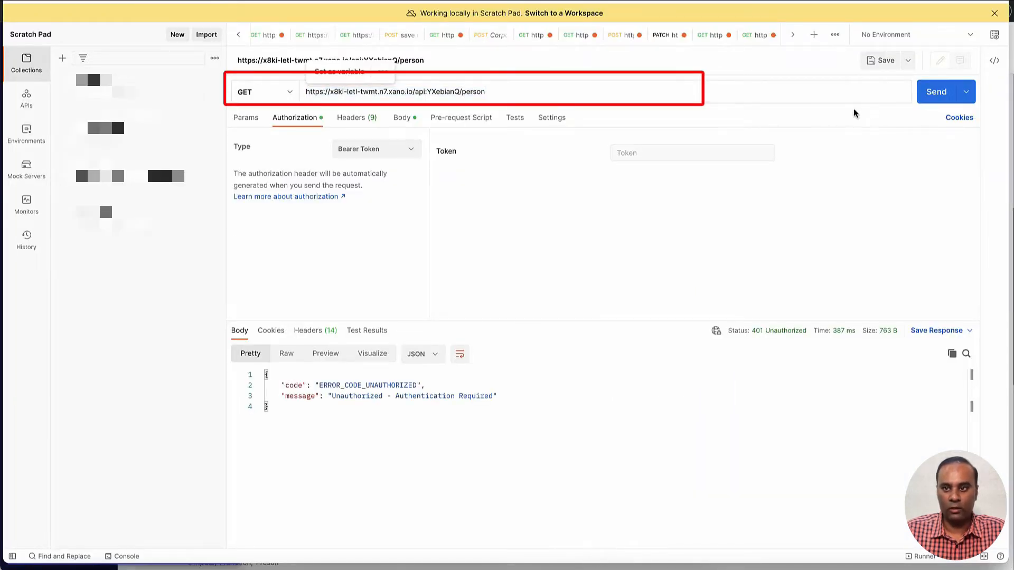
click(937, 92)
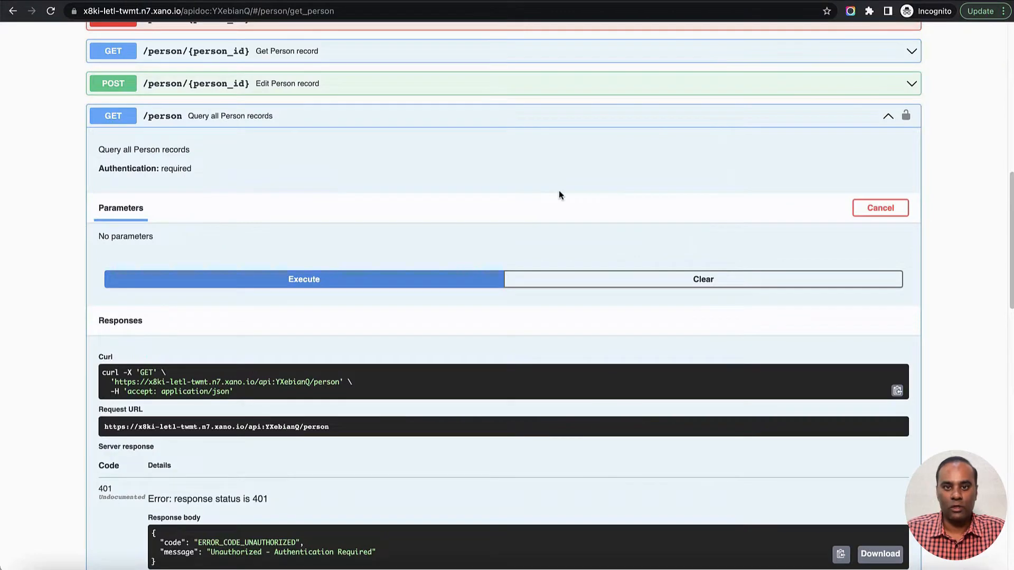
- In the Swagger documentation, execute the /auth/login request again and copy the authToken value from the response body
scroll(559, 191, up, 4)
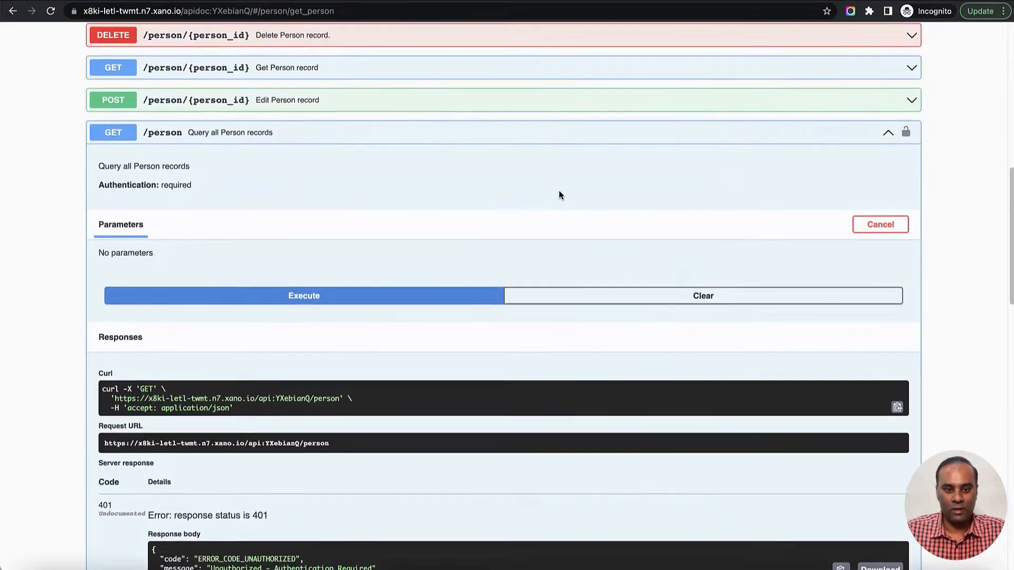
scroll(430, 207, up, 1)
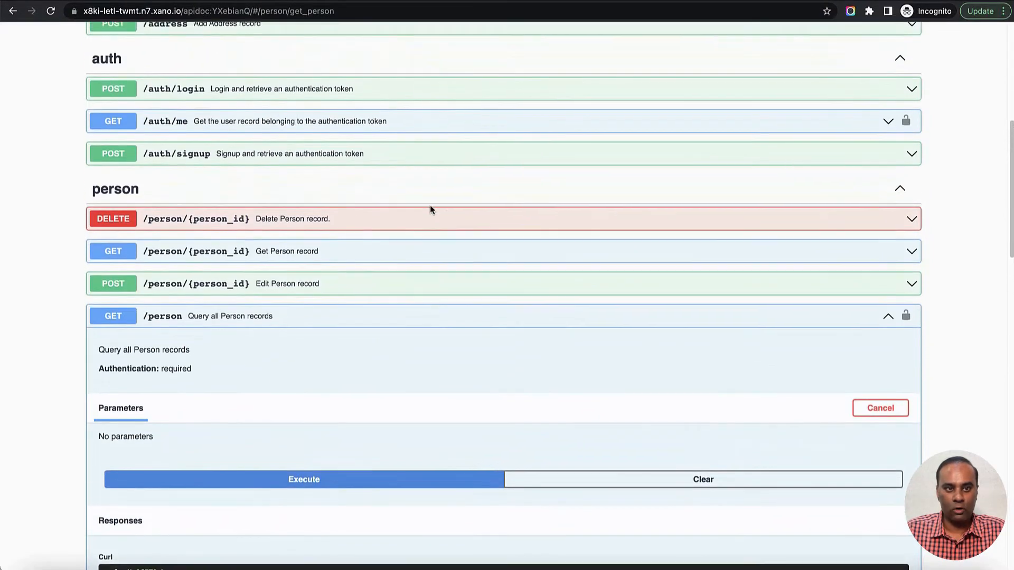
click(356, 122)
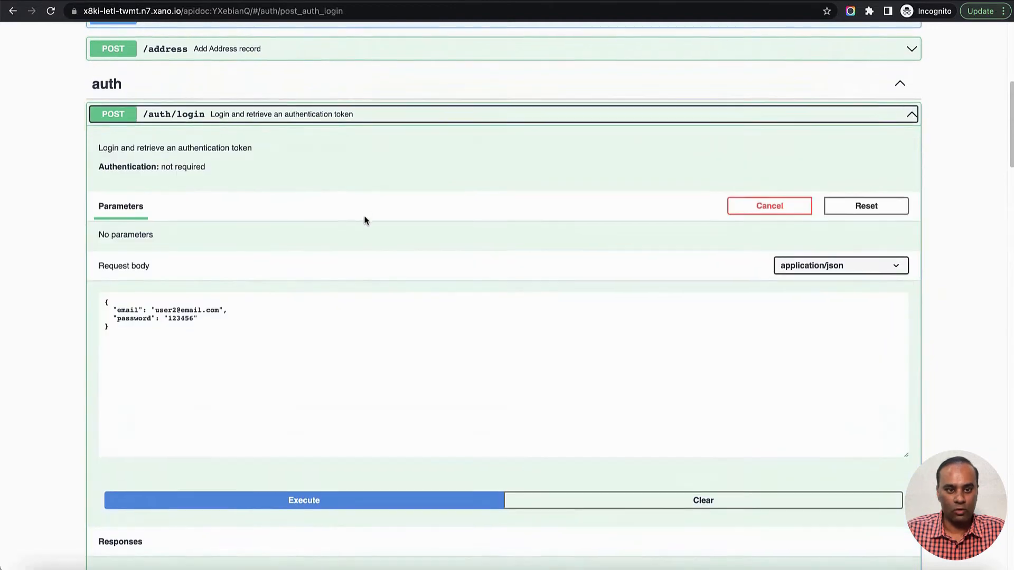
scroll(364, 219, down, 2)
click(357, 414)
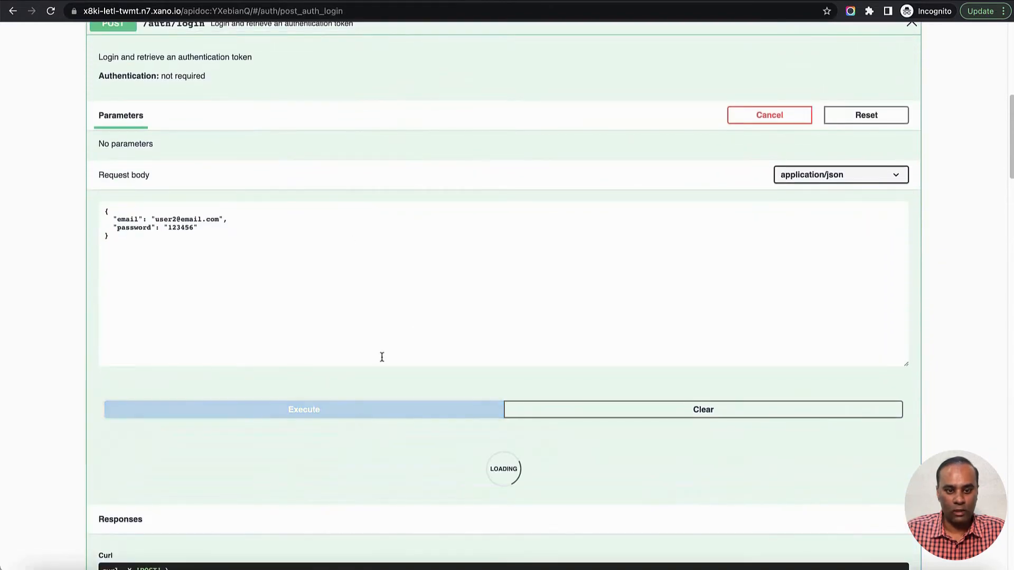
scroll(242, 297, down, 9)
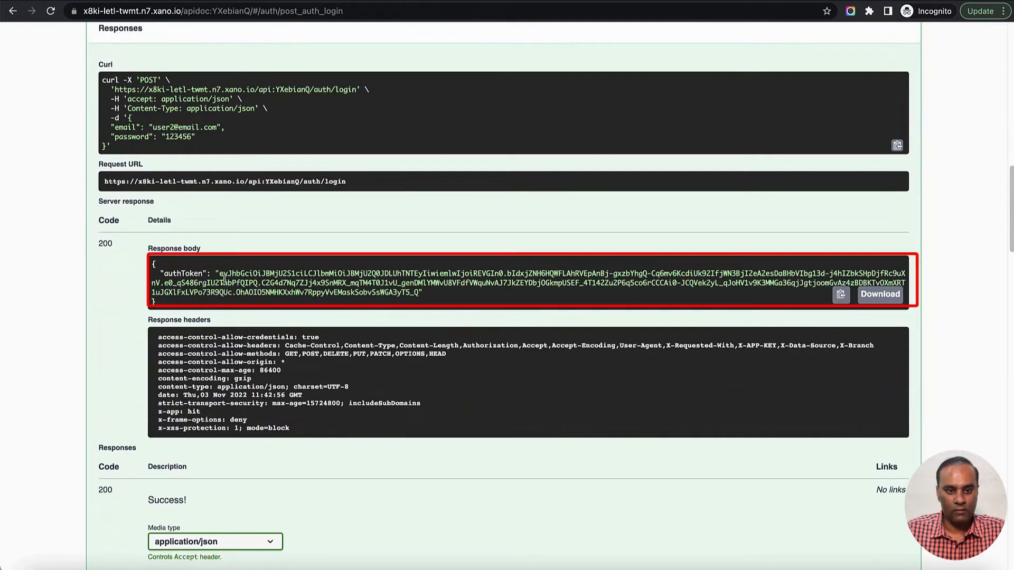
mouse_move(219, 274)
mouse_down()
mouse_move(325, 293)
mouse_move(420, 292)
mouse_up()
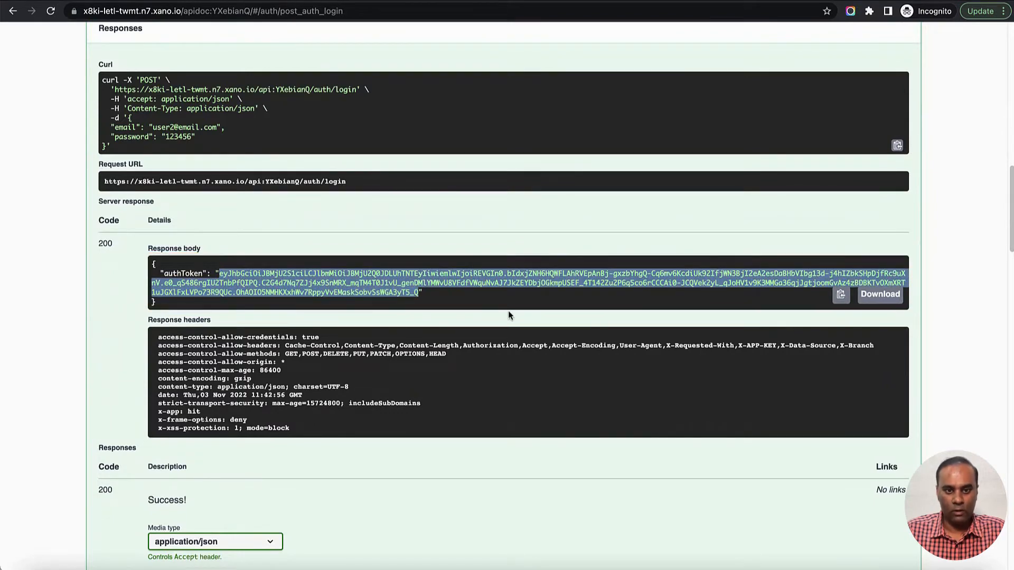
- Switch to Postman and resend the GET /person request with the copied auth token as its Bearer Token
key(super+Tab)
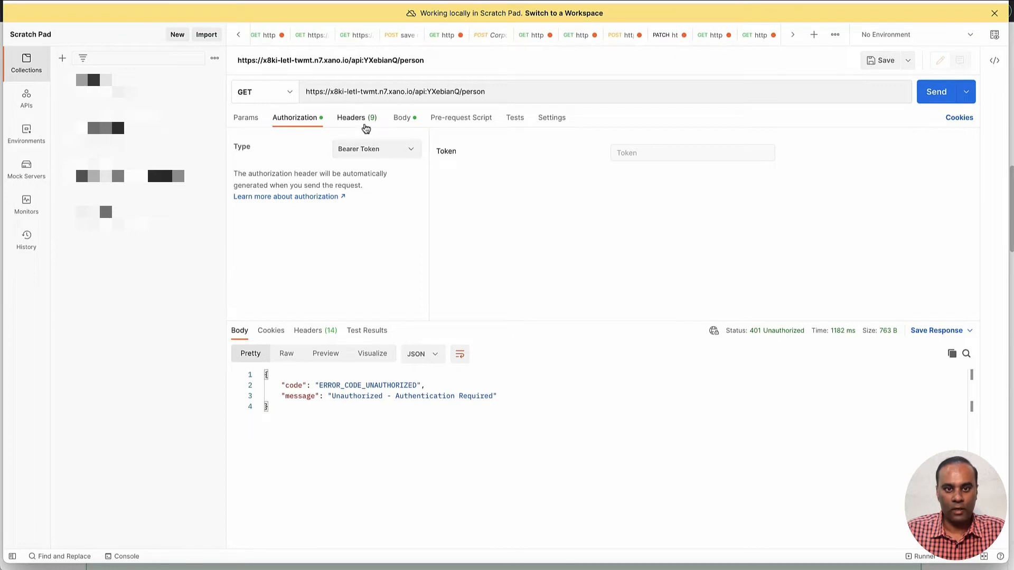
click(361, 121)
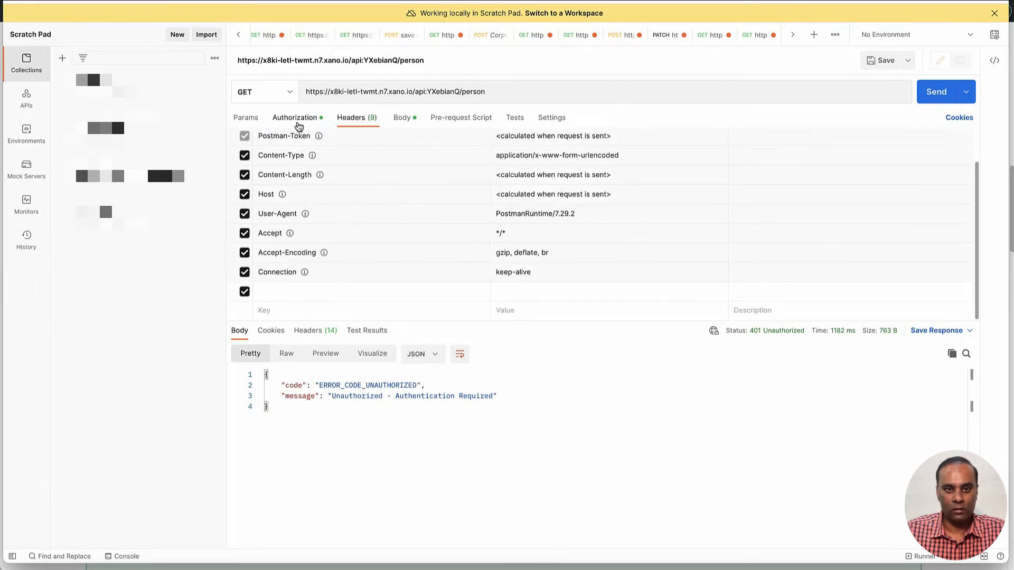
click(296, 119)
click(380, 152)
click(381, 153)
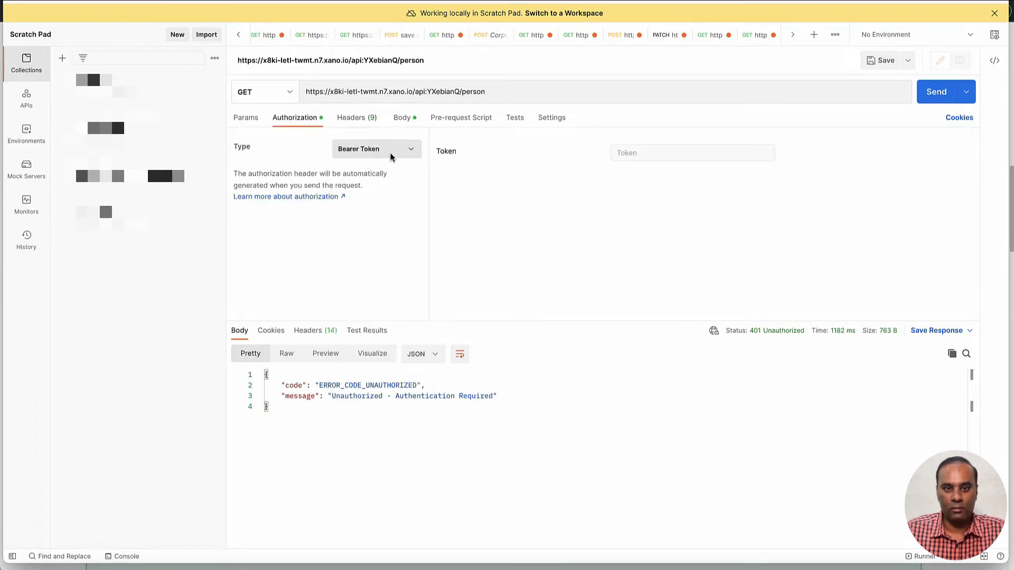
click(380, 153)
click(375, 236)
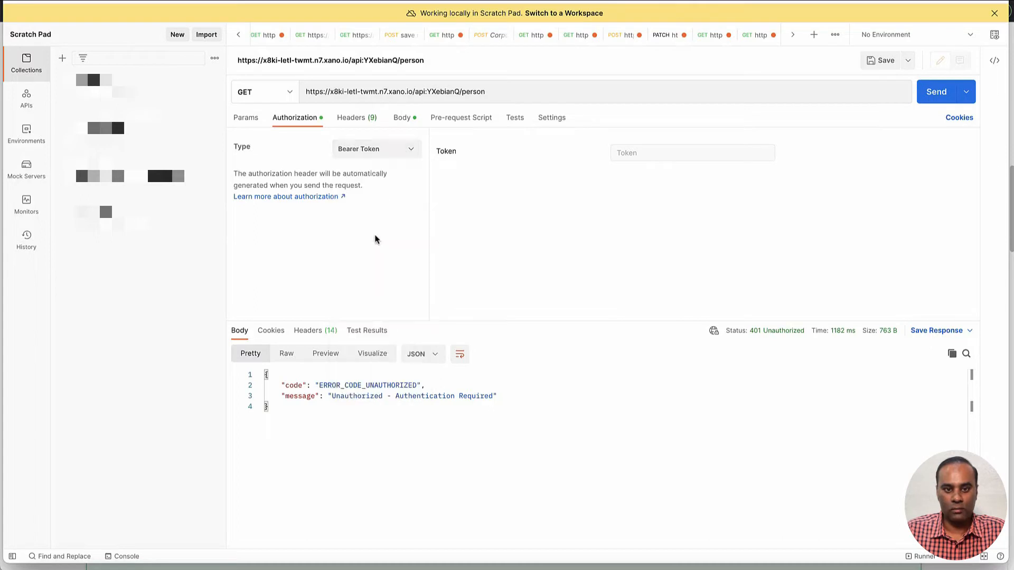
click(746, 151)
key(ctrl+v)
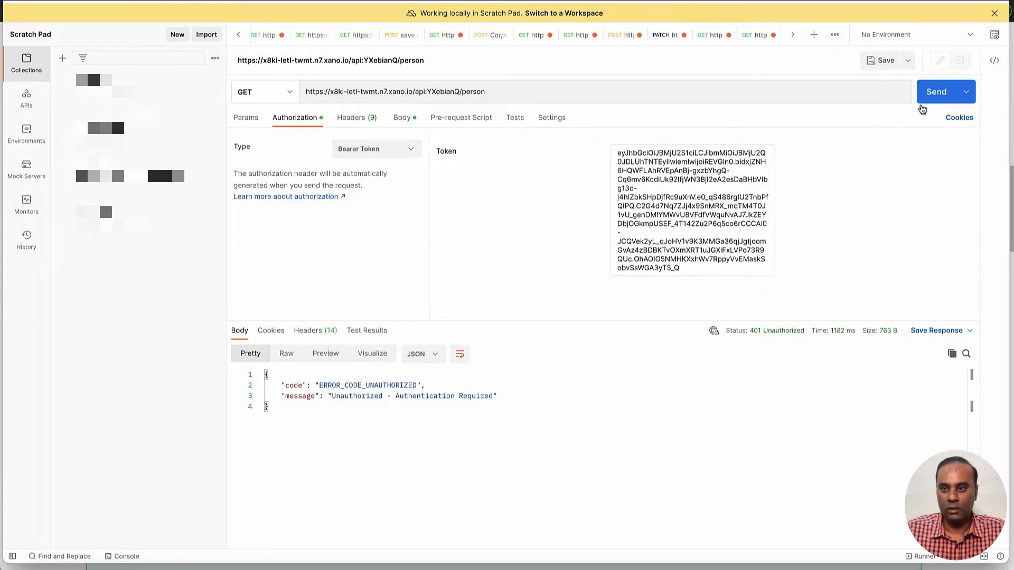
click(931, 94)
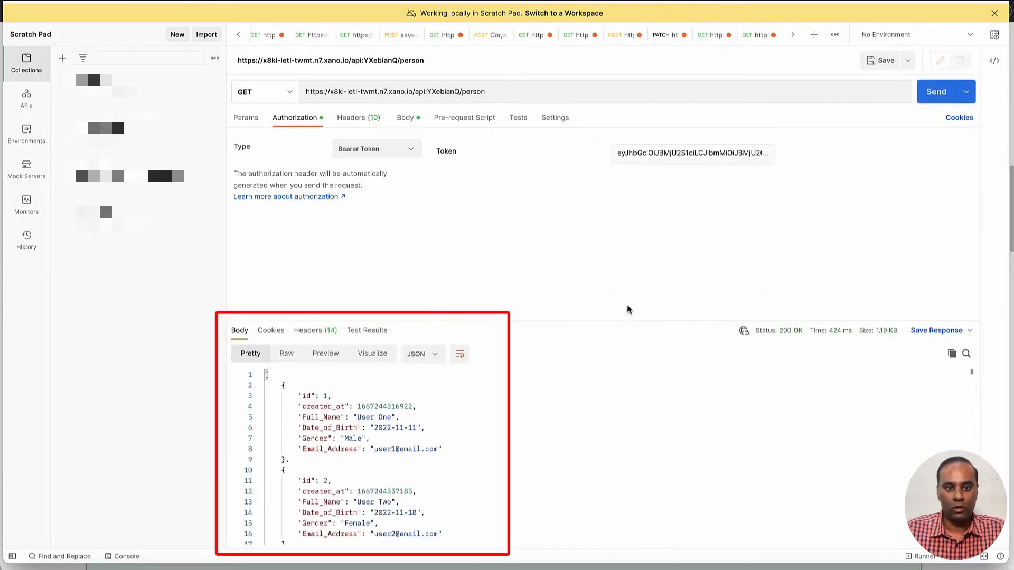
- Enlarge the response area and examine the Full_Name, Date_of_Birth, Gender and Email_Address fields of the returned person records
drag(593, 321, 594, 211)
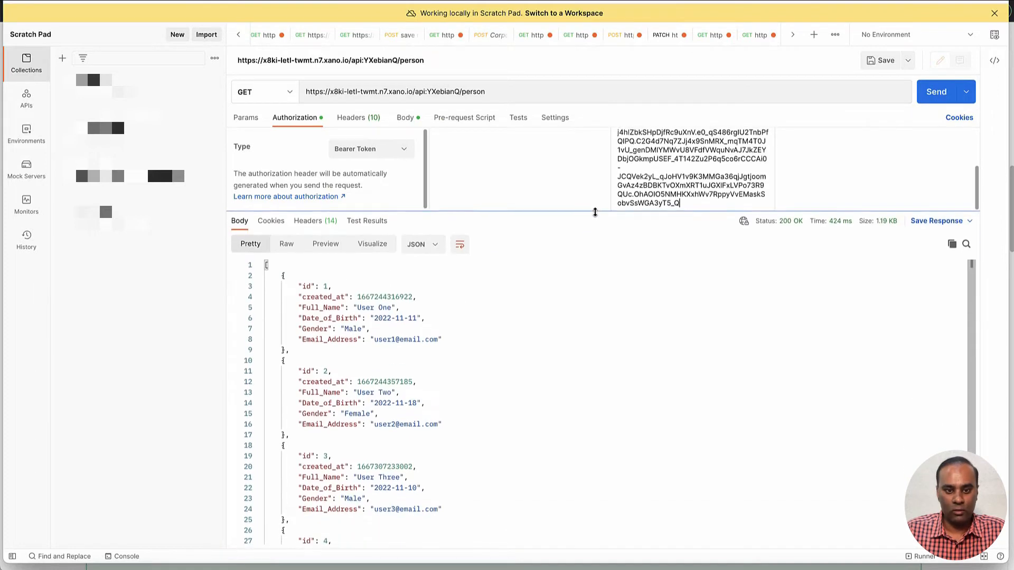
scroll(402, 372, down, 3)
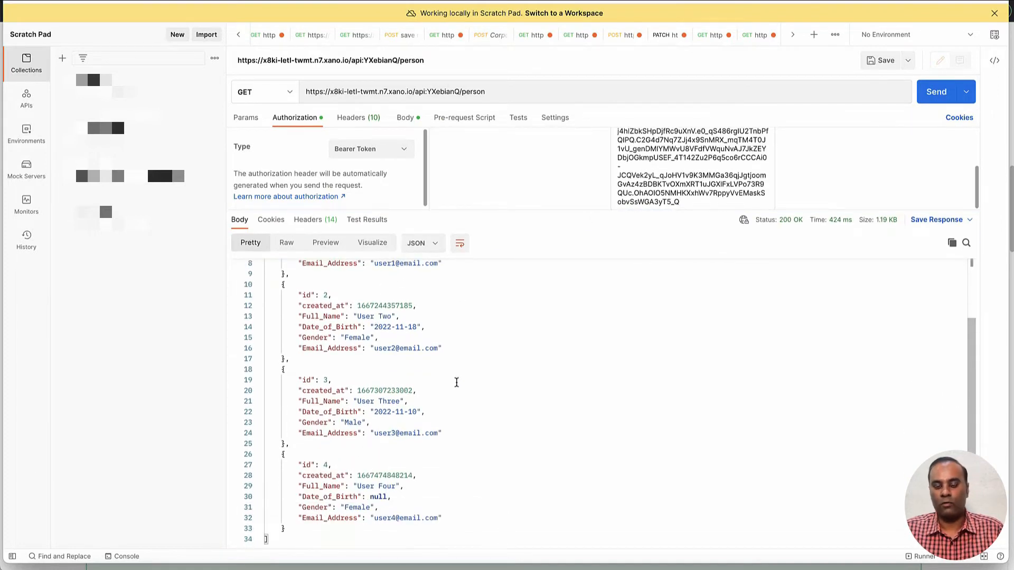
scroll(456, 383, up, 3)
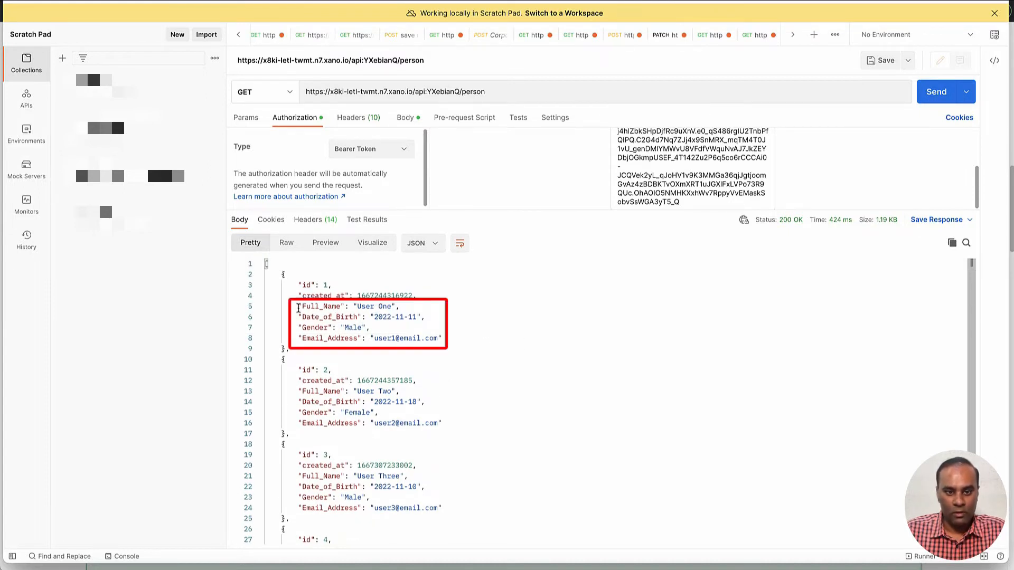
drag(297, 305, 358, 308)
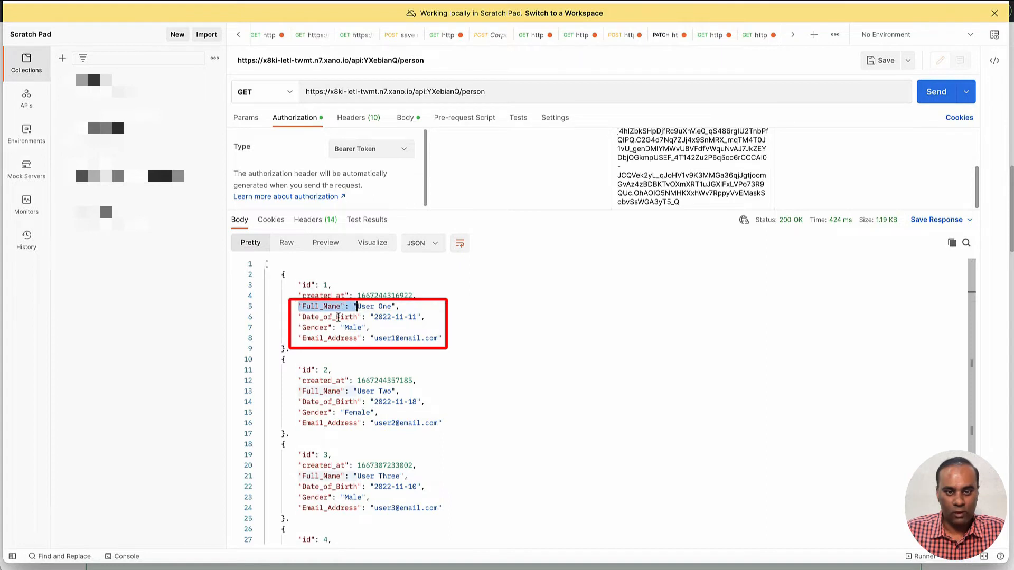
double_click(337, 317)
click(319, 327)
double_click(322, 338)
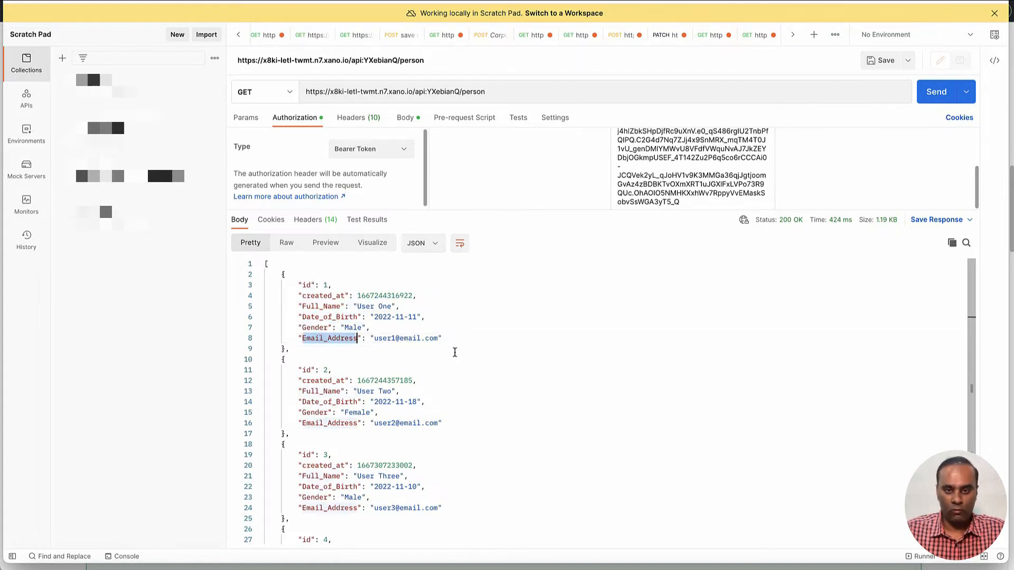
- Switch to the DrapCode builder and create a collection named Person
key(super+Tab)
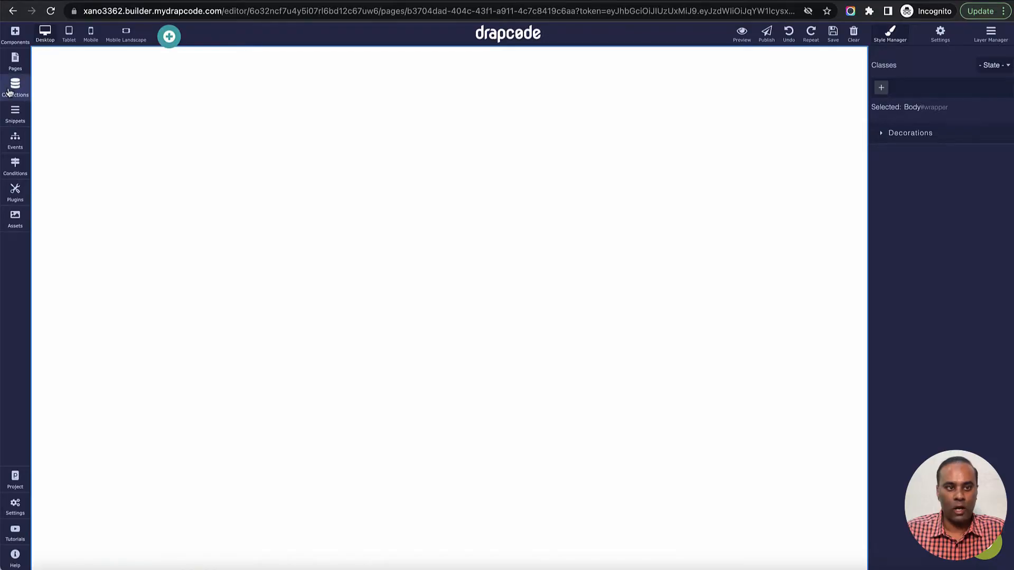
click(15, 95)
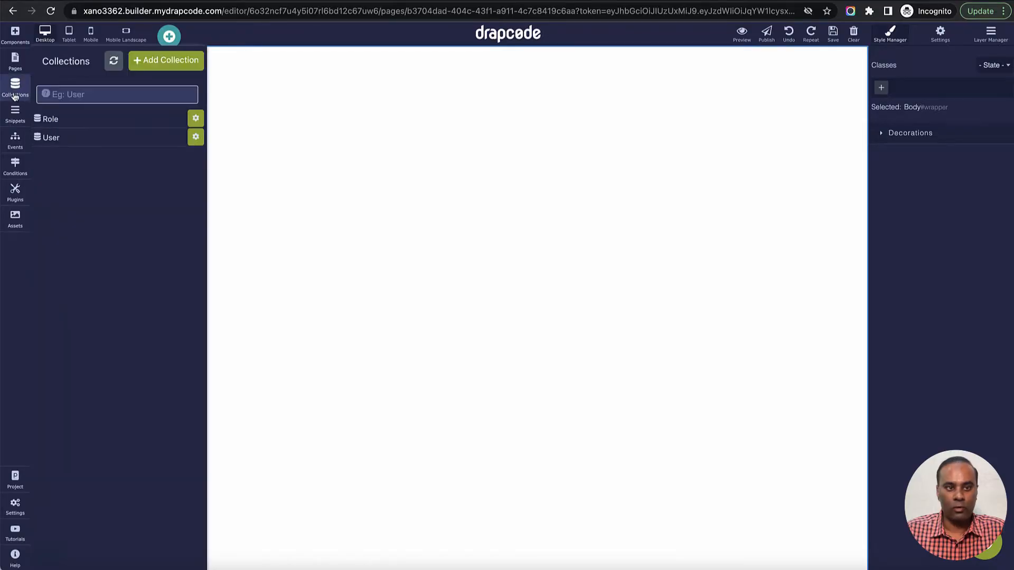
click(164, 66)
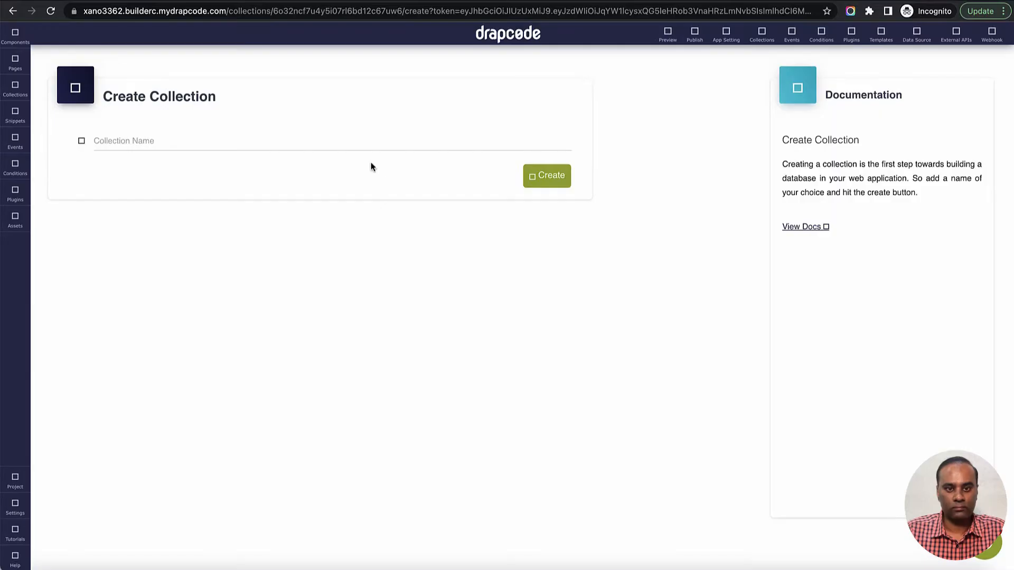
click(363, 145)
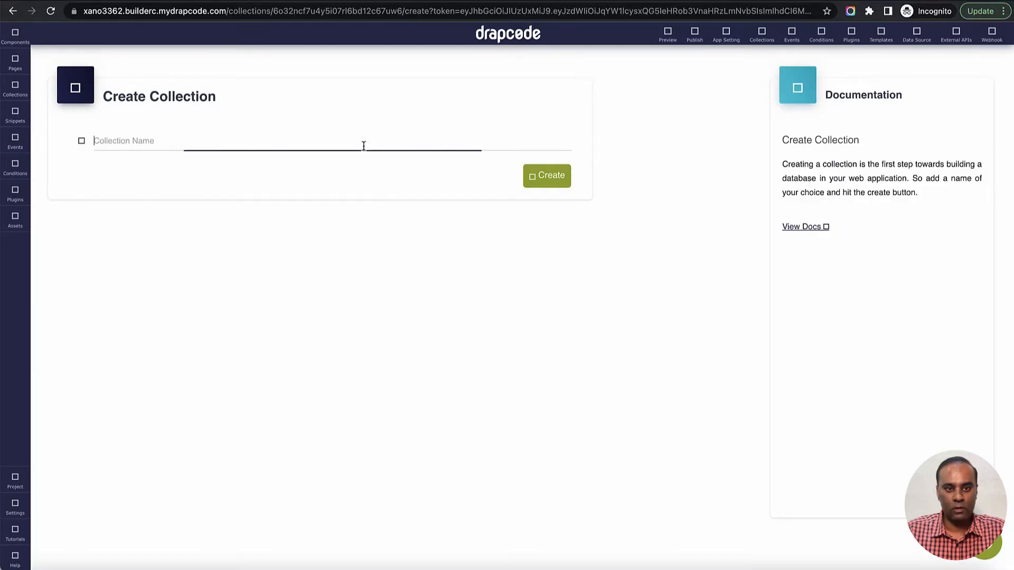
text(Person)
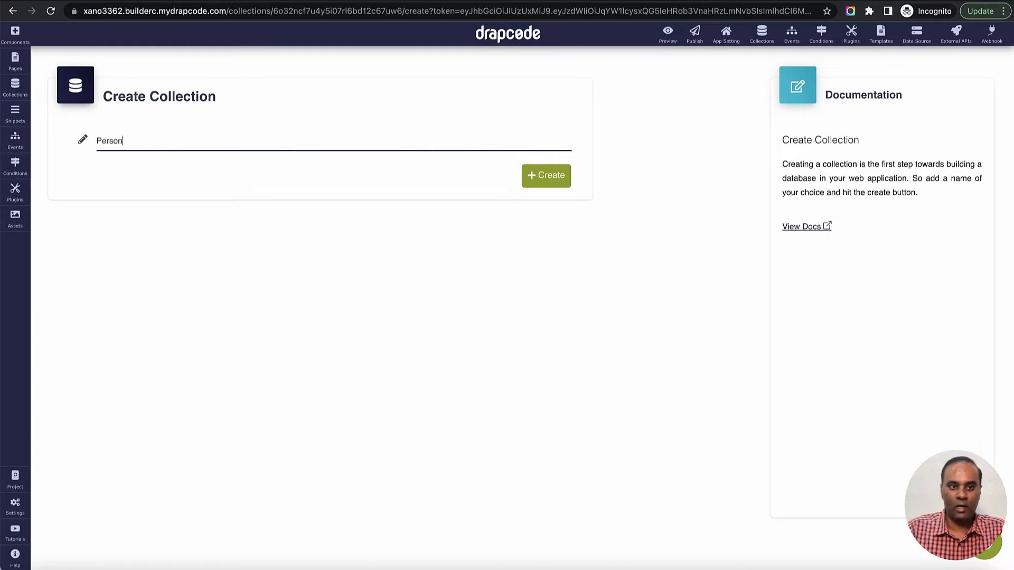
click(549, 180)
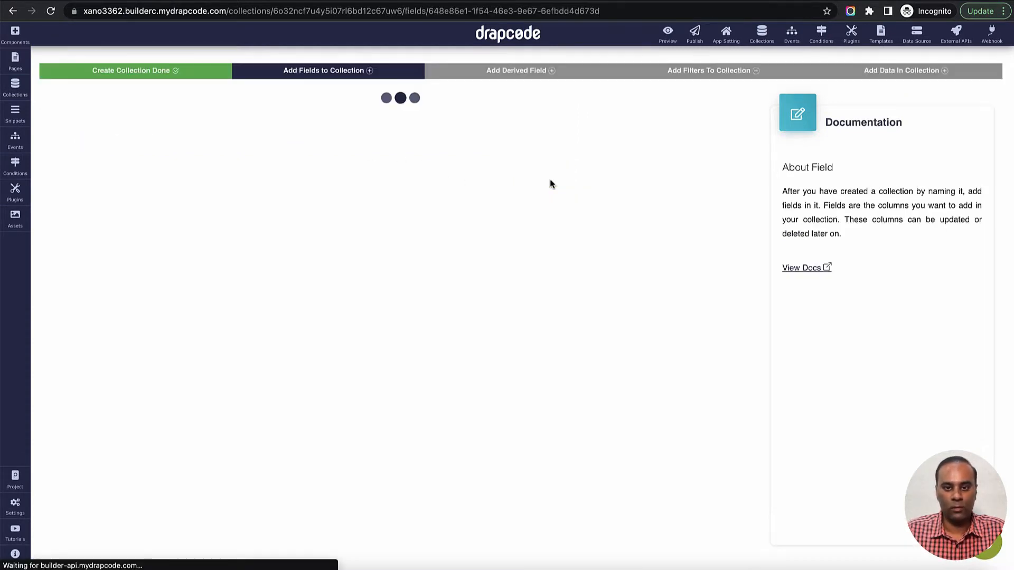
- Add a Text field named "Full Name" to the Person collection
scroll(290, 335, down, 2)
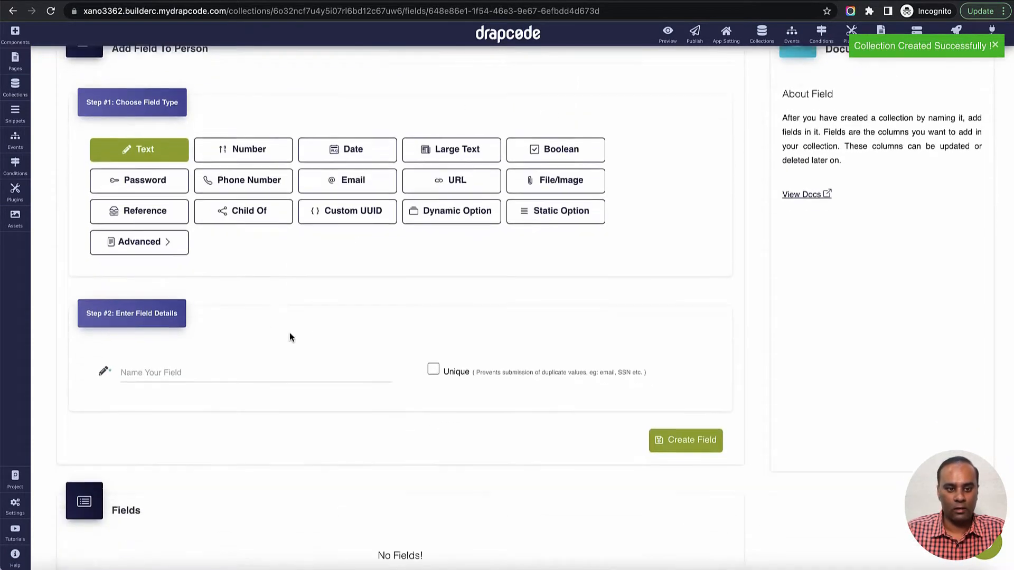
click(284, 344)
text(Fu)
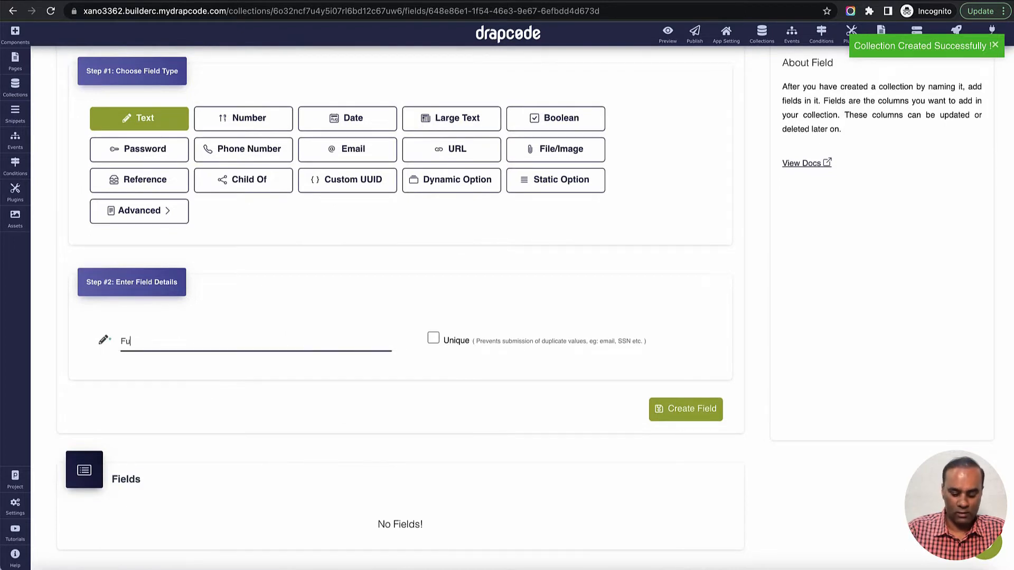
text(ll Name)
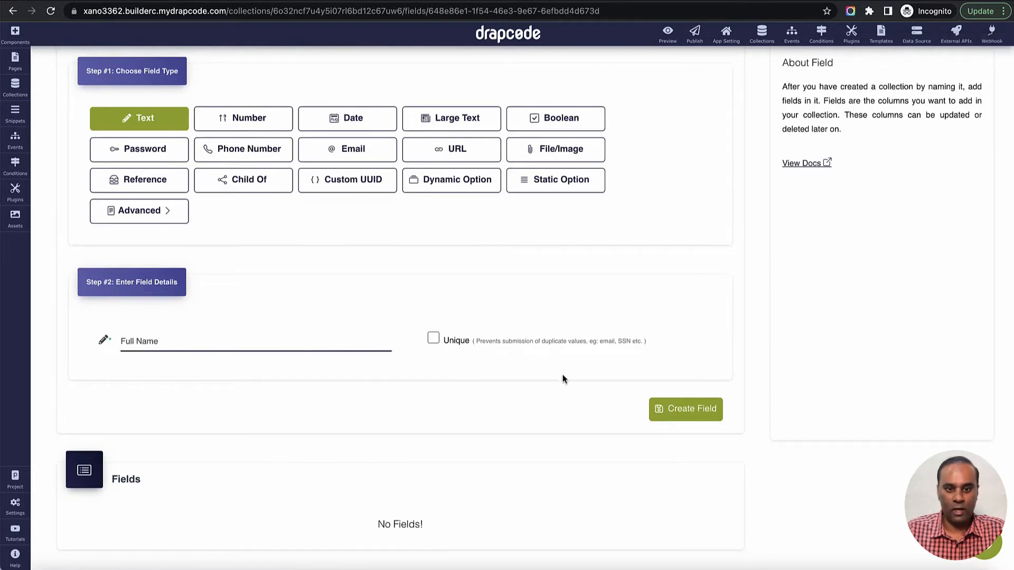
click(673, 407)
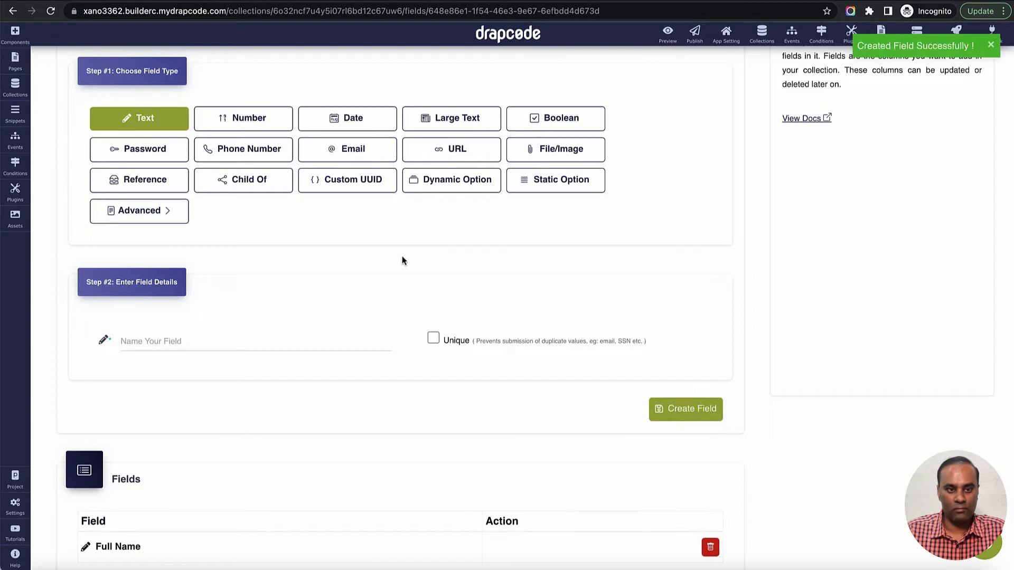
- Add an Email field named "Email" to the Person collection
click(366, 150)
click(277, 336)
text(Emai)
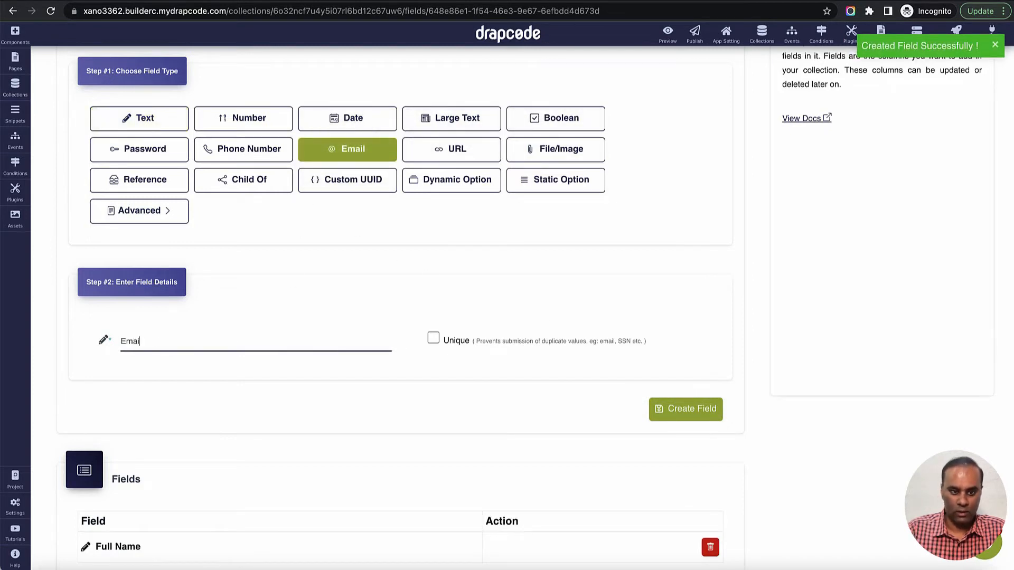
text(l)
click(656, 410)
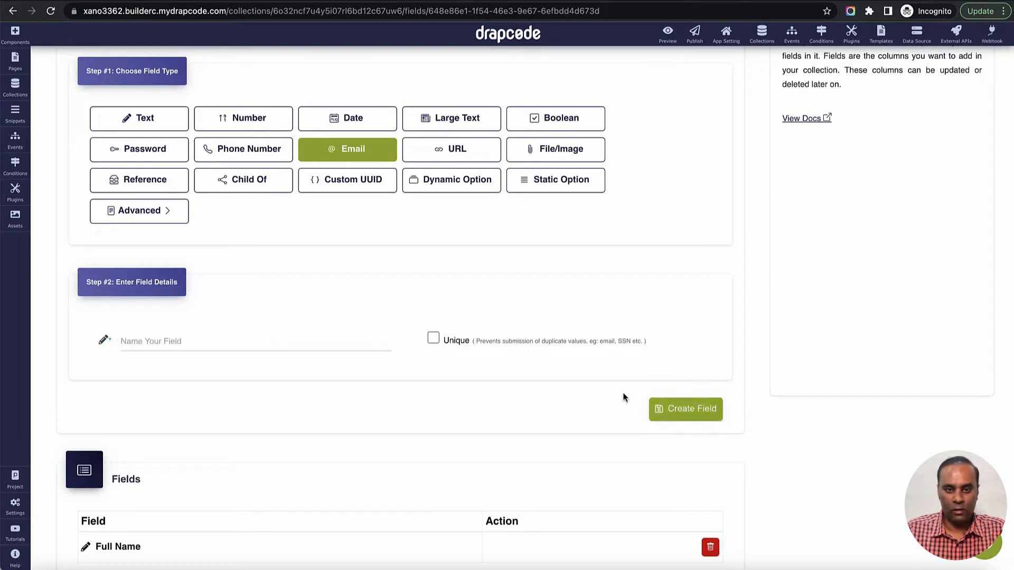
- Add a Date field named "Date of Birth" that holds only date values to the Person collection
click(344, 125)
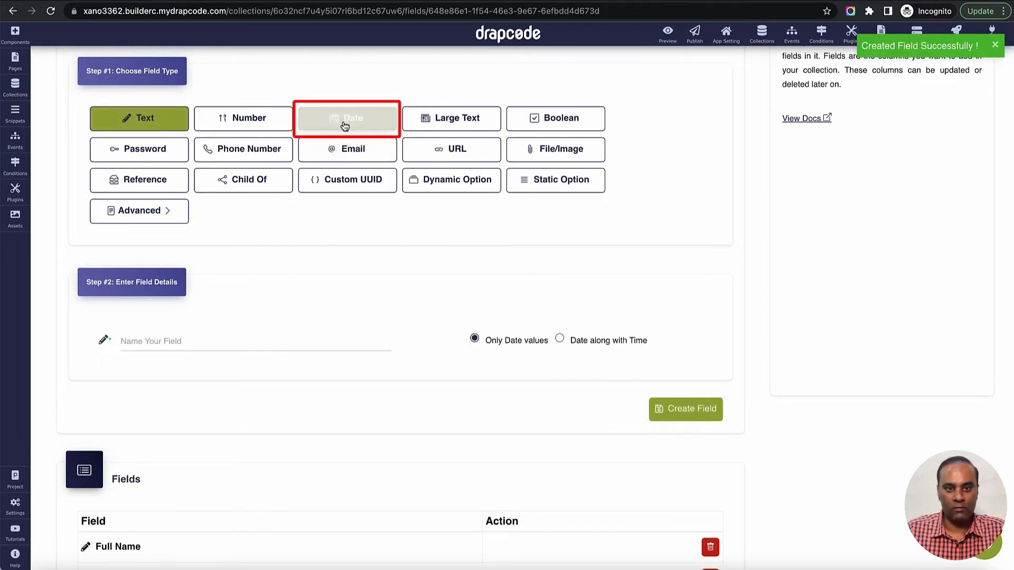
click(287, 342)
text(Date)
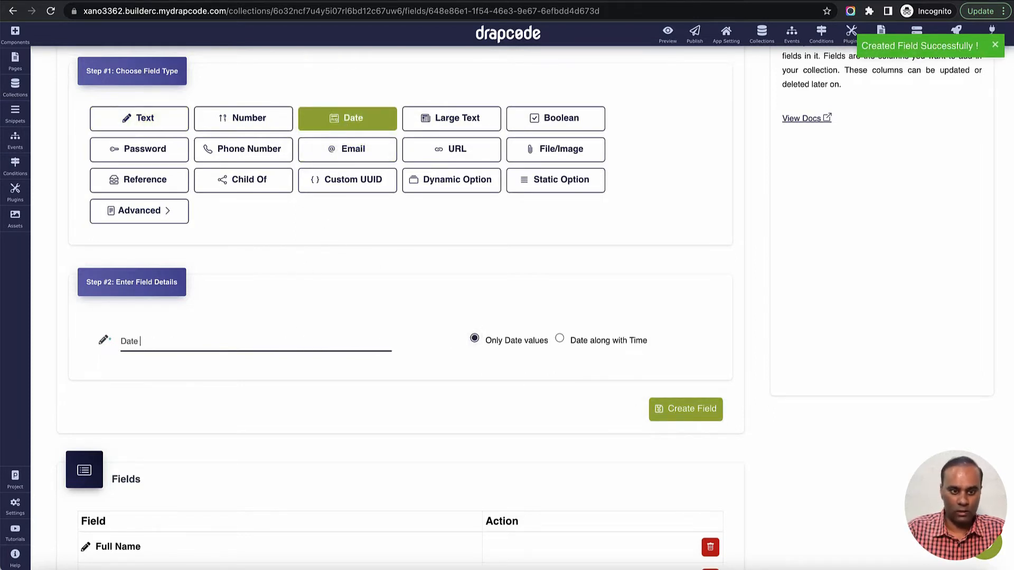
text( of Birth)
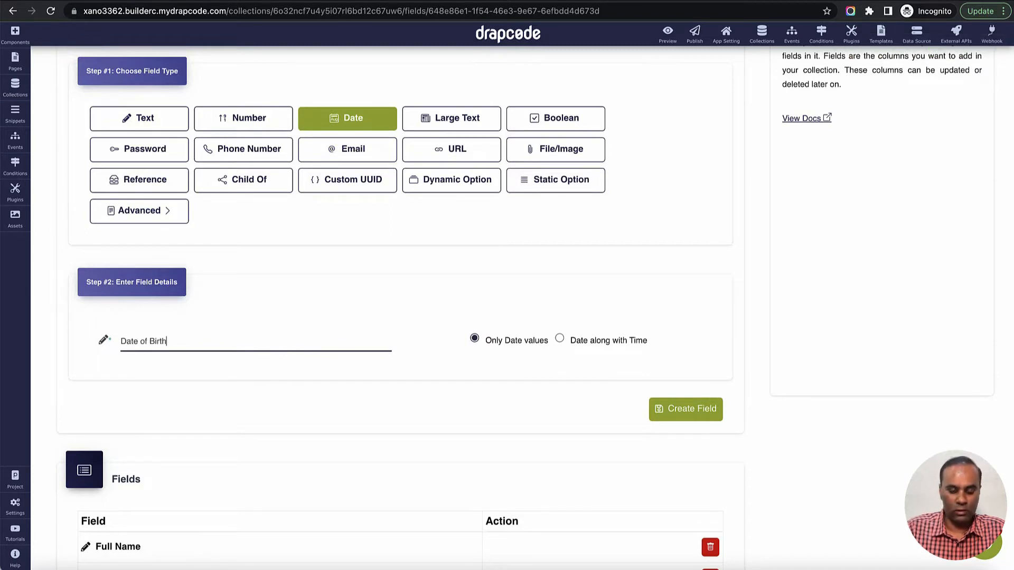
click(720, 418)
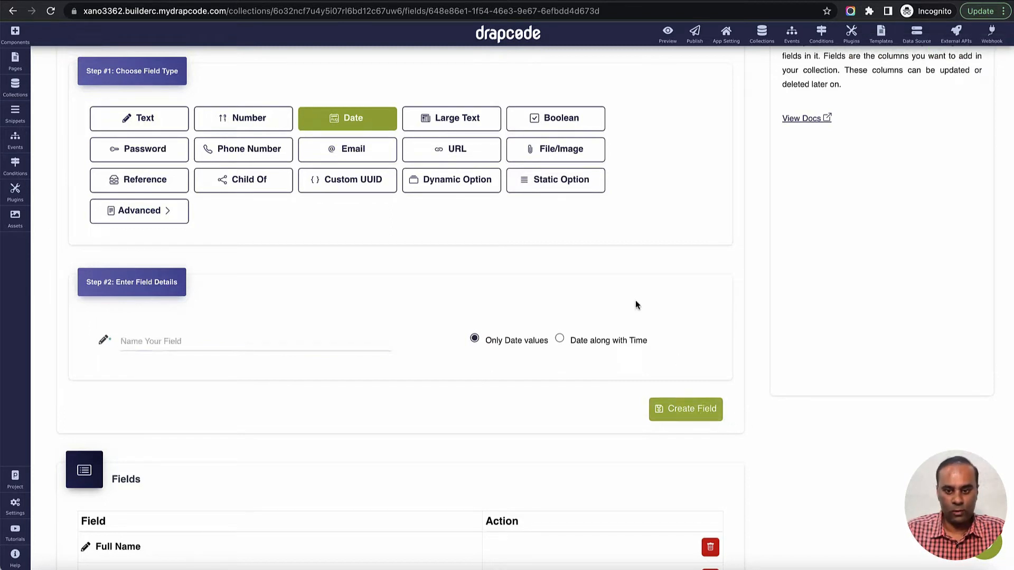
- Check the Gender field in the Postman response, return to DrapCode and add a Text field named "Gender" to the Person collection
key(super+Tab)
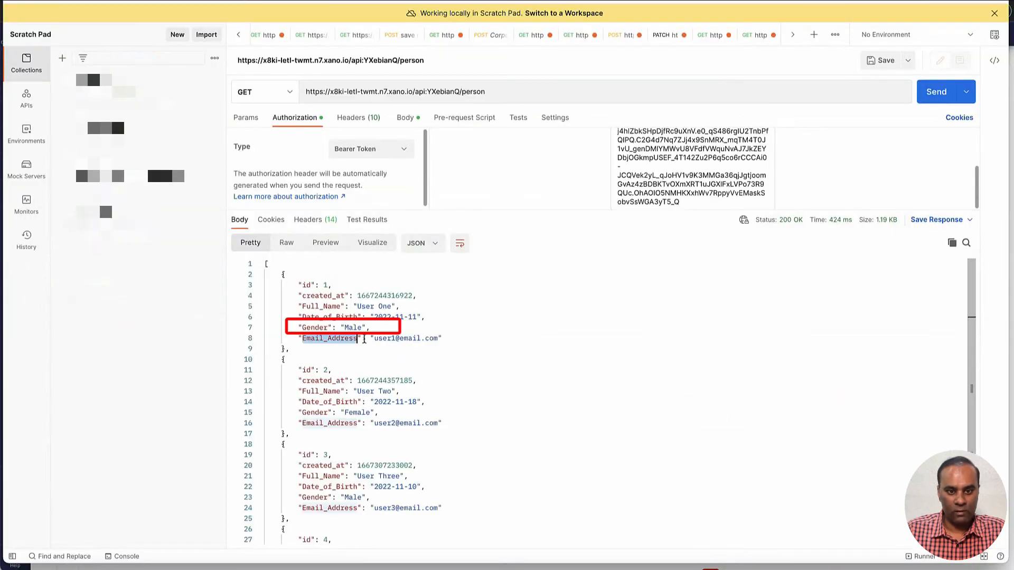
click(316, 330)
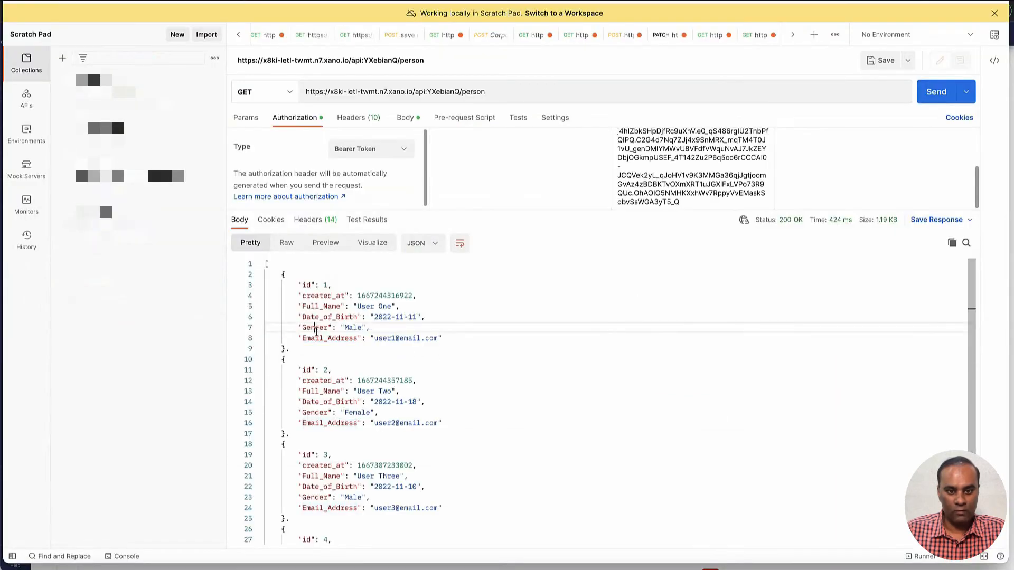
double_click(316, 328)
key(super+Tab)
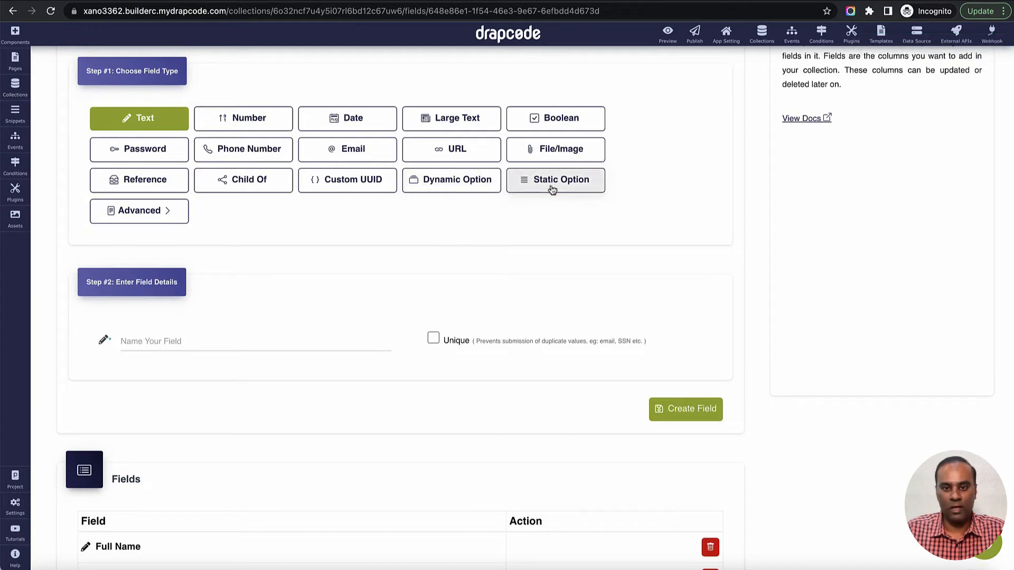
click(283, 341)
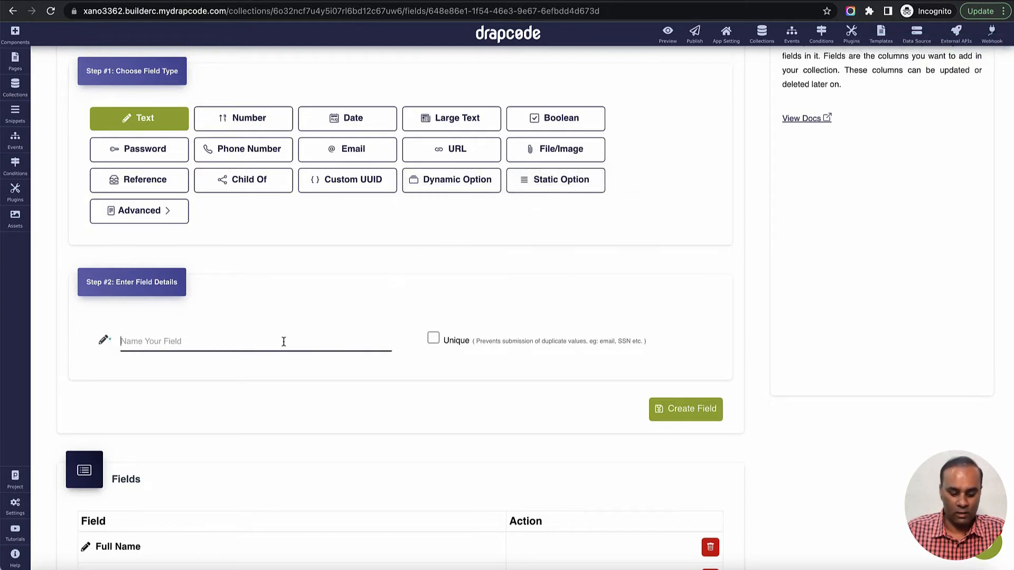
text(Gender)
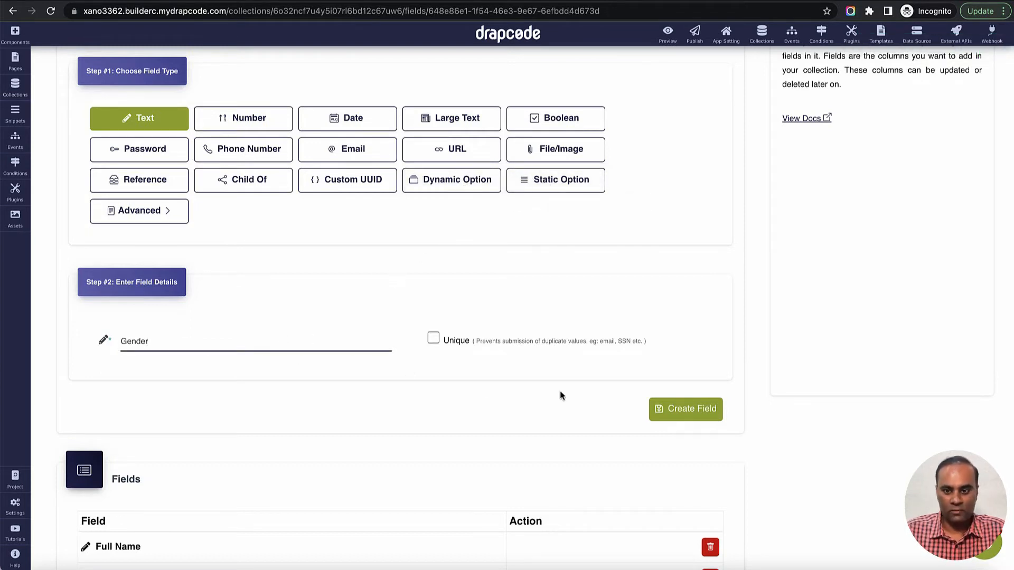
click(687, 409)
- Leave the Person collection's field setup and view its data list from the overview of all collections
scroll(626, 366, down, 4)
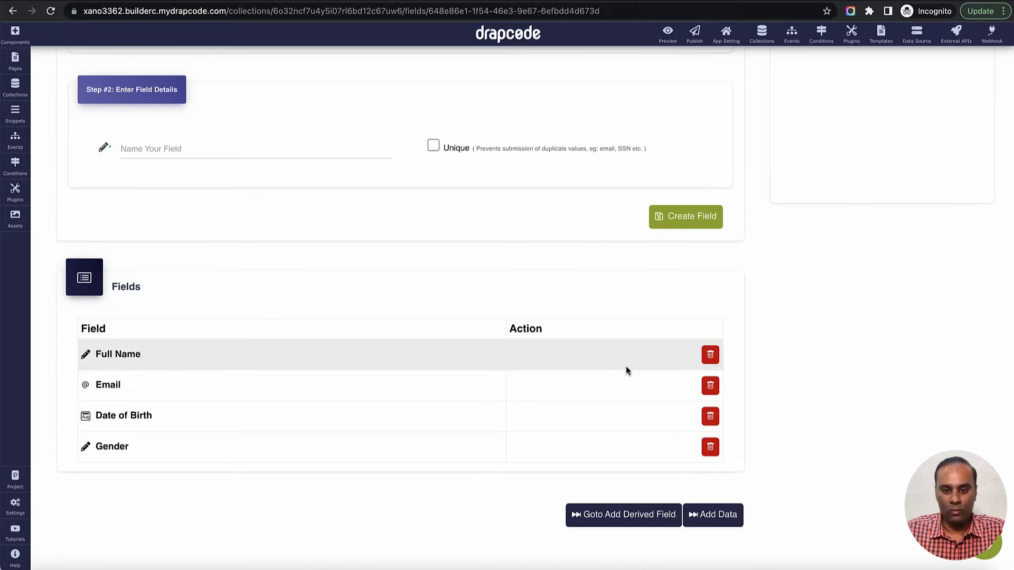
click(710, 519)
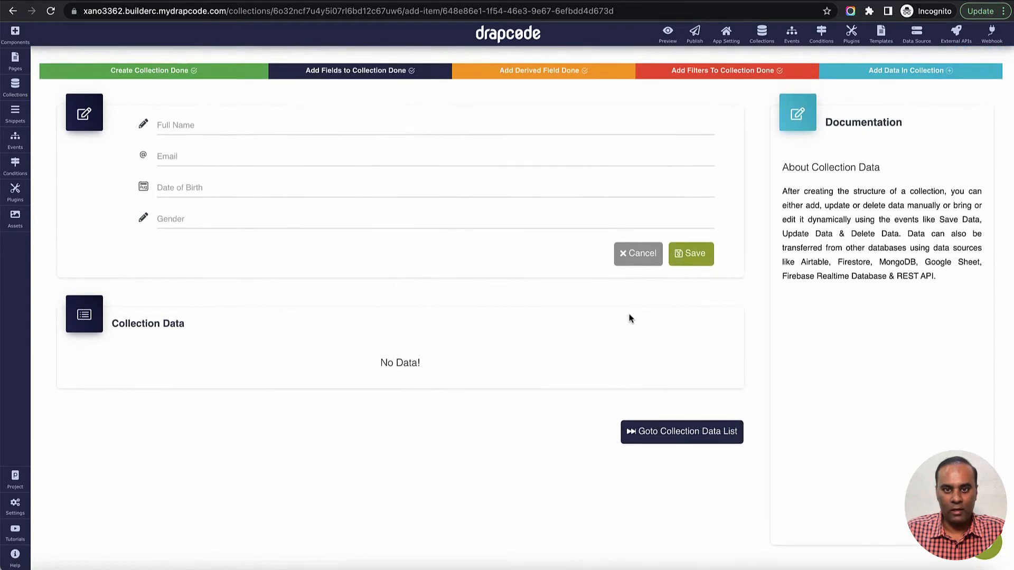
click(763, 33)
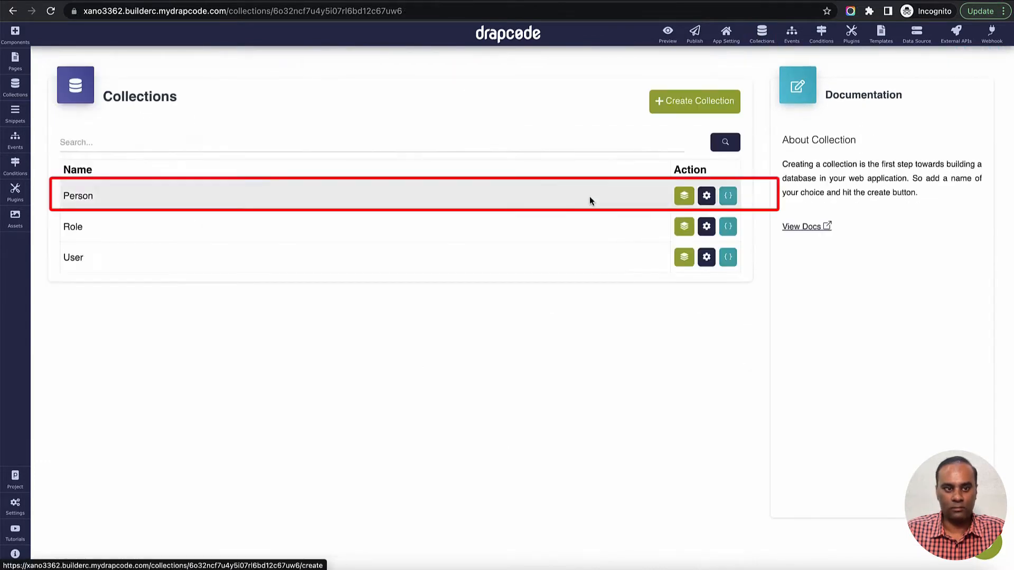
click(681, 196)
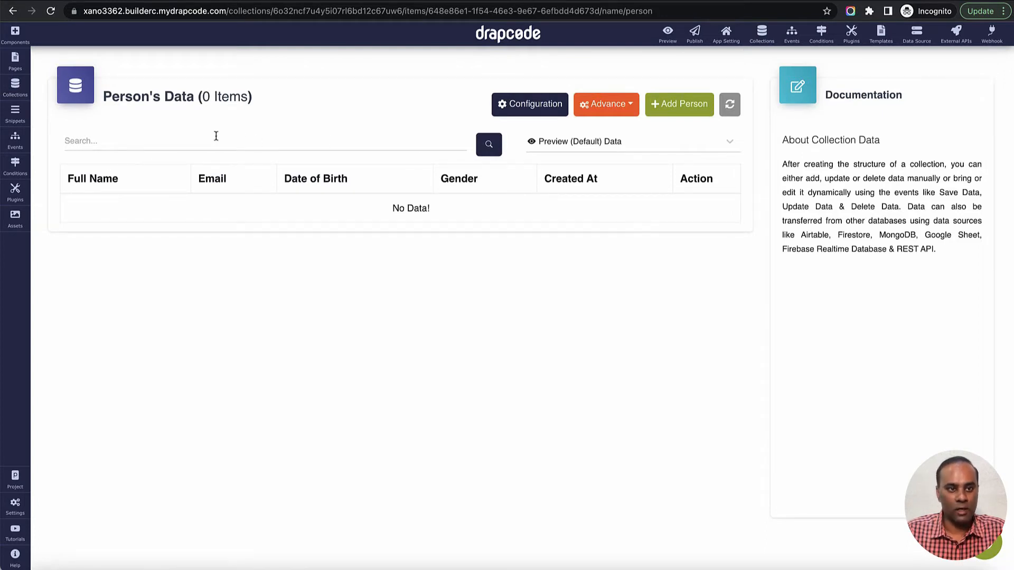
- Create a new page named "Person List" with the URL person-list and access for Public (Anyone)
click(20, 67)
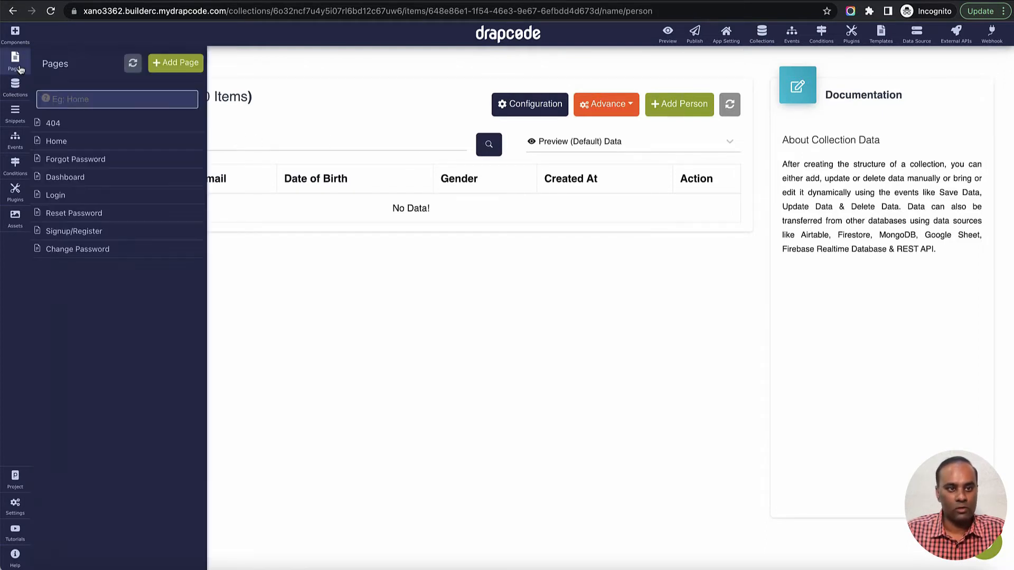
click(176, 63)
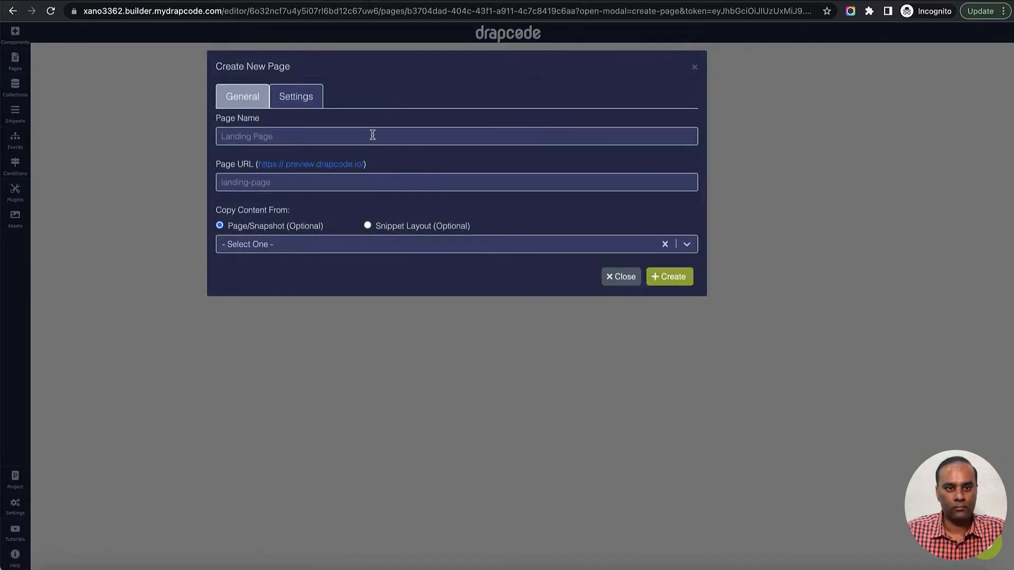
click(373, 136)
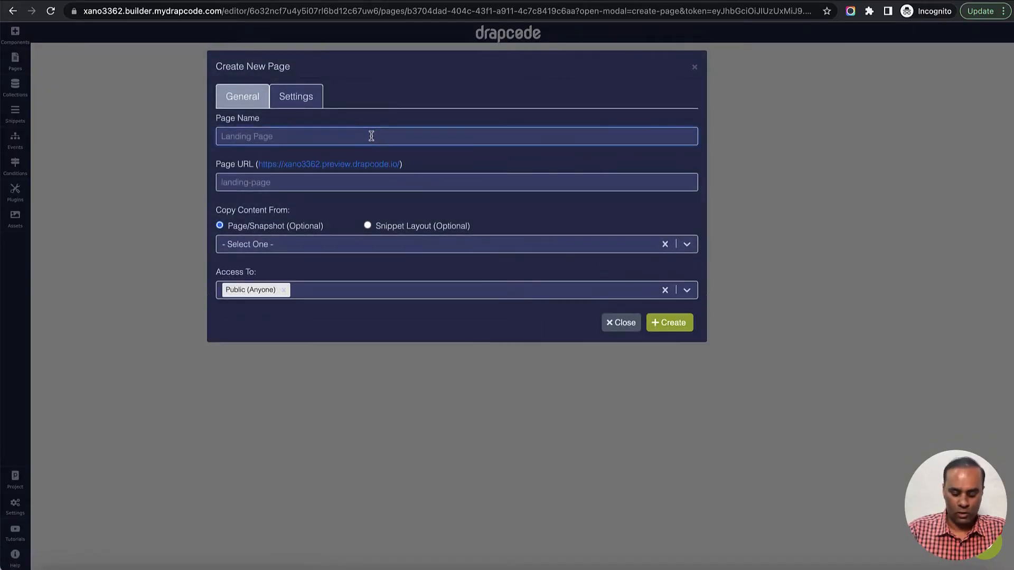
text(Person L)
text(is)
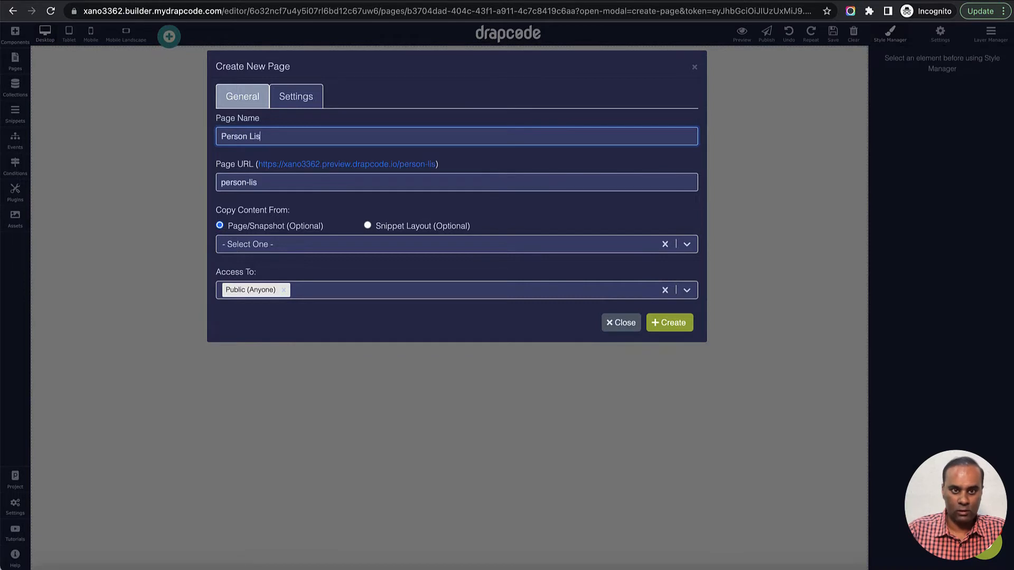
text(t)
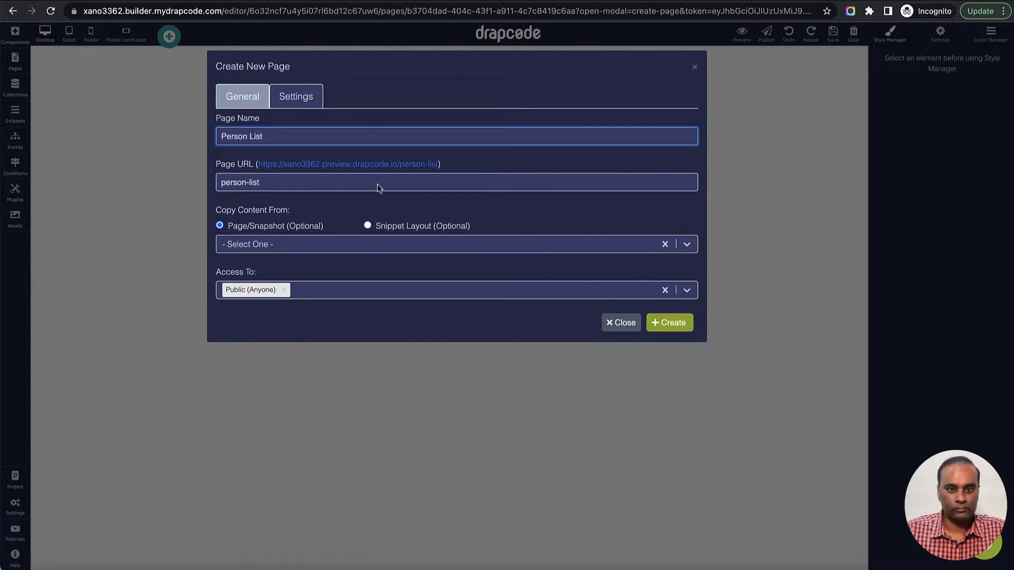
click(673, 323)
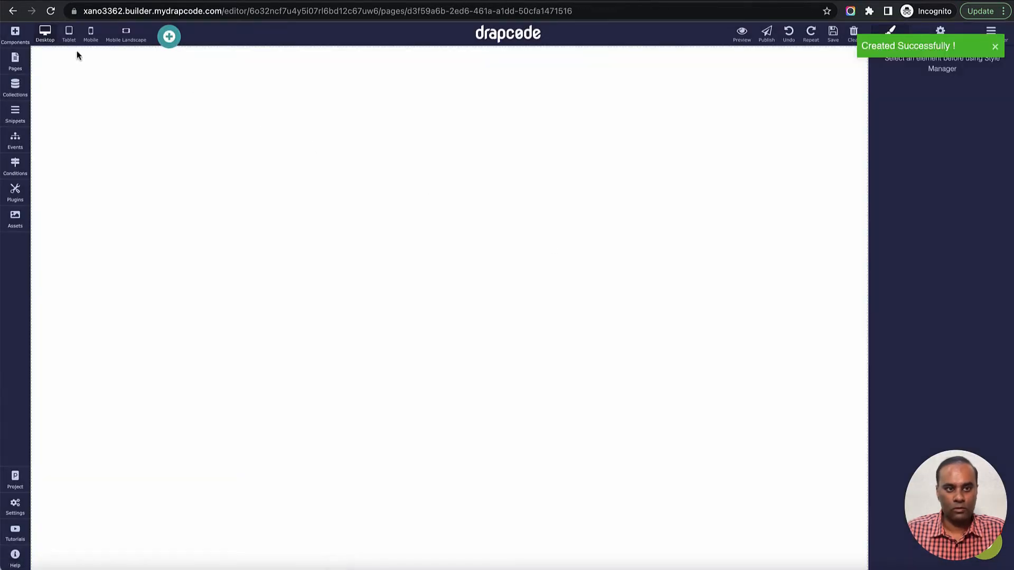
- Place a Navbar on the blank Person List page and change its brand text to "Xano"
click(15, 34)
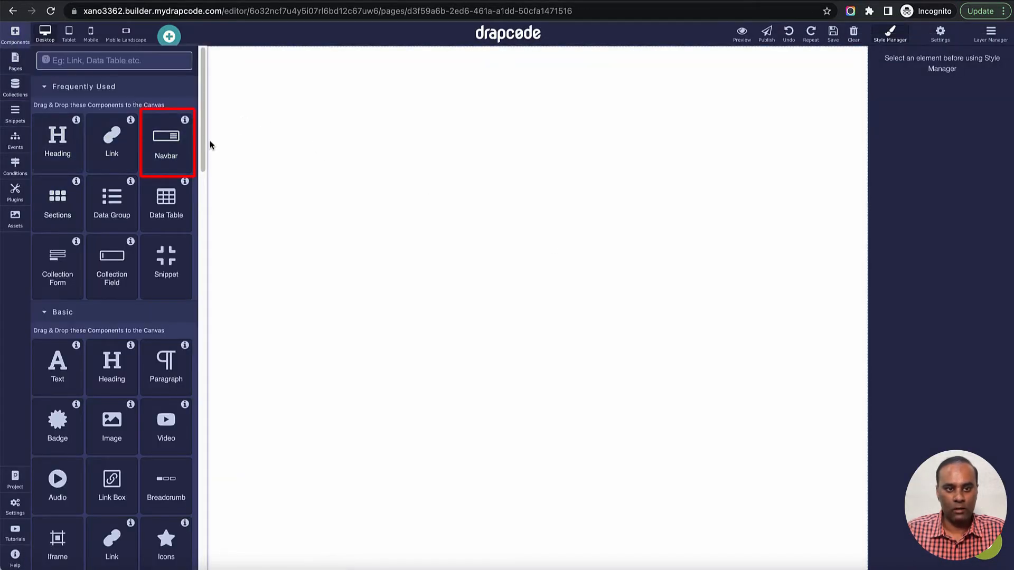
drag(168, 138, 239, 137)
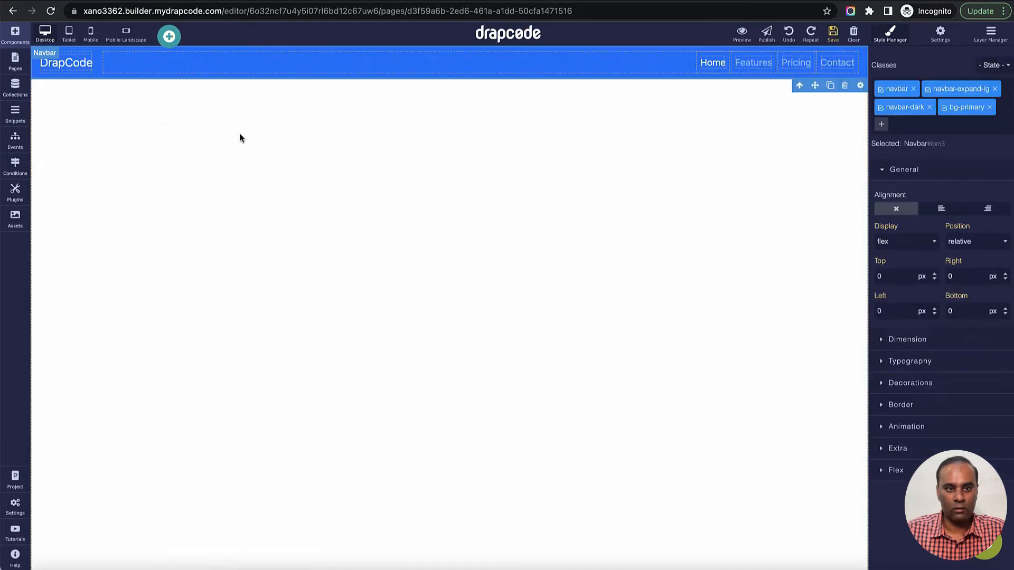
double_click(84, 67)
text(Xano)
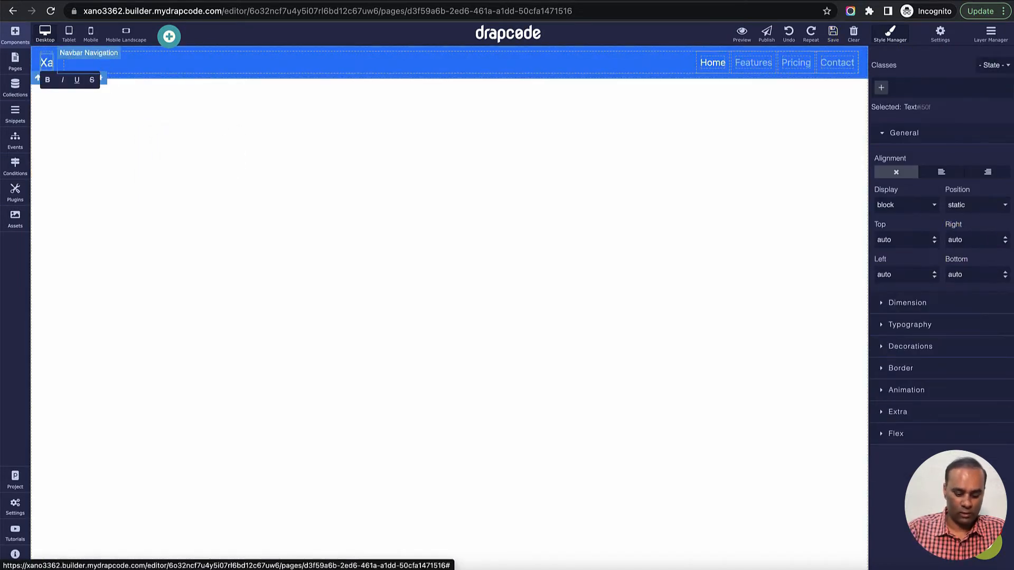
click(105, 169)
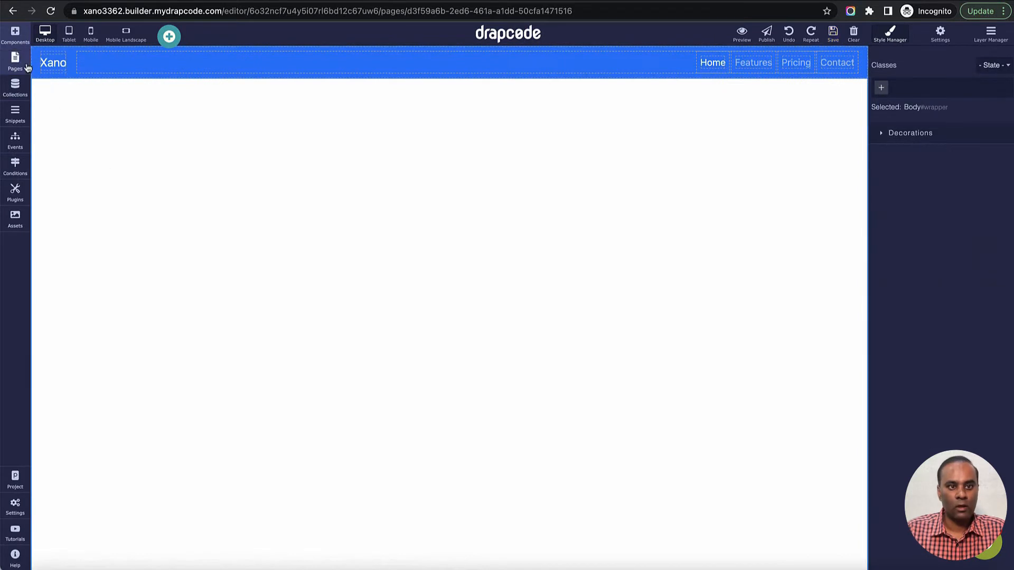
- Add a Sections component below the navbar and place a Data Table inside it
click(15, 33)
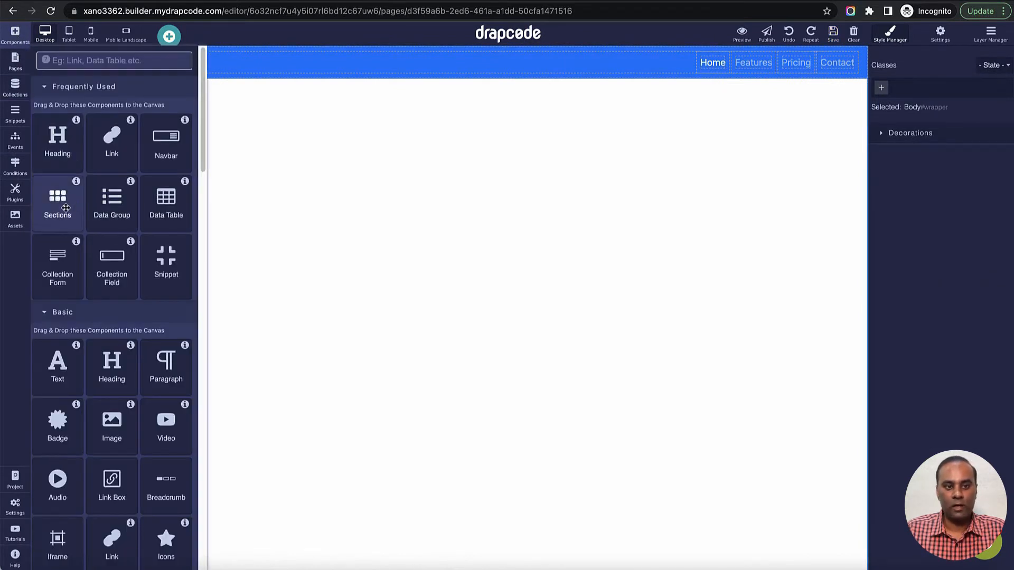
drag(72, 210, 197, 240)
click(136, 139)
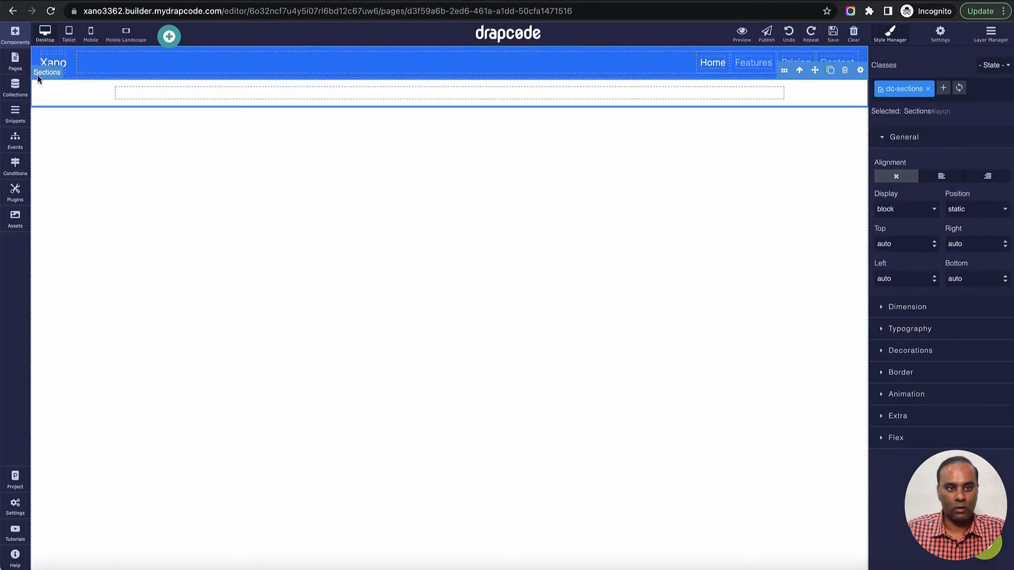
click(15, 32)
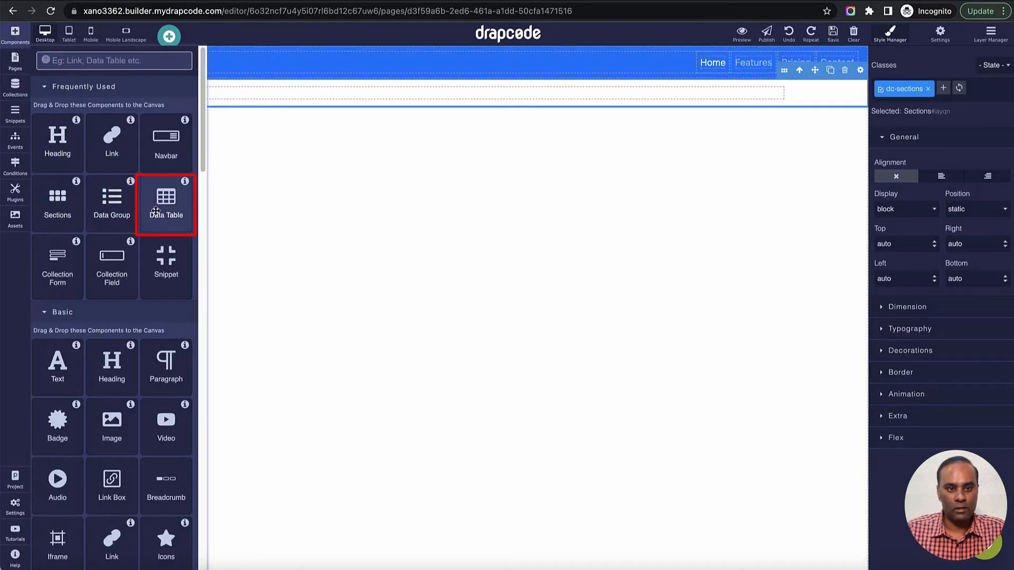
drag(165, 206, 378, 92)
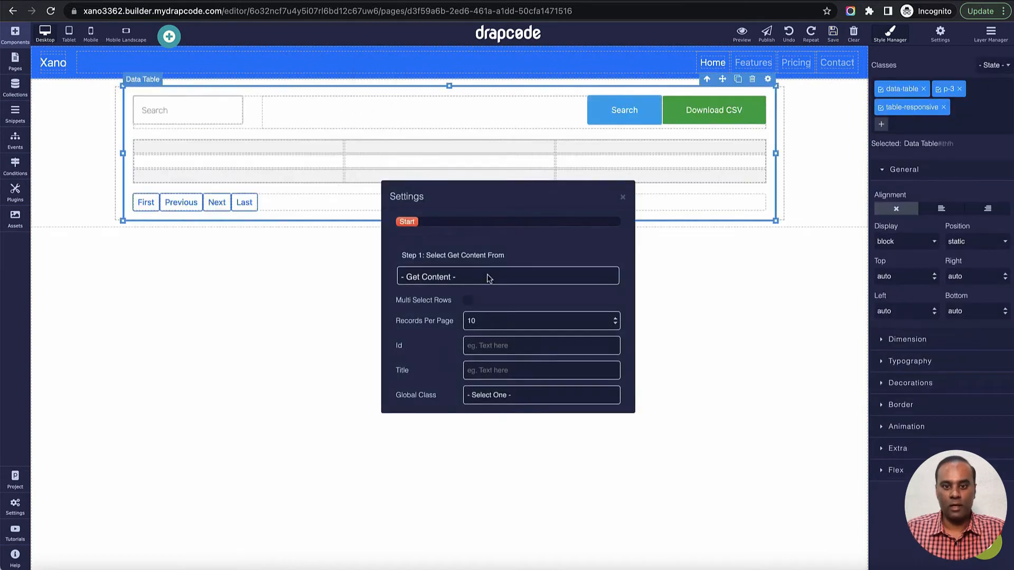
- Set the Data Table to get data from an External API Response, check the selectable external APIs and close its settings
click(487, 277)
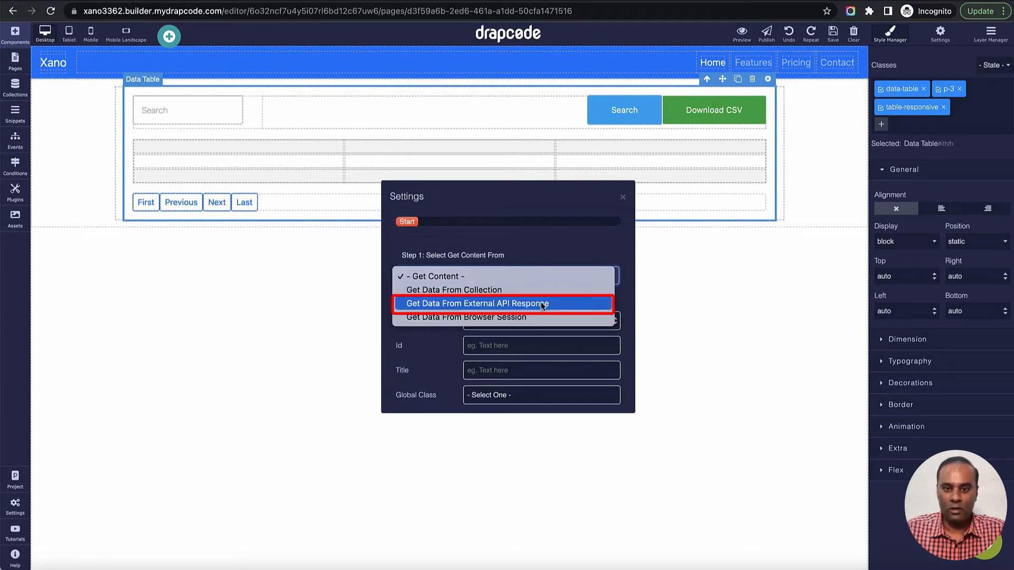
click(543, 306)
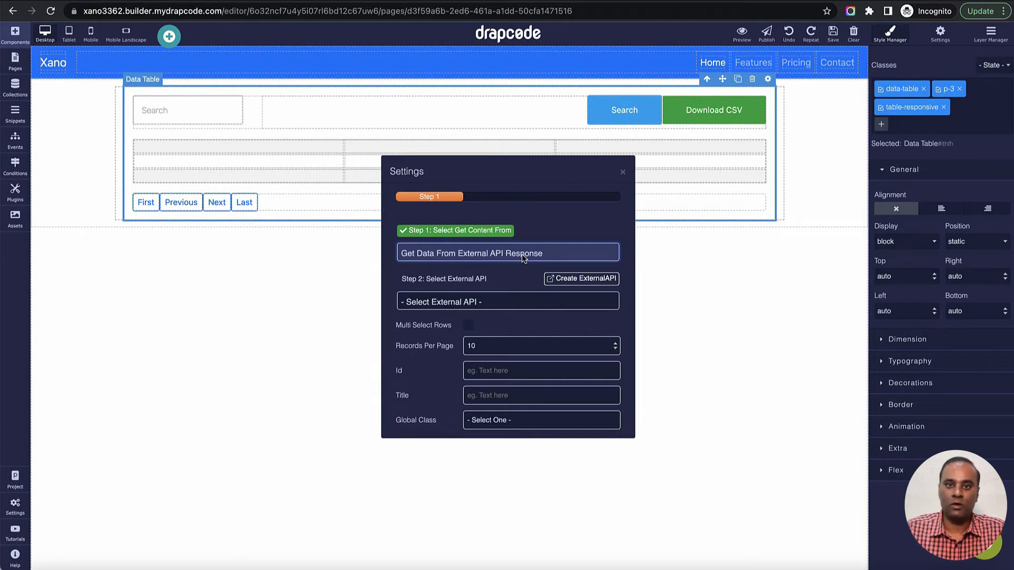
click(488, 309)
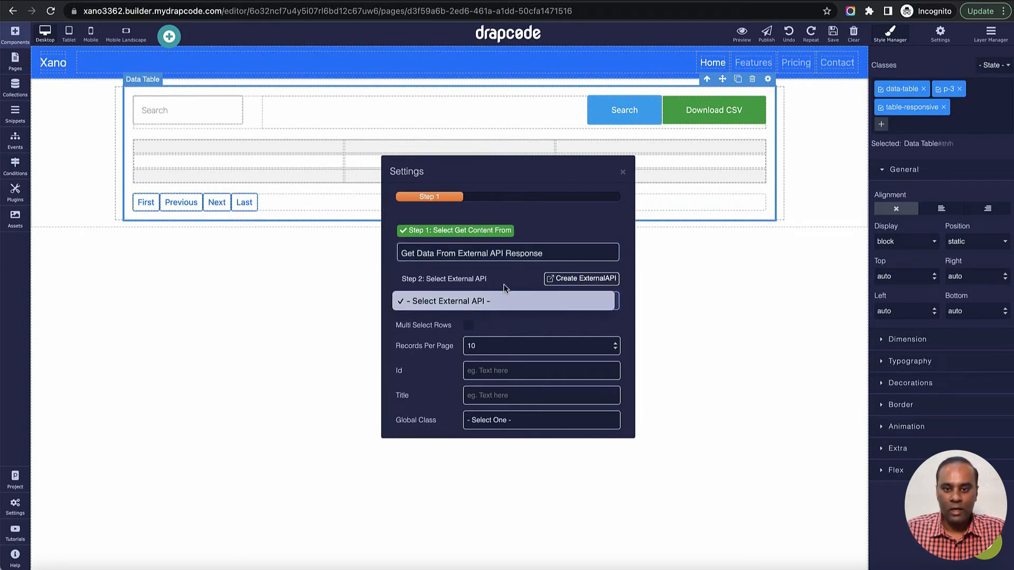
click(511, 285)
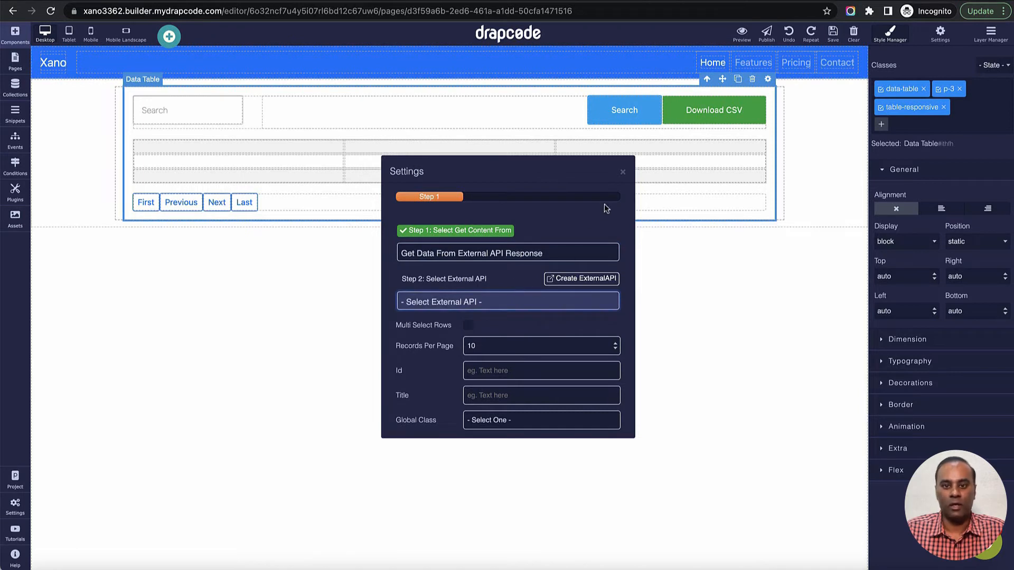
click(623, 174)
- Open the project's External APIs and start creating a new external REST API
click(11, 507)
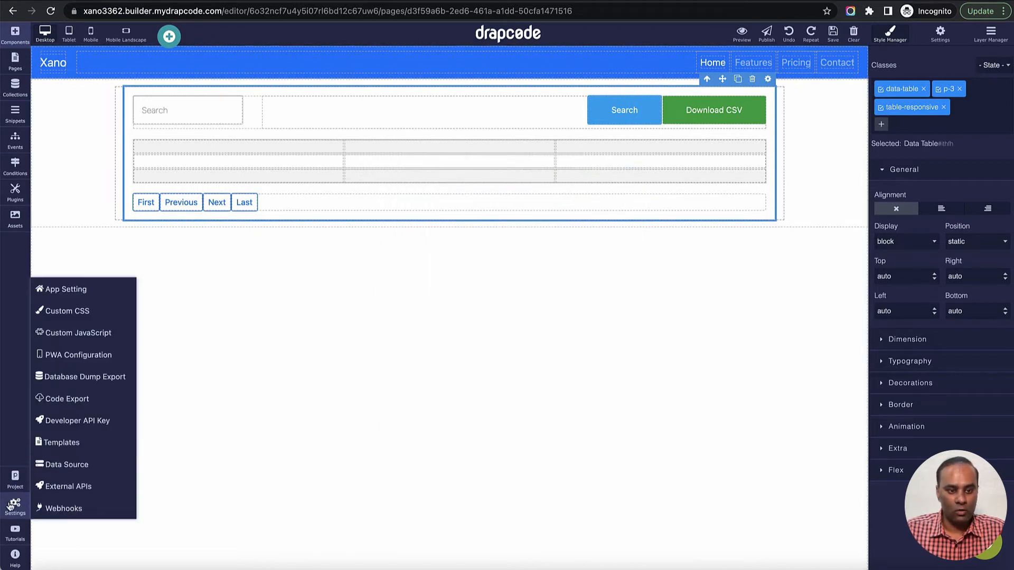
click(67, 491)
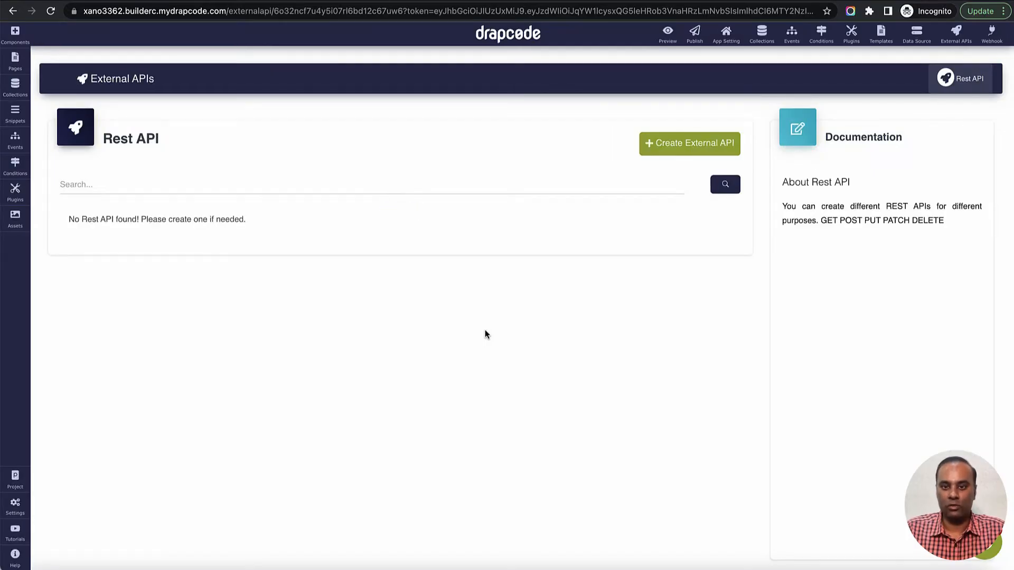
click(688, 148)
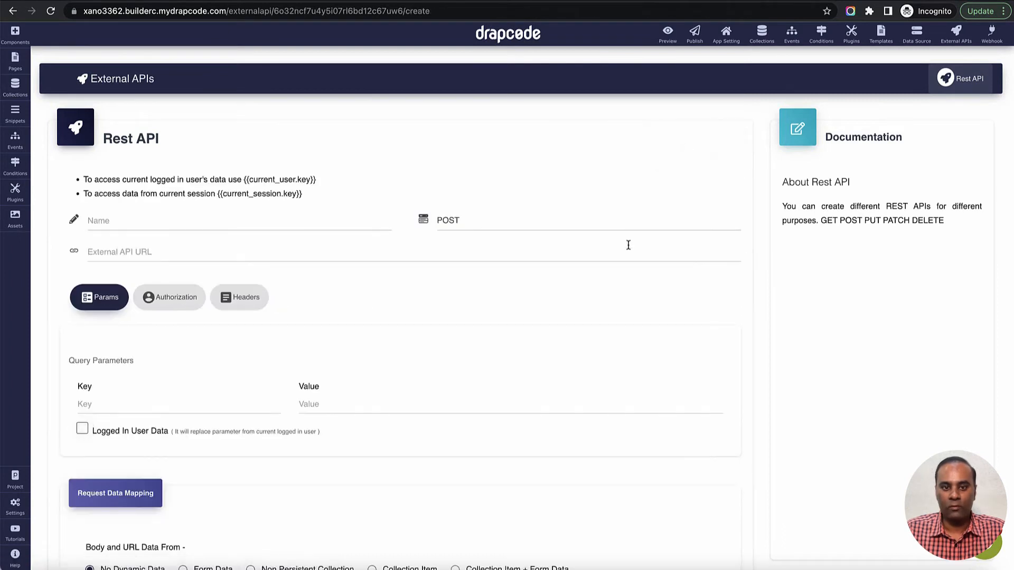
scroll(629, 245, down, 2)
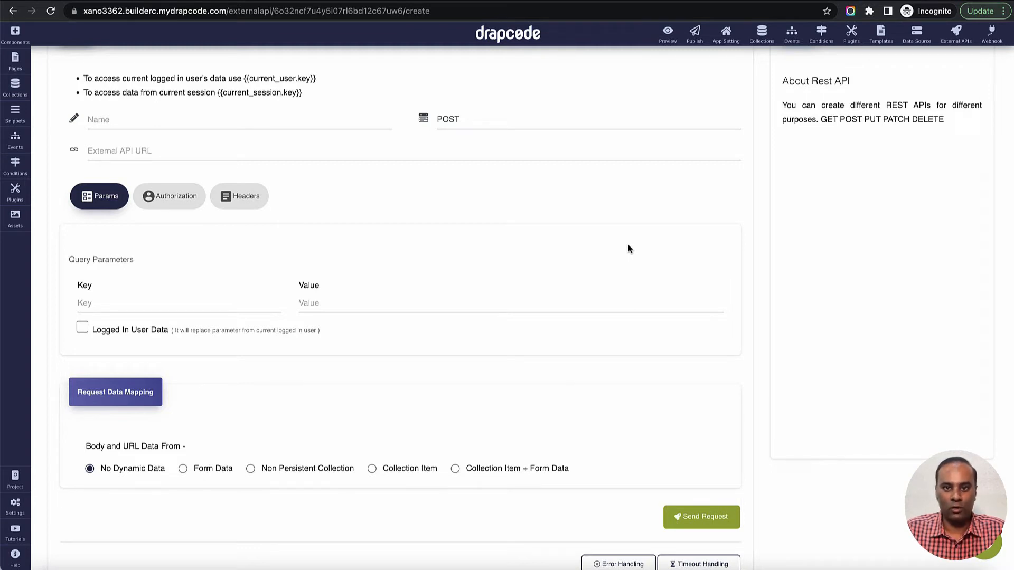
scroll(620, 249, up, 3)
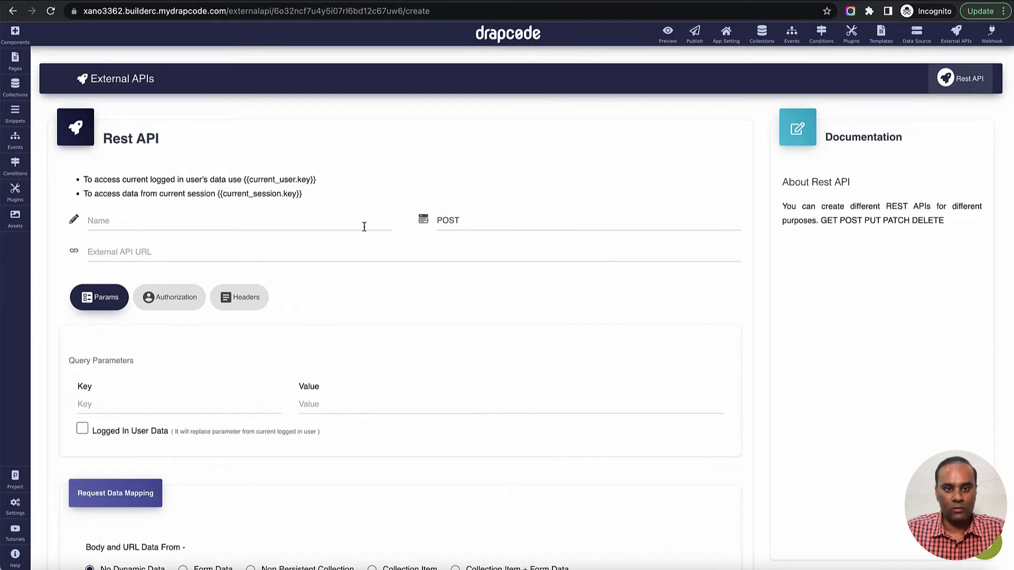
- Name the external API "Fetch Person Records from Xano" and set its request method to GET
click(364, 227)
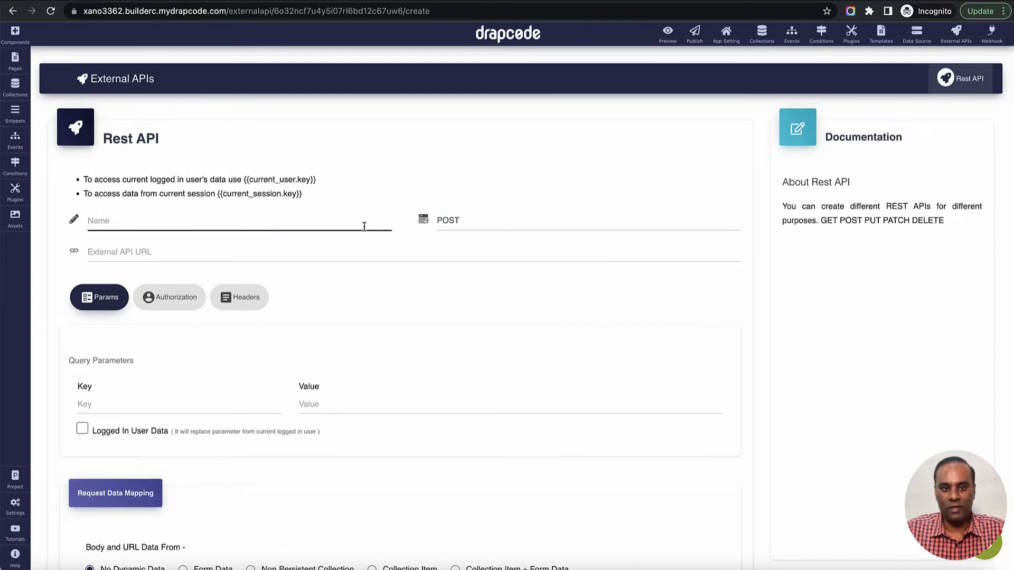
text(f)
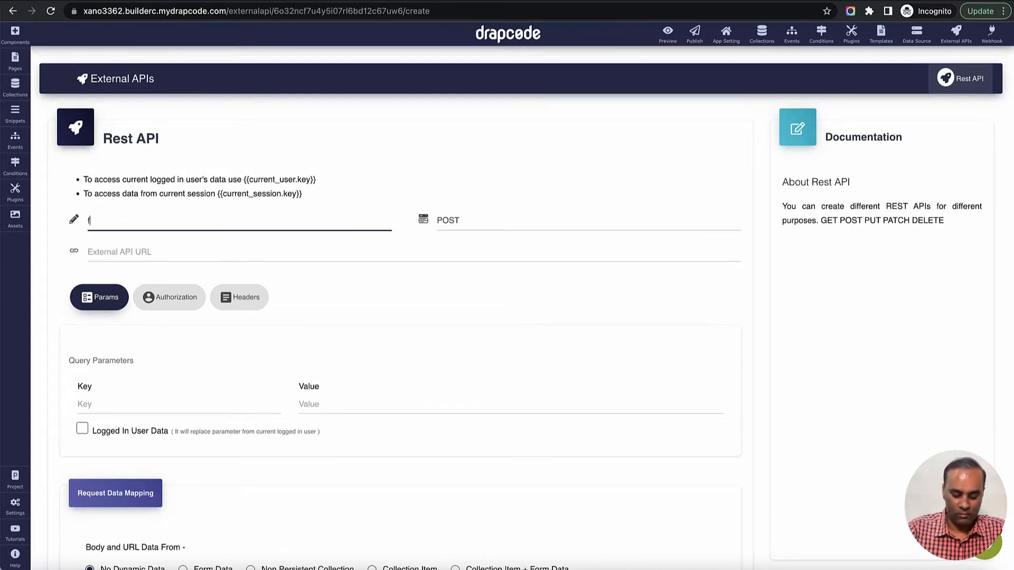
text(etch Per)
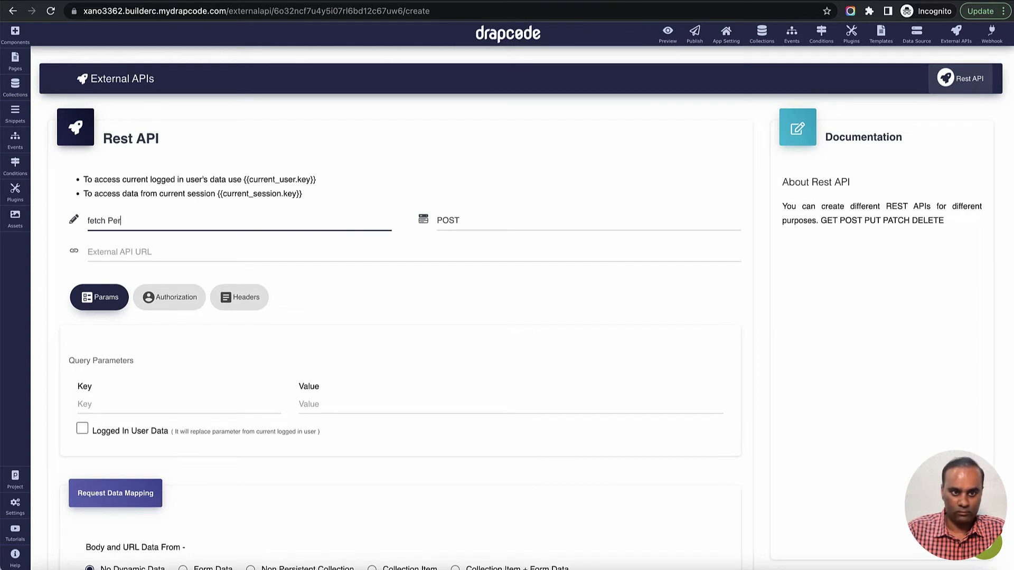
text(do)
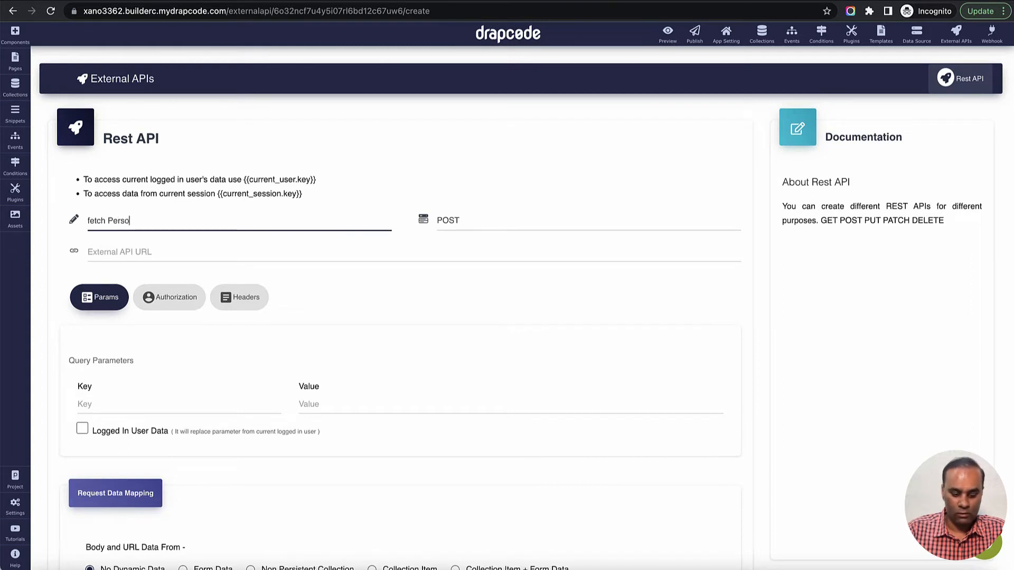
text(n Records)
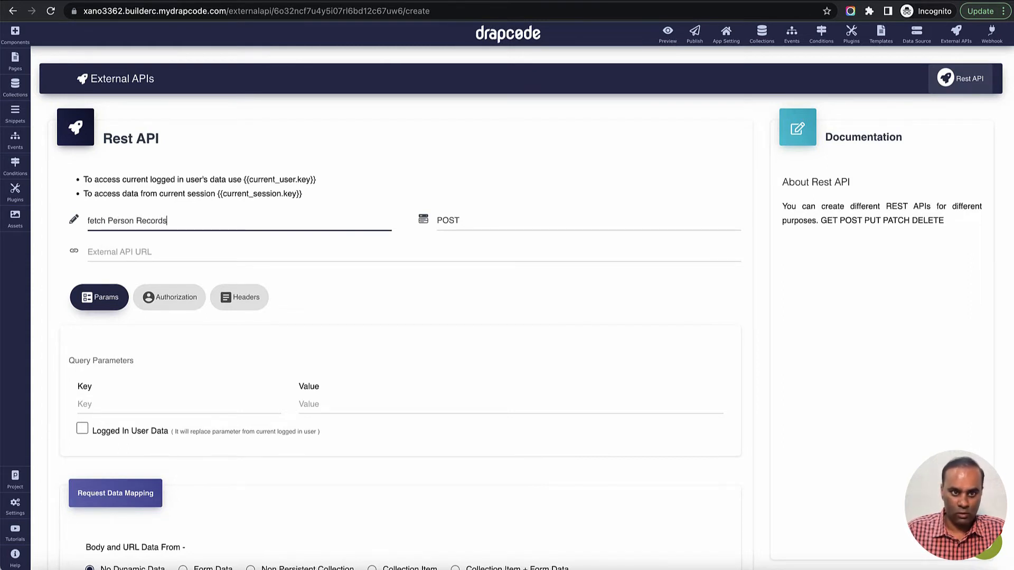
key(Delete)
text(F)
key(End)
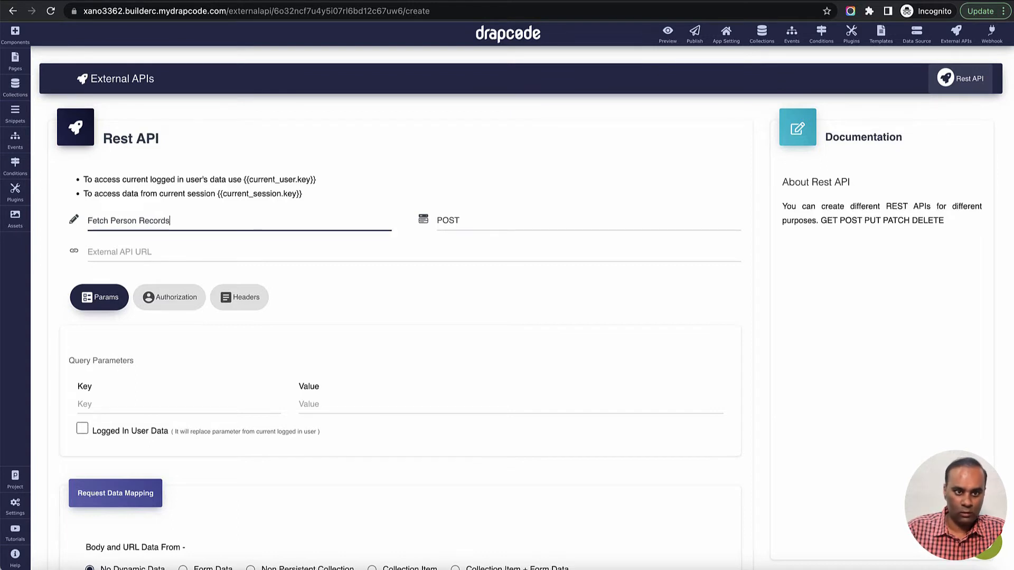
text(from Xano)
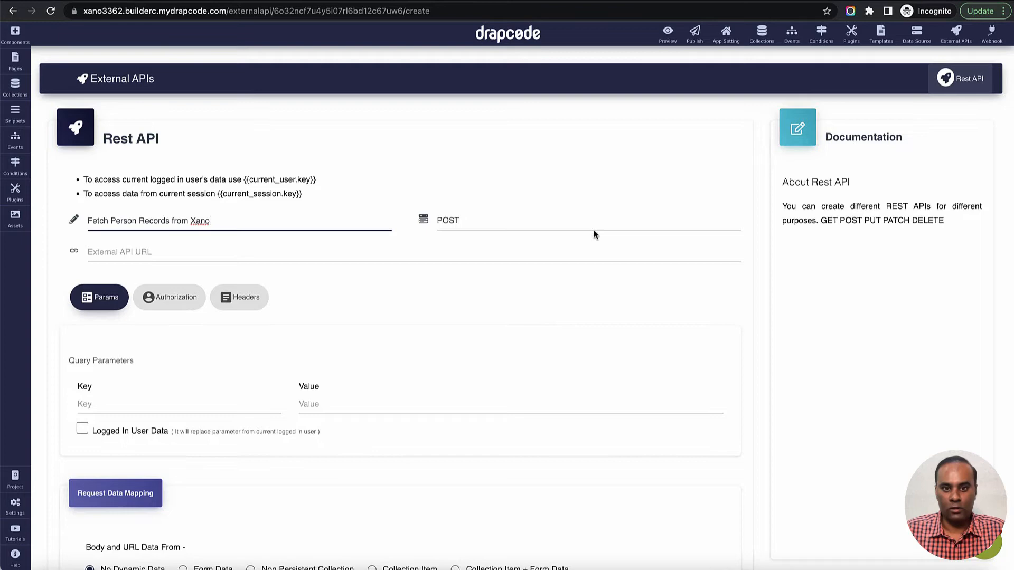
click(523, 221)
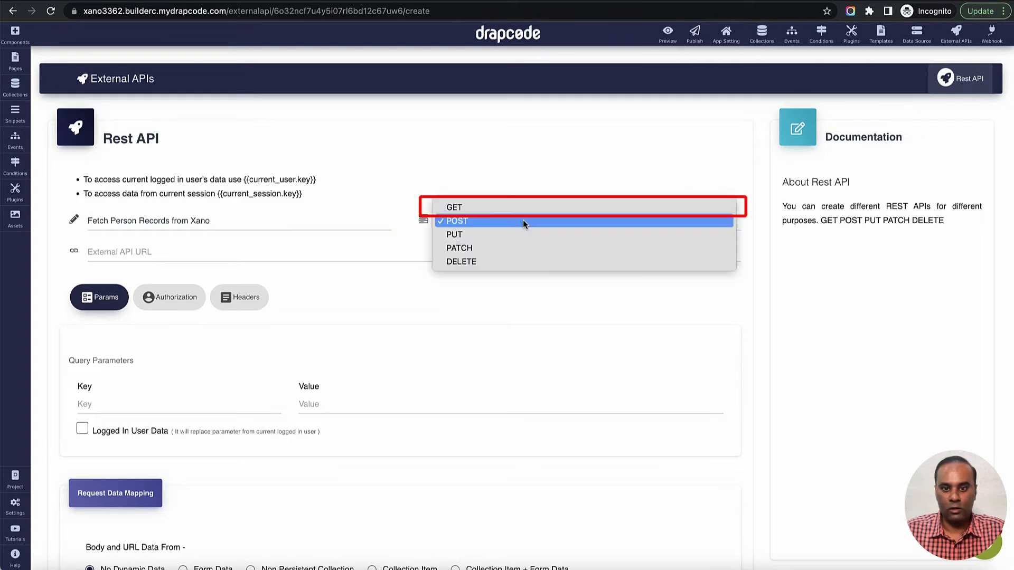
click(520, 208)
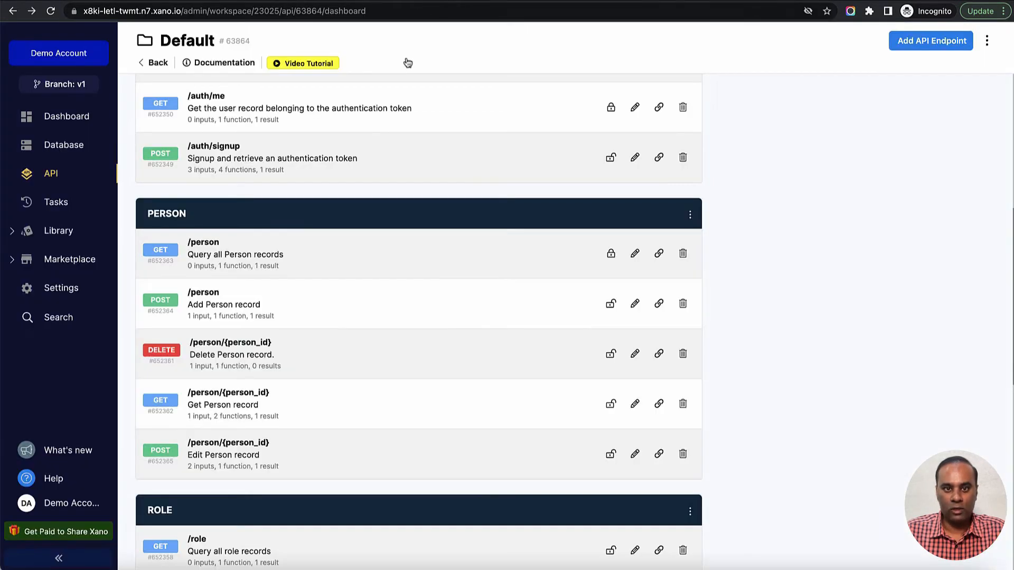
- Switch to Xano, copy the GET /person endpoint URL, and enter it as the External API URL in DrapCode
scroll(398, 161, up, 1)
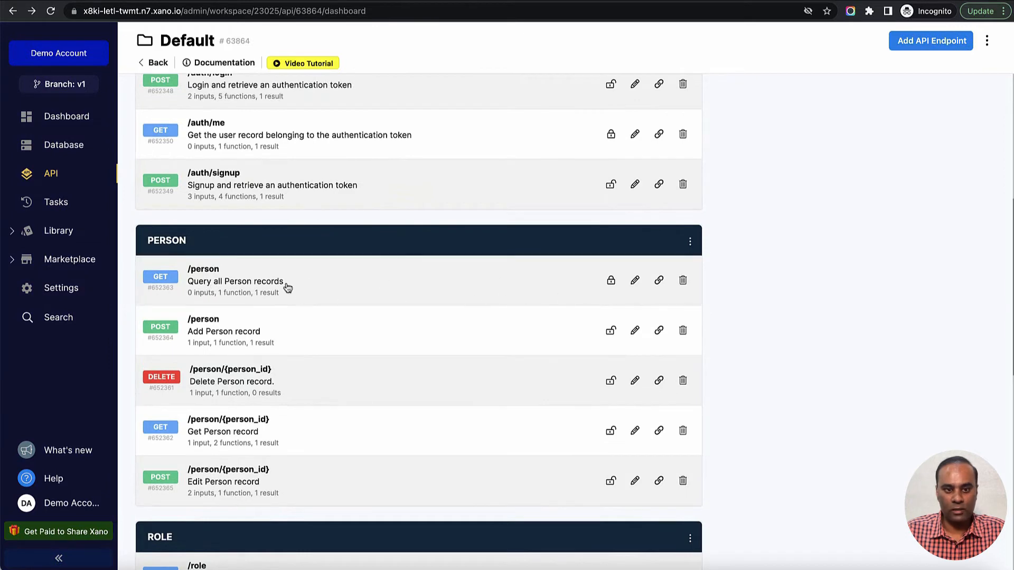
click(659, 285)
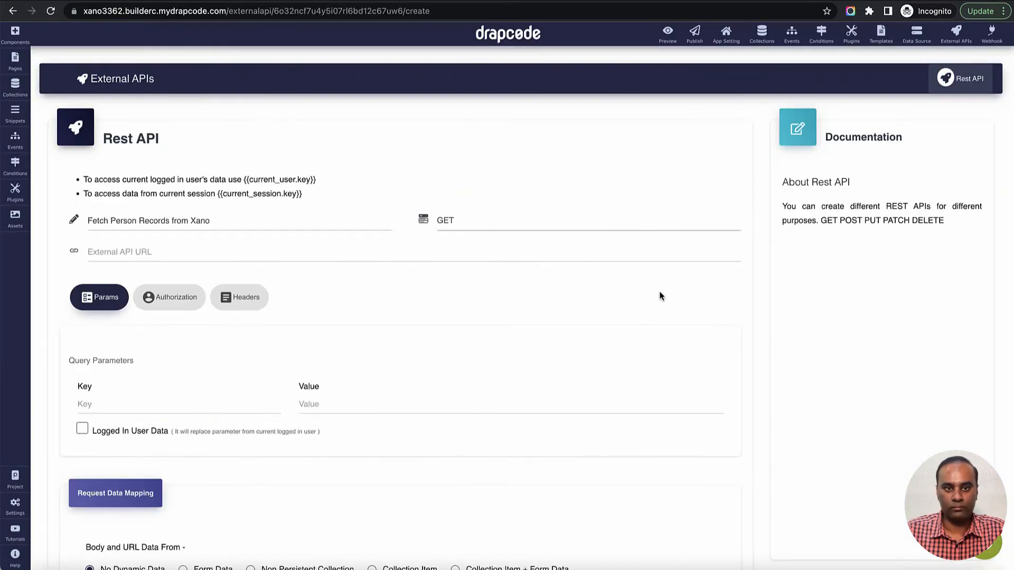
click(240, 258)
key(ctrl+v)
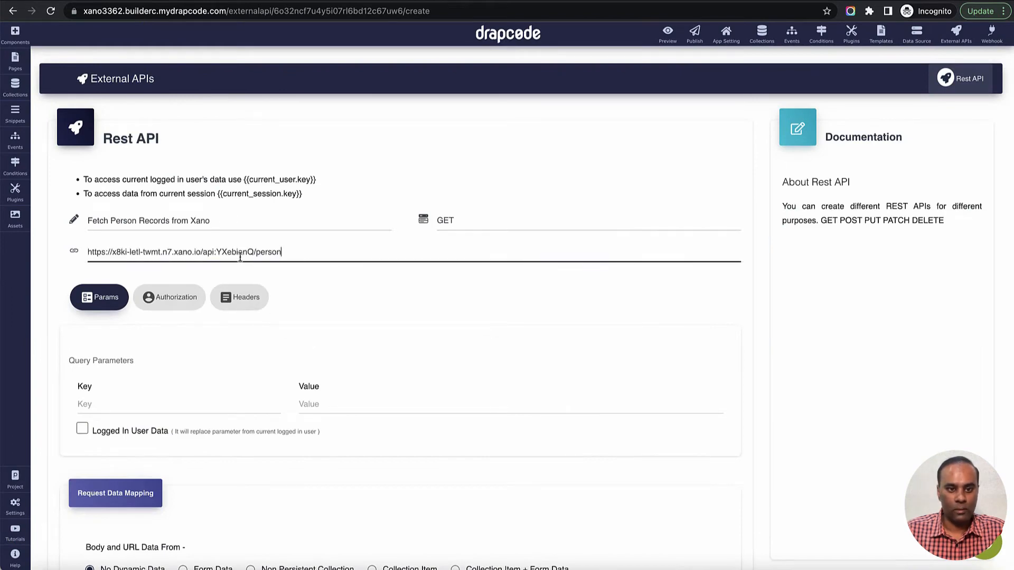
- Send a test request without any headers and examine the response
scroll(347, 313, down, 5)
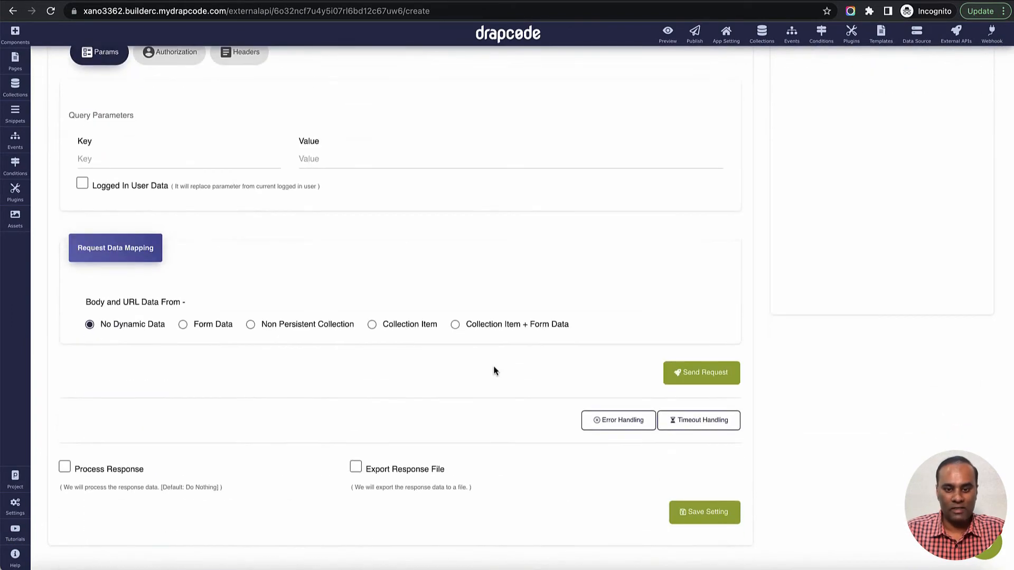
click(703, 379)
scroll(704, 380, down, 1)
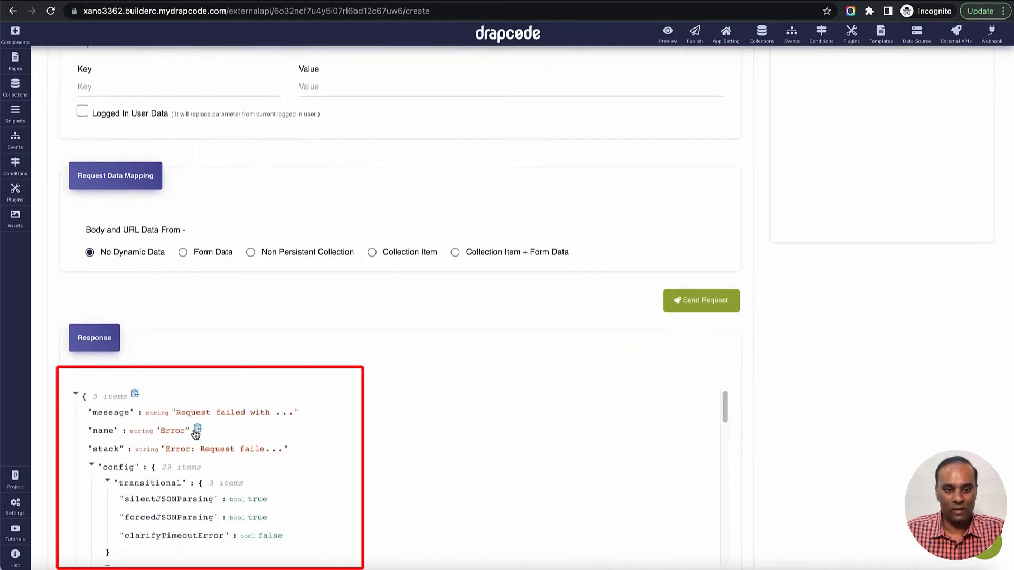
scroll(336, 321, up, 2)
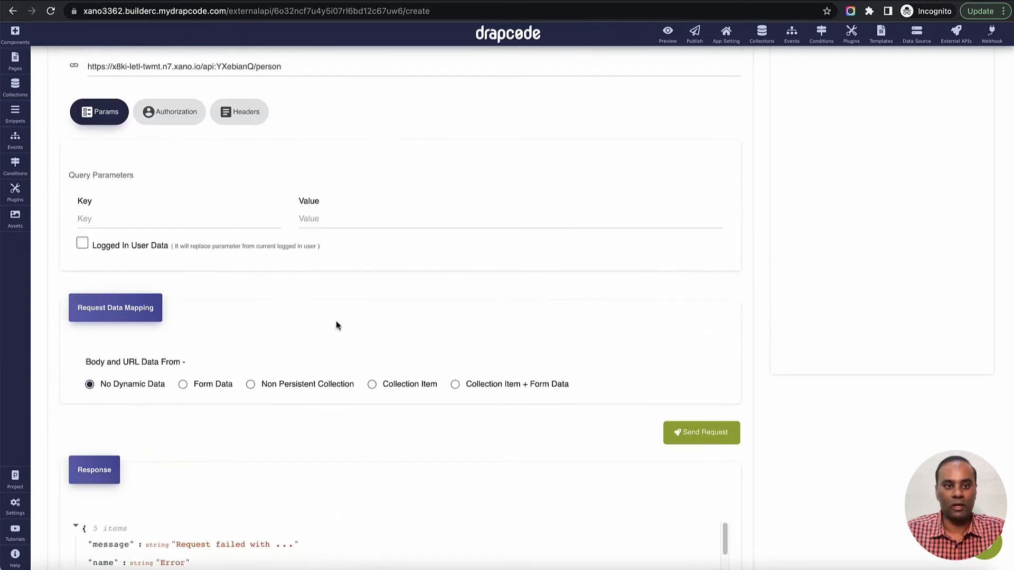
scroll(324, 222, up, 1)
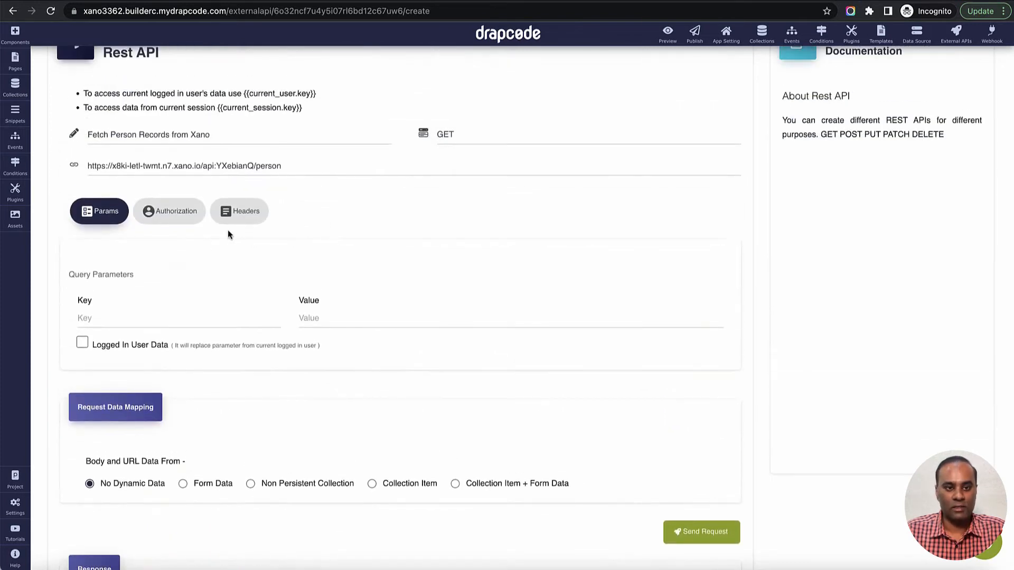
- Add a request header with the key Authorization to the external API
click(240, 212)
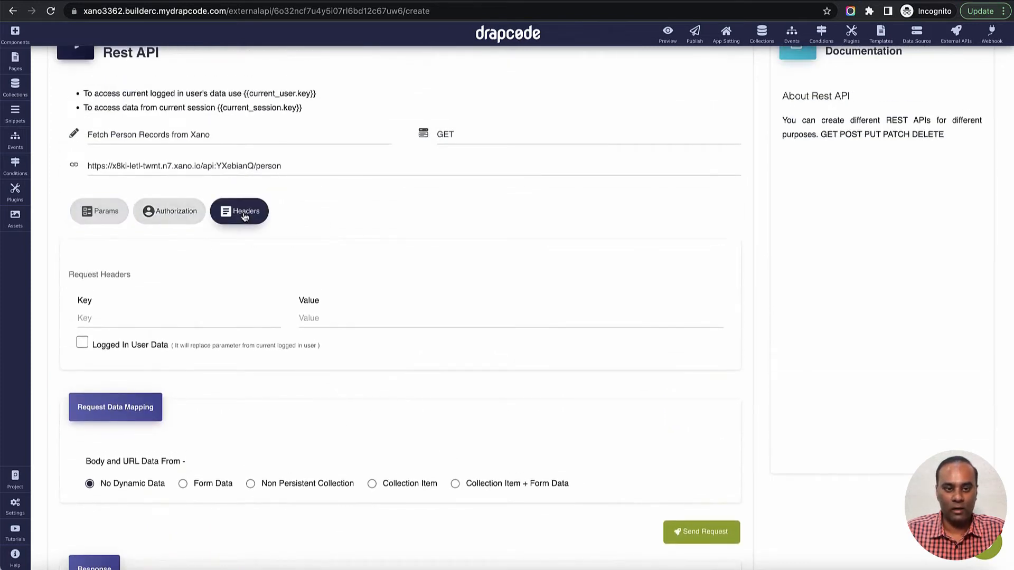
click(183, 316)
text(A)
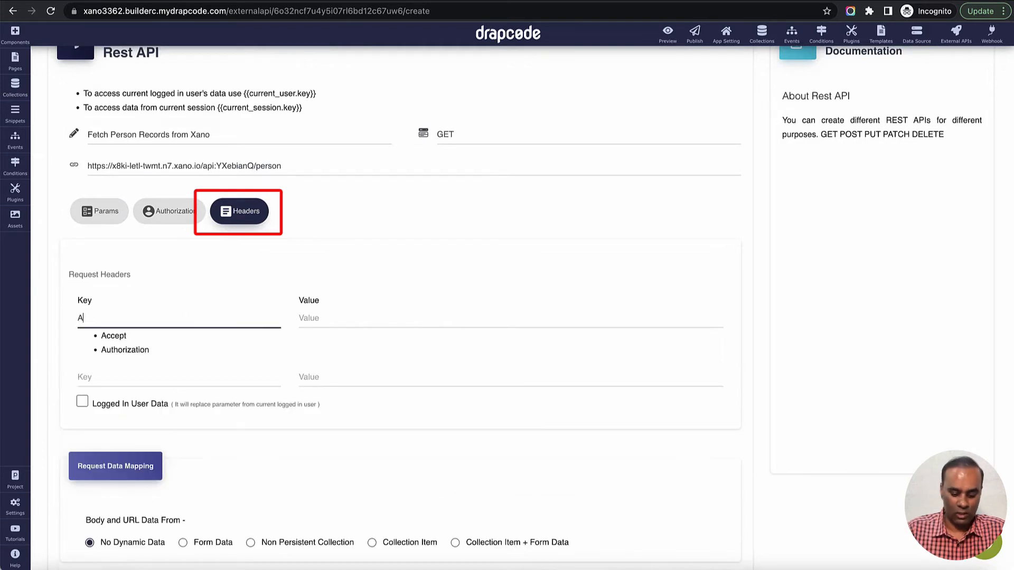
text(uthi)
key(BackSpace)
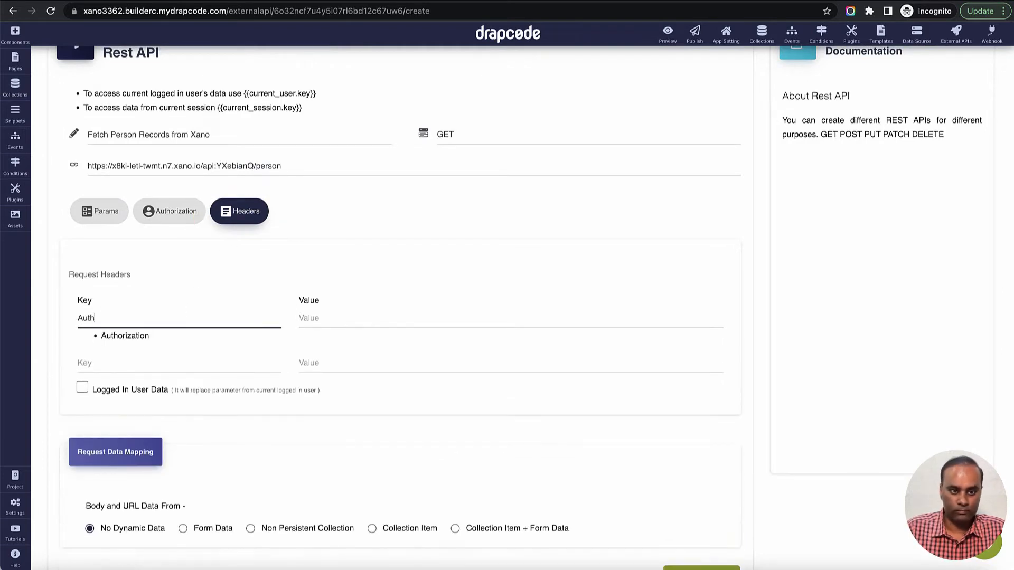
click(181, 335)
- Set the Authorization header's value to Bearer followed by the auth token from Xano's login response
click(340, 325)
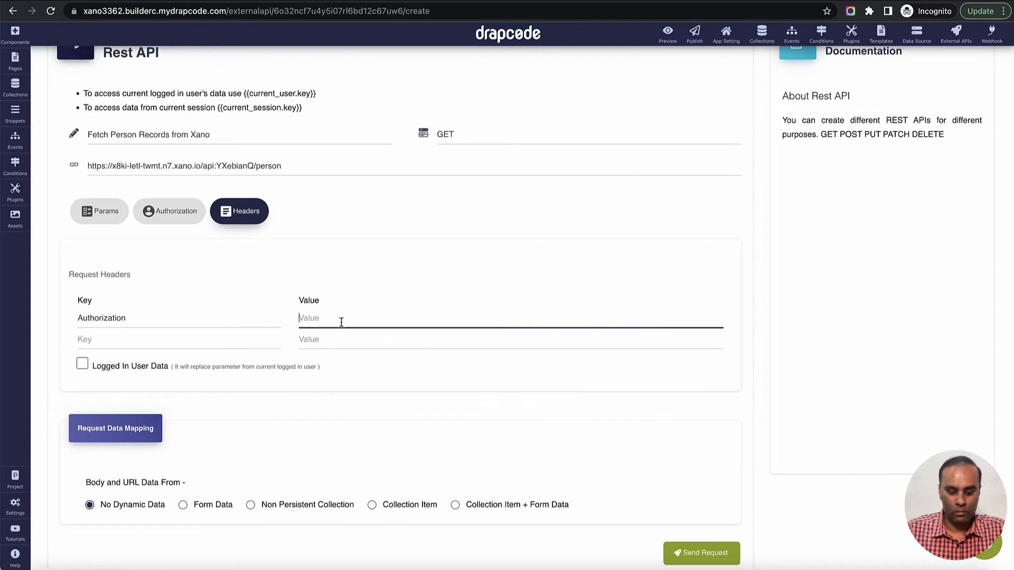
text(Bearer)
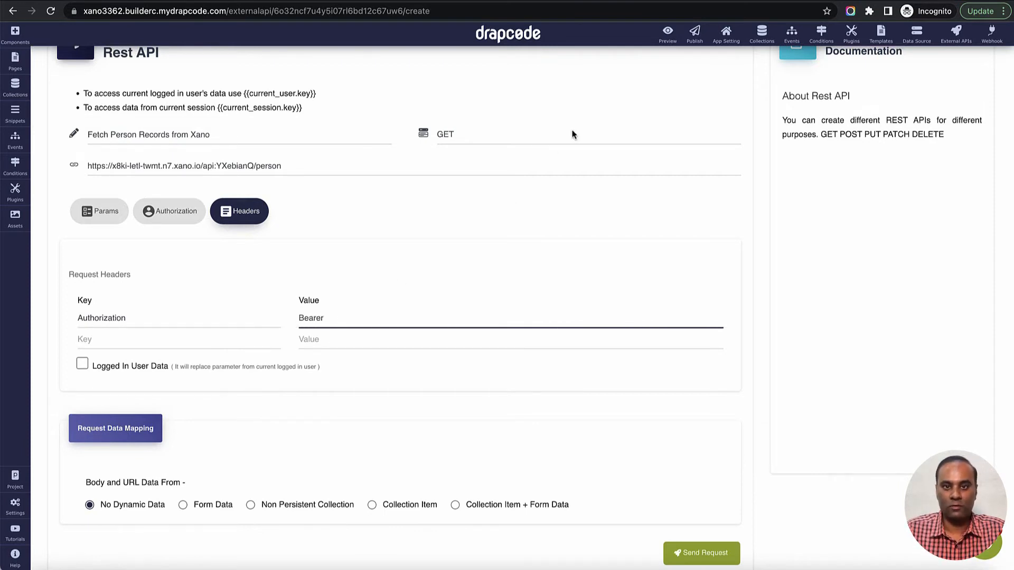
click(502, 1)
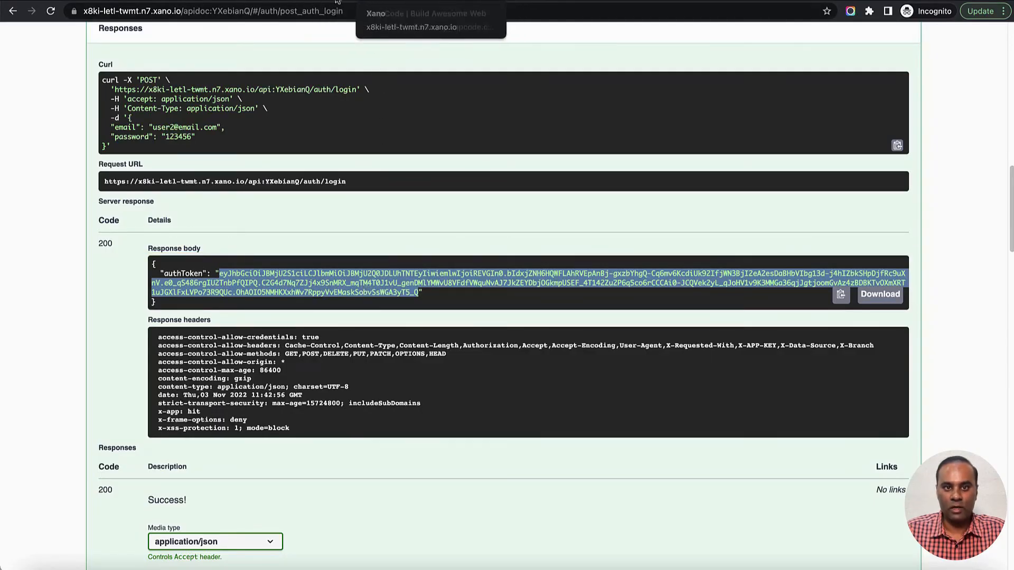
click(370, 1)
key(super+v)
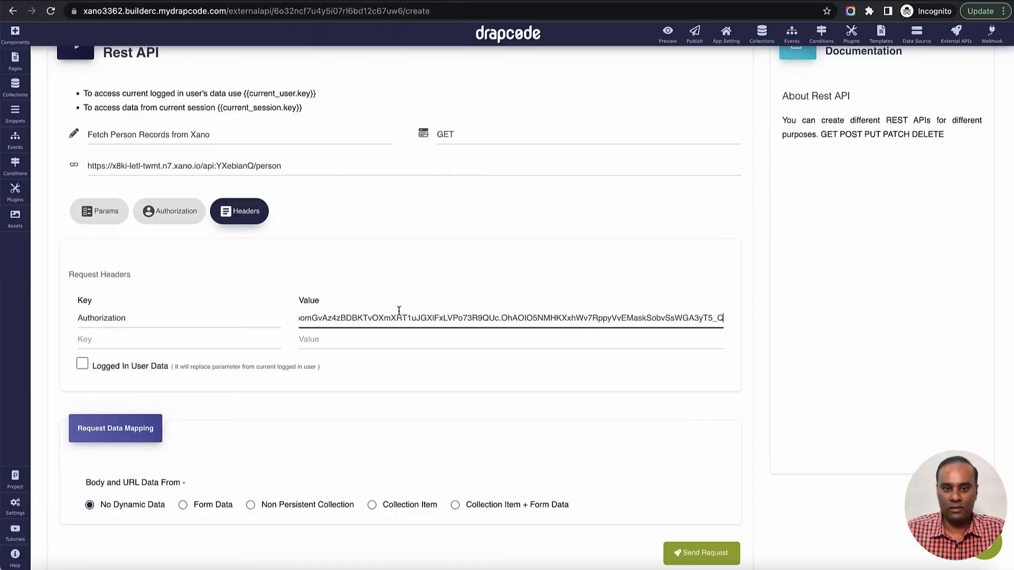
- Send the request with the Authorization header and collapse each returned person record in the response
scroll(399, 311, down, 3)
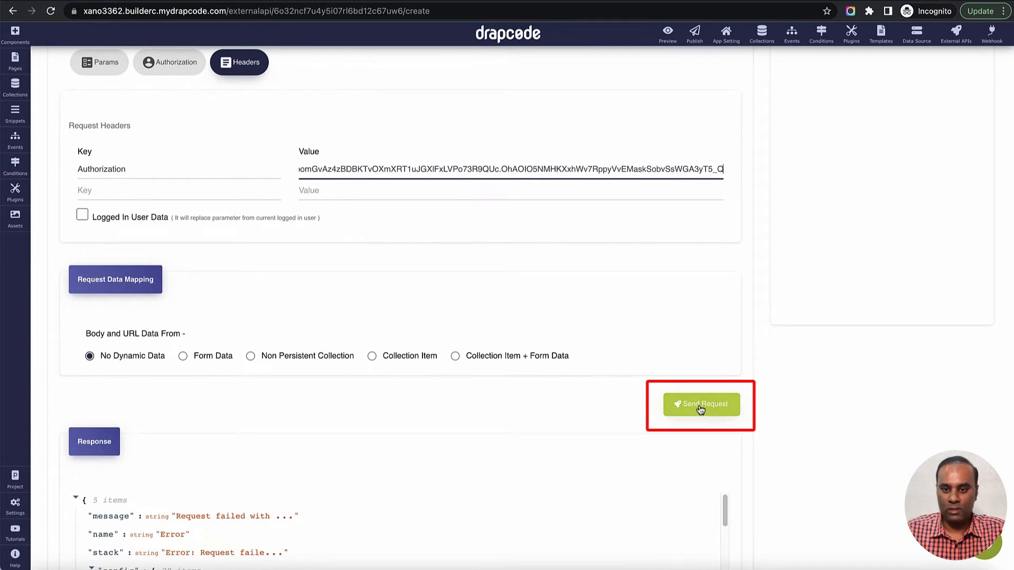
click(700, 410)
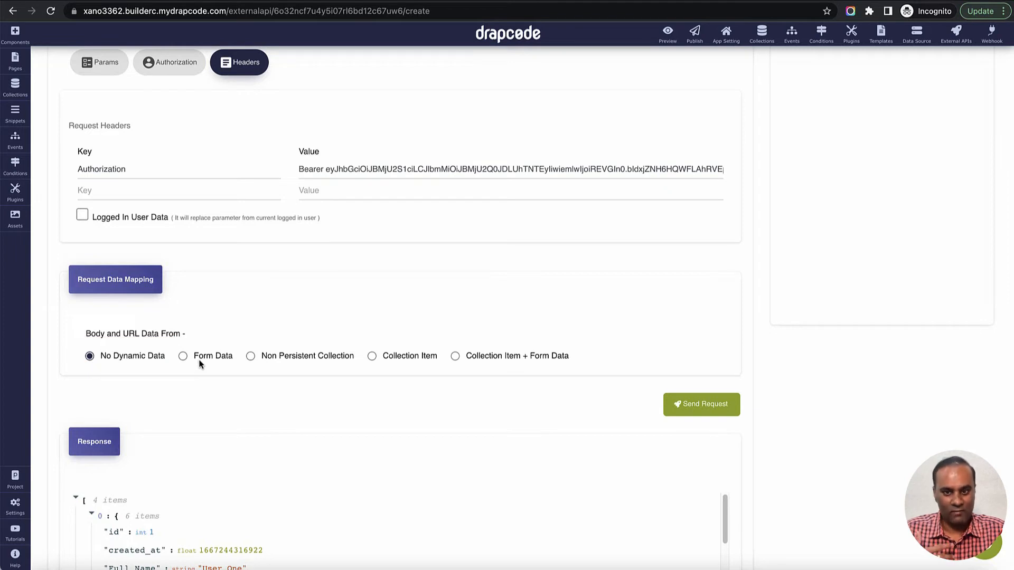
scroll(580, 309, down, 5)
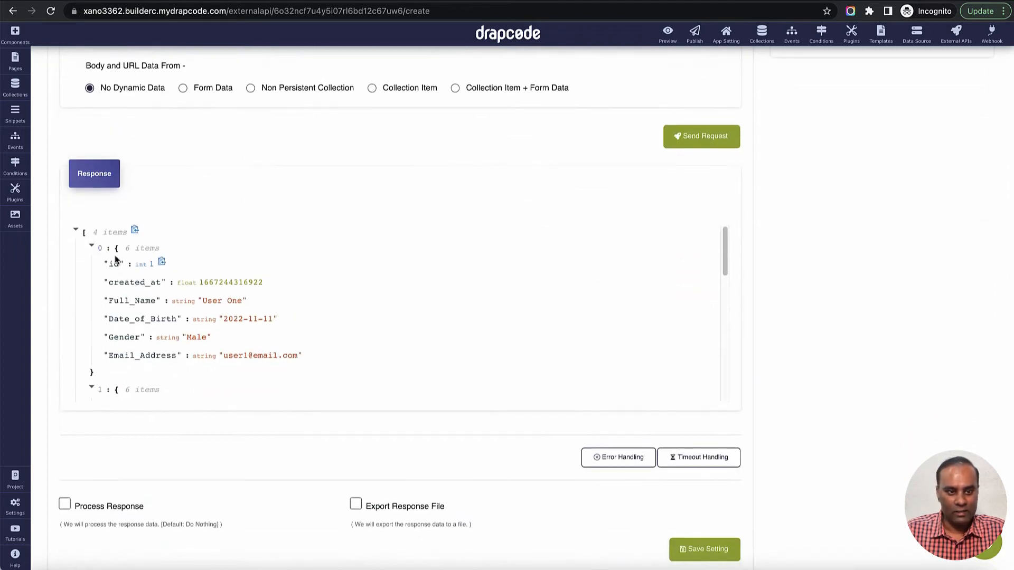
click(92, 247)
click(91, 265)
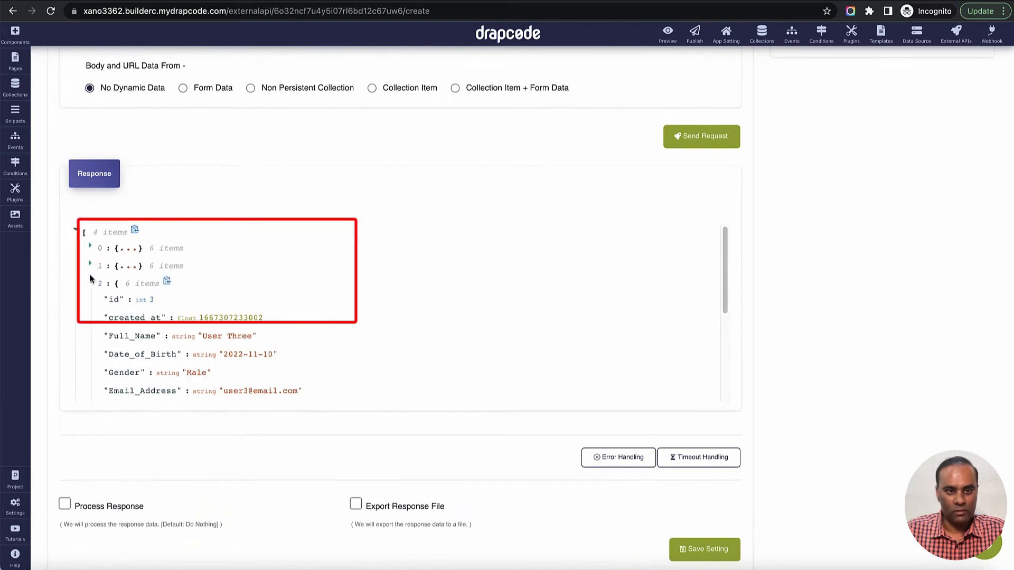
click(90, 283)
click(92, 301)
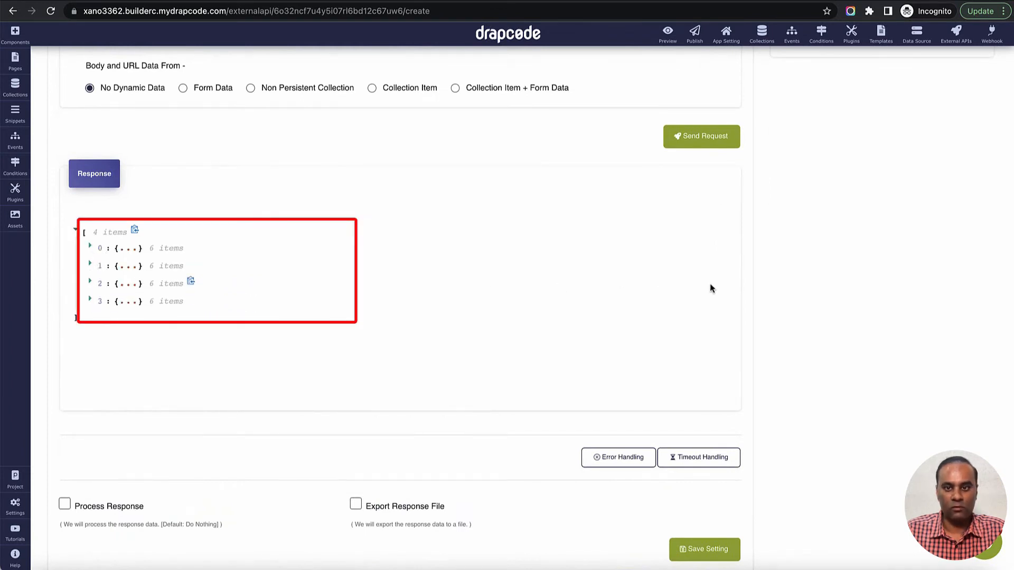
scroll(772, 280, down, 1)
scroll(805, 280, up, 12)
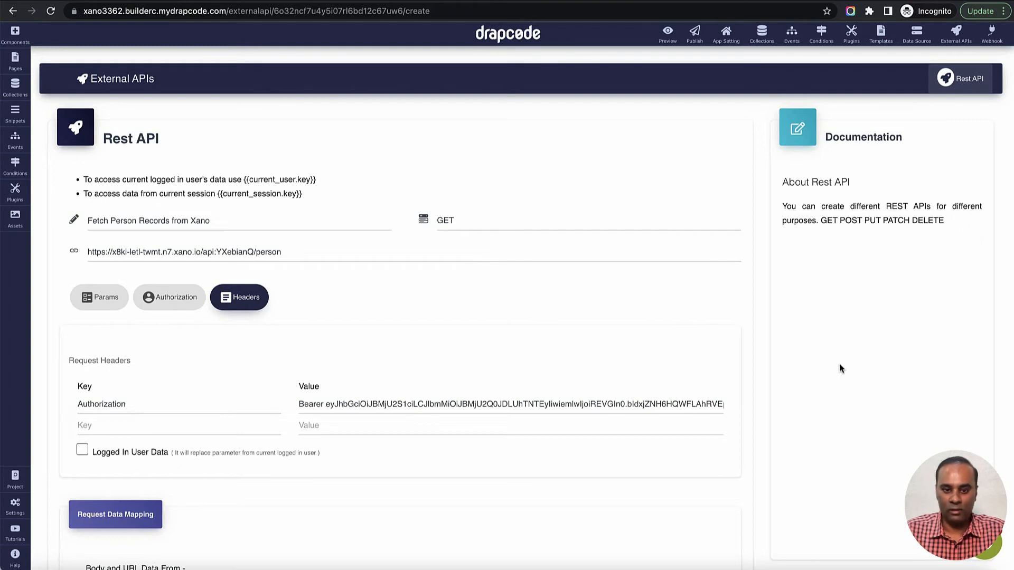
scroll(838, 364, down, 5)
scroll(744, 374, down, 3)
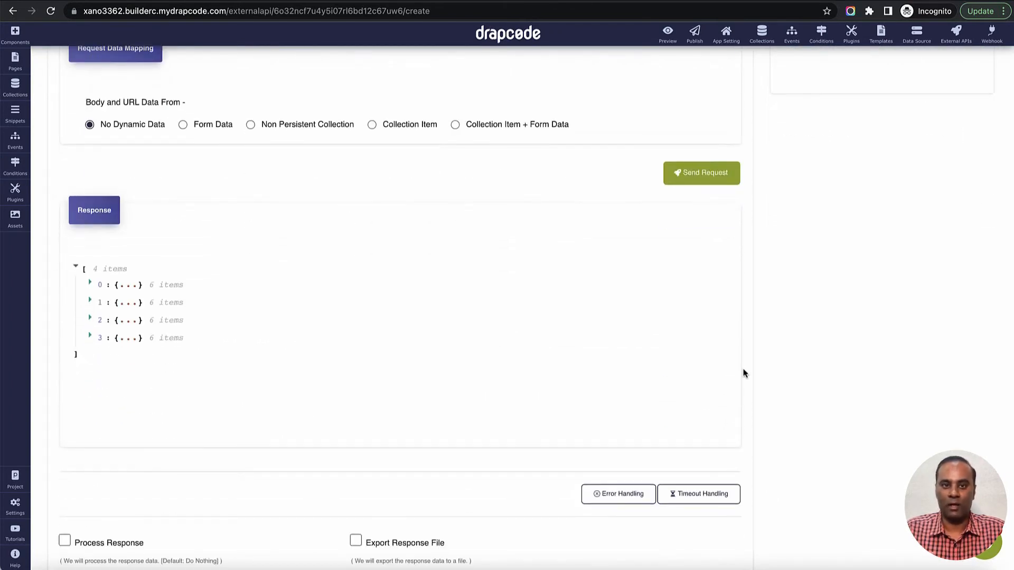
- Enable Process Response with the option Collection Mapping Without Persisting Record in Database
scroll(744, 373, down, 2)
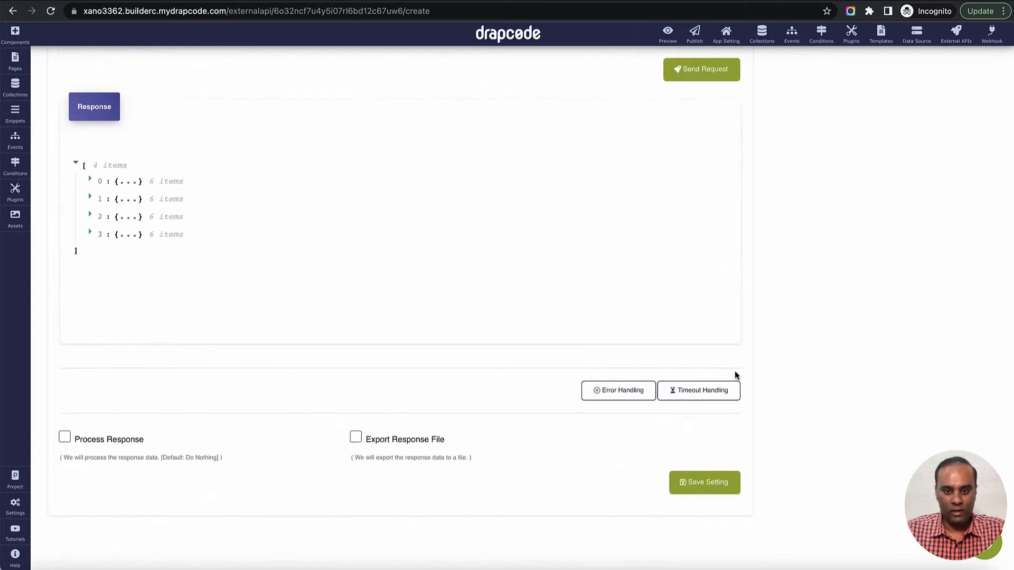
click(65, 438)
scroll(374, 385, down, 5)
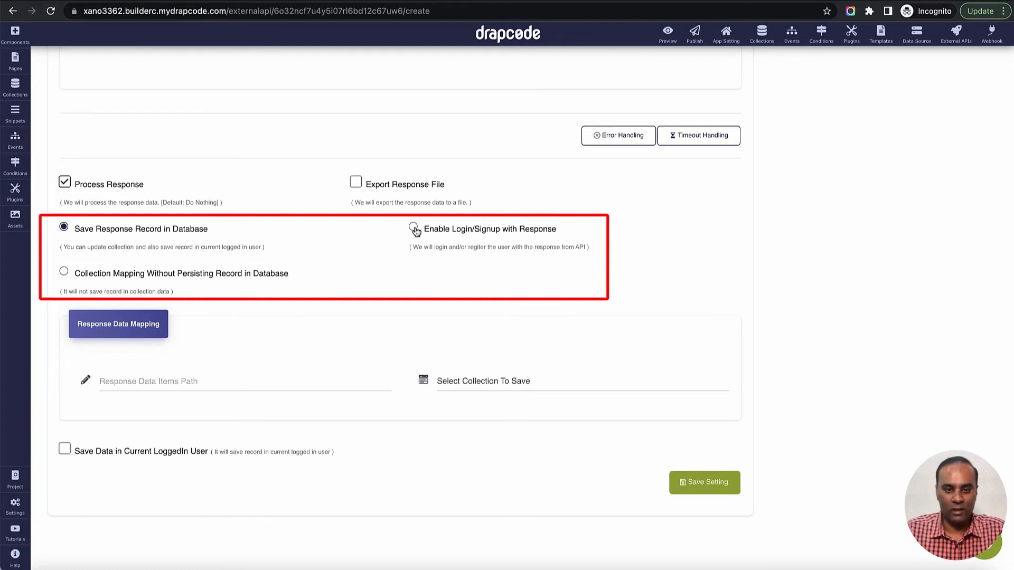
click(102, 275)
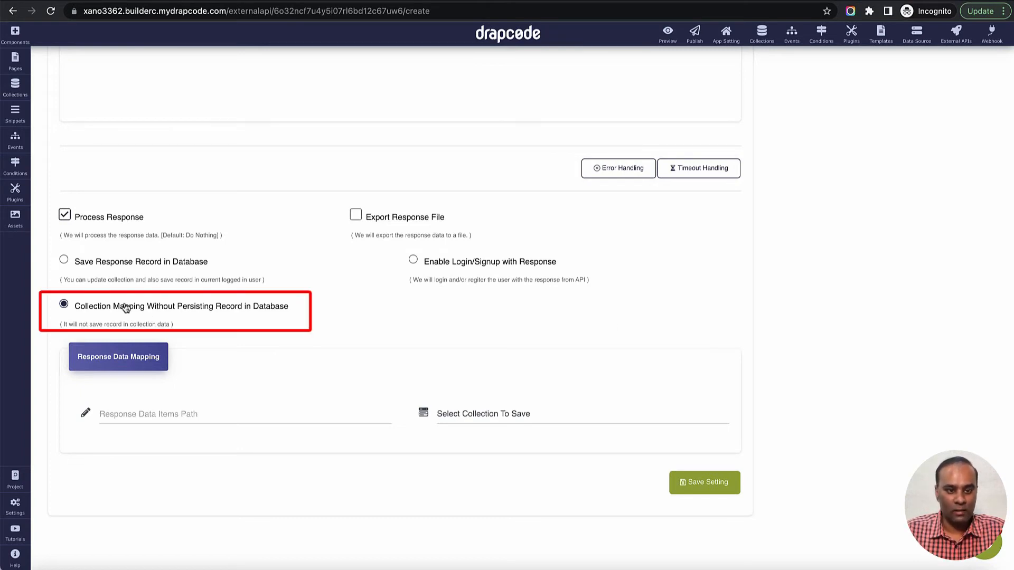
- Leave the response data items path empty and select Person as the collection for the response data mapping
click(288, 410)
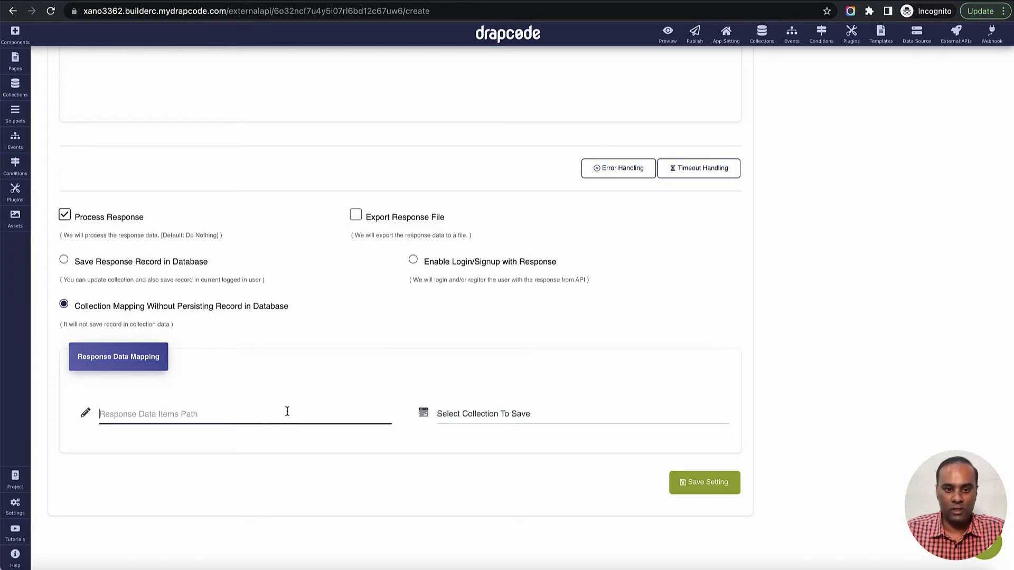
scroll(287, 412, up, 5)
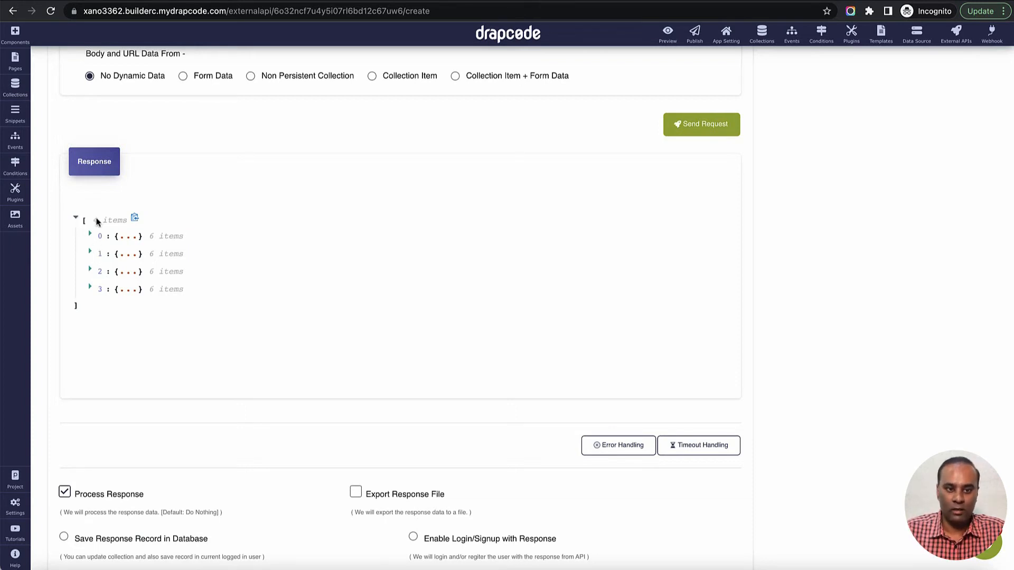
scroll(330, 294, down, 5)
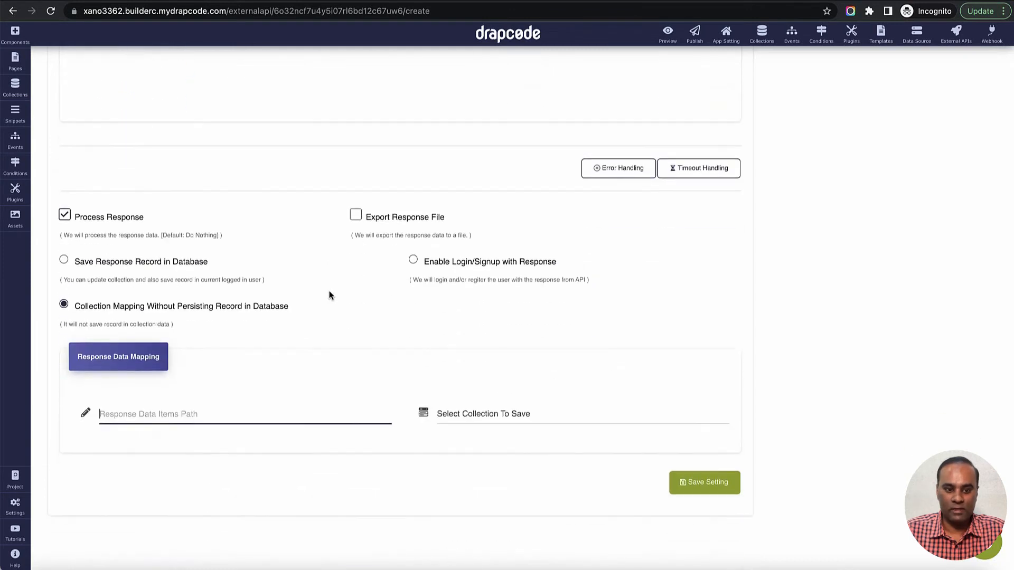
click(515, 416)
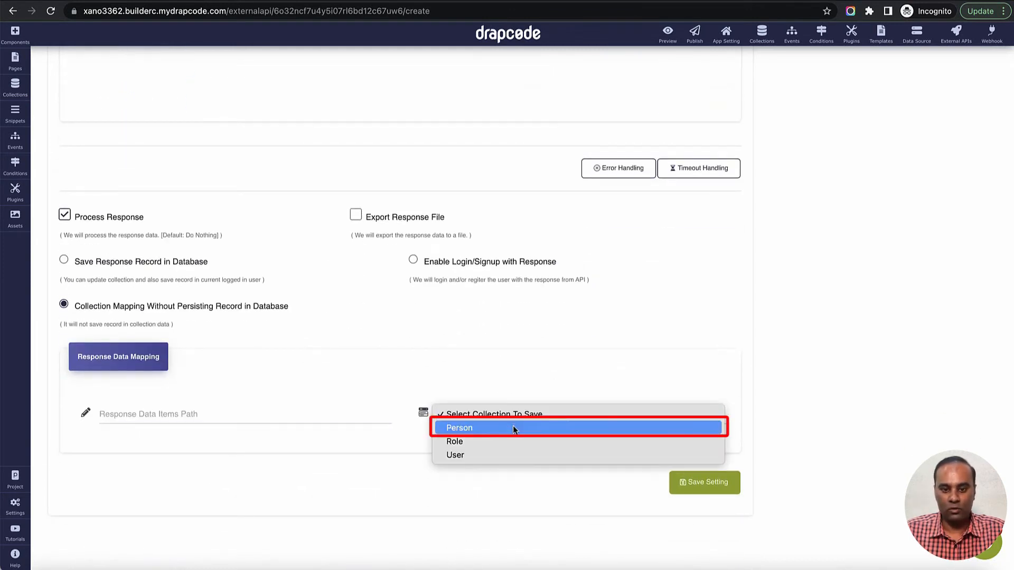
click(513, 428)
scroll(513, 429, down, 2)
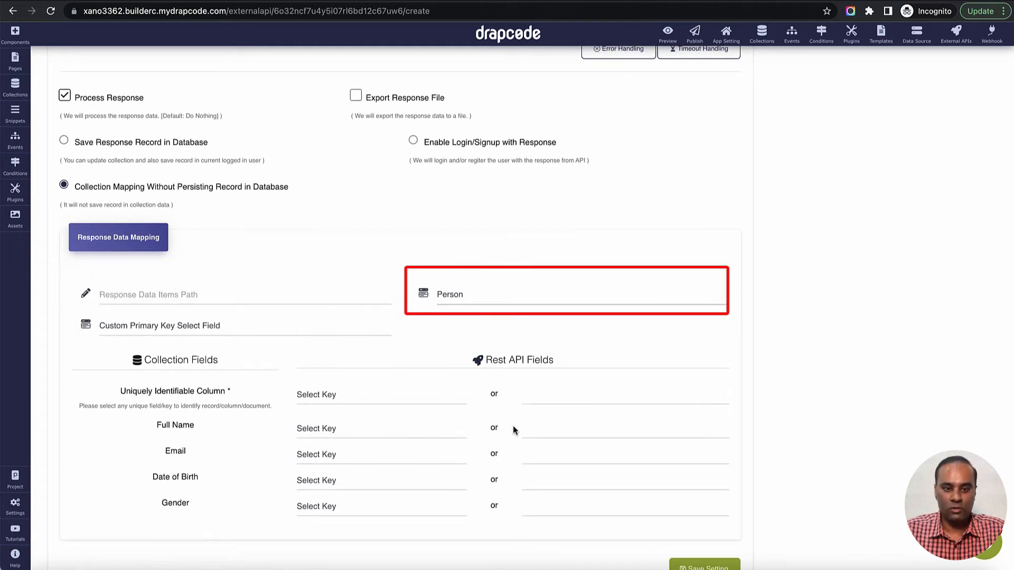
scroll(513, 425, down, 2)
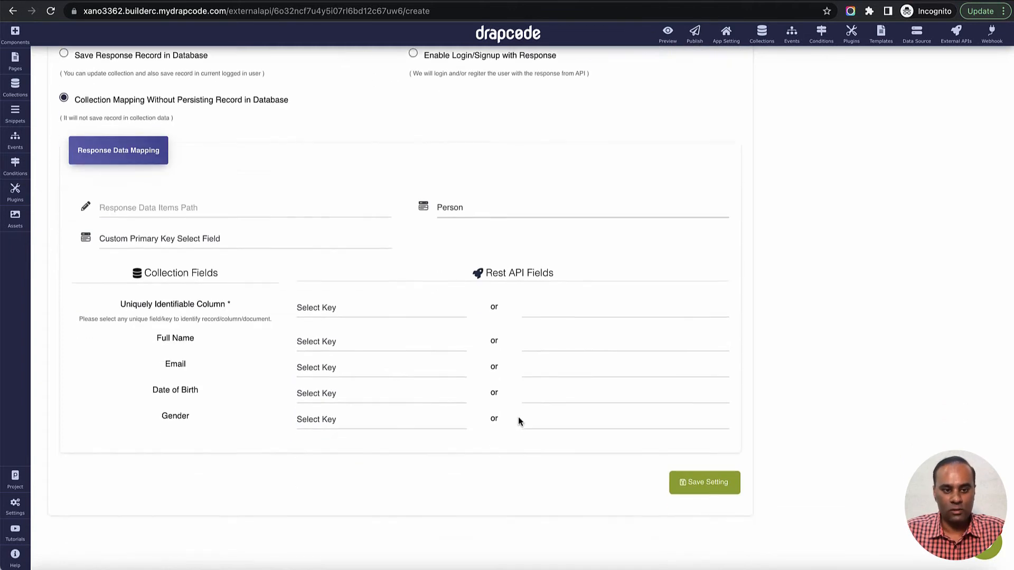
click(263, 246)
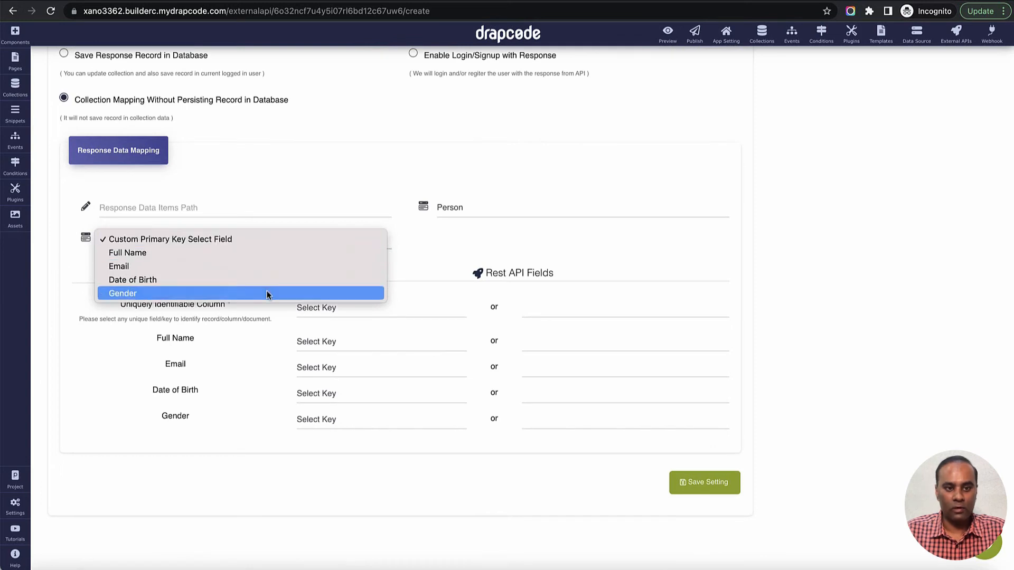
click(417, 254)
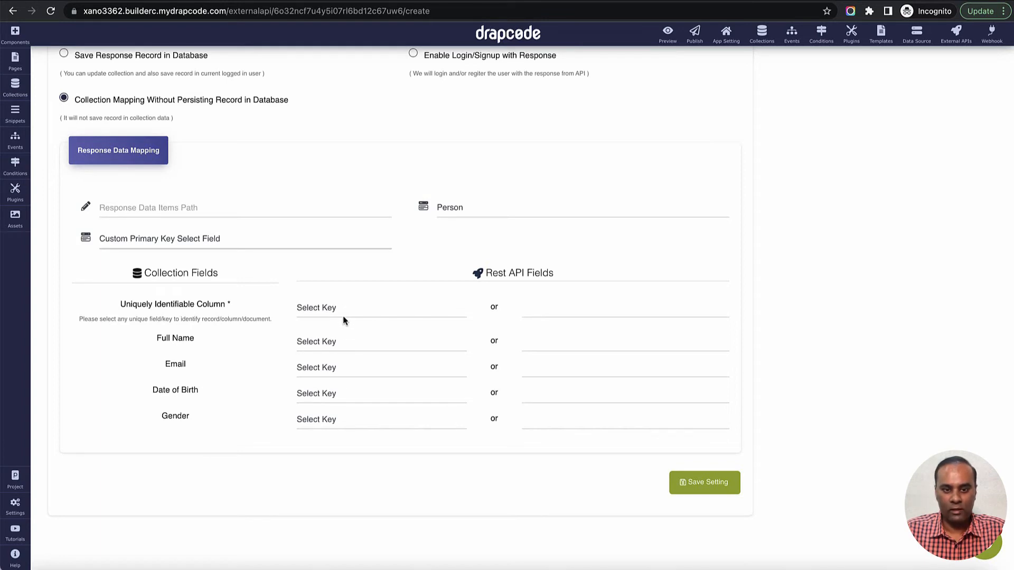
click(411, 306)
click(431, 292)
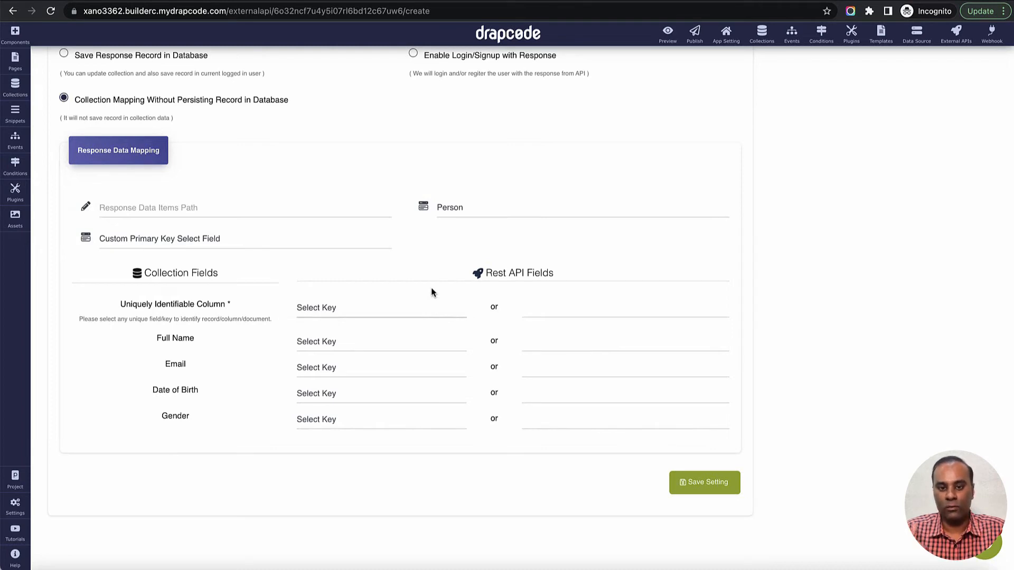
click(258, 240)
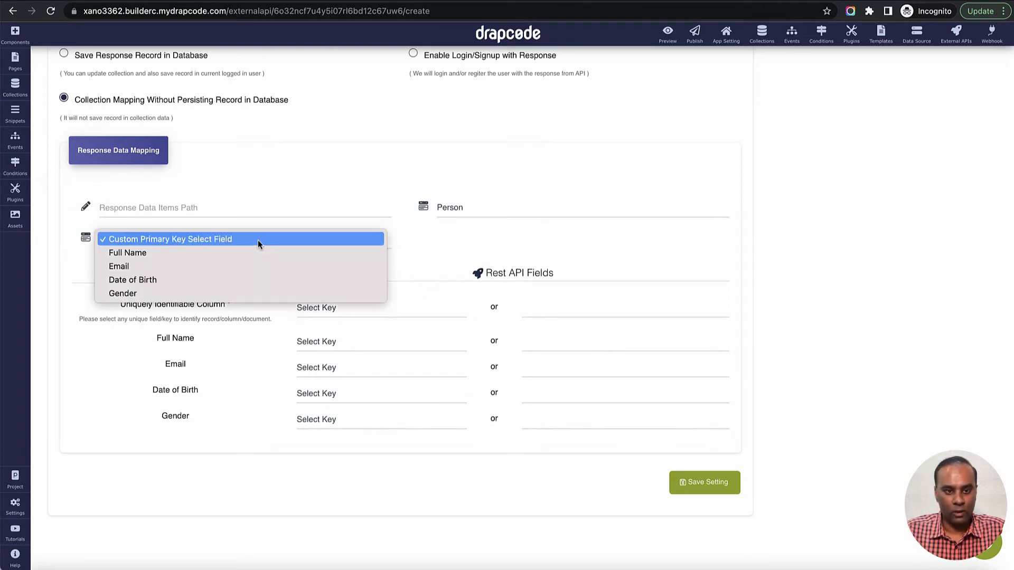
click(583, 308)
- Map the Uniquely Identifiable Column to the API field id
click(581, 309)
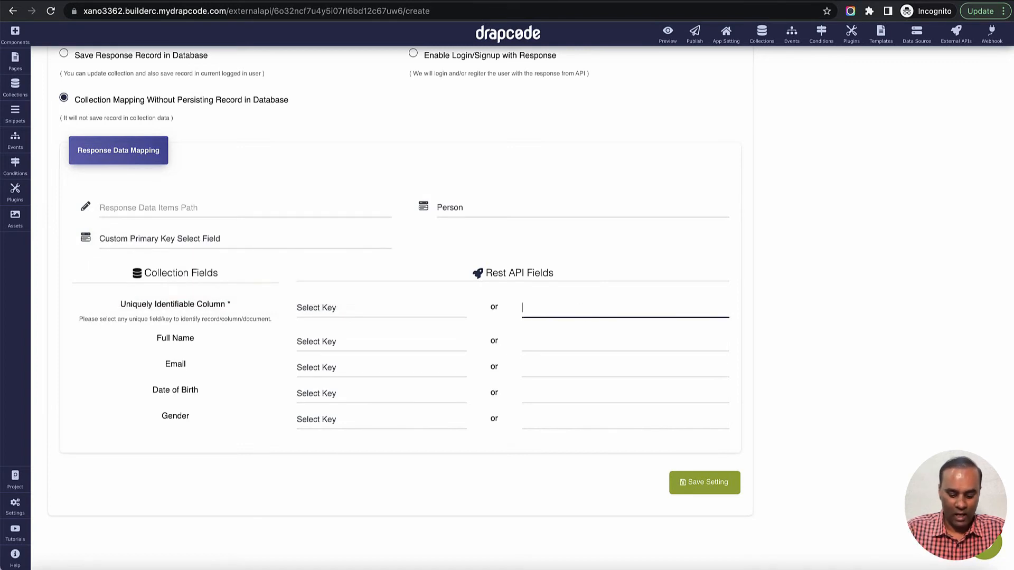
text(id)
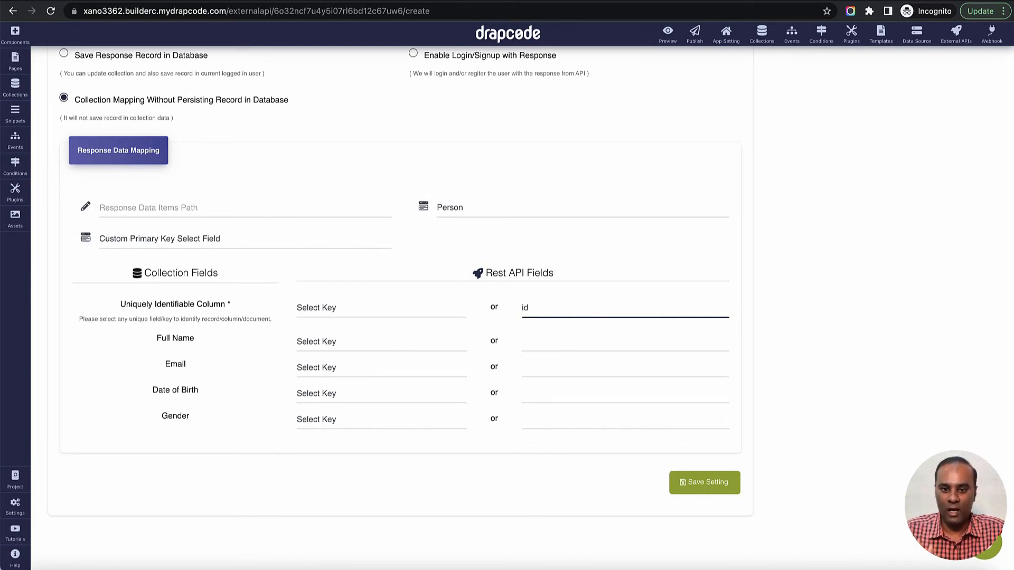
key(Tab)
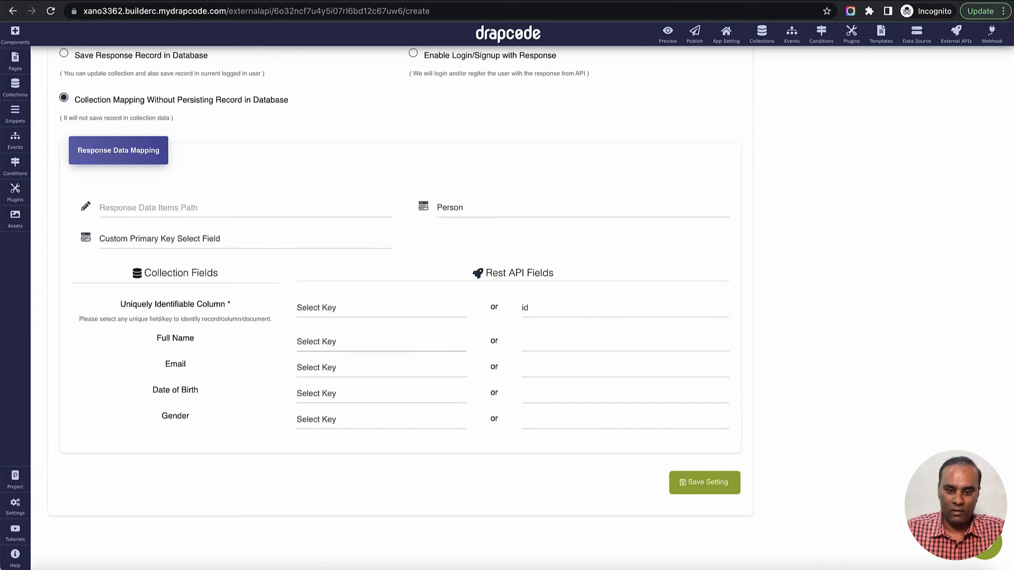
- Map the collection's Full Name field to the Full_Name key copied from the first record of the API response
scroll(462, 233, up, 10)
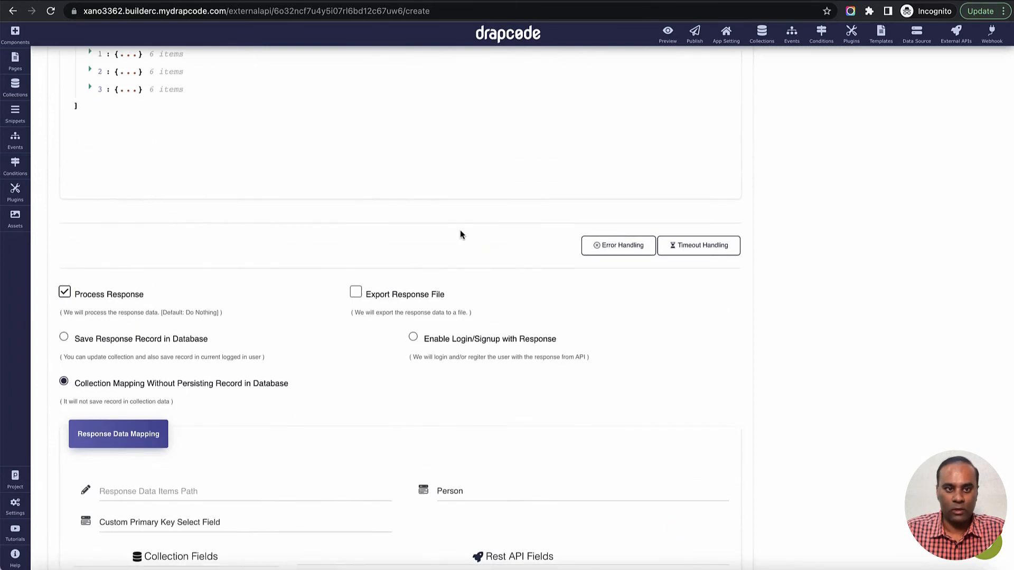
click(89, 320)
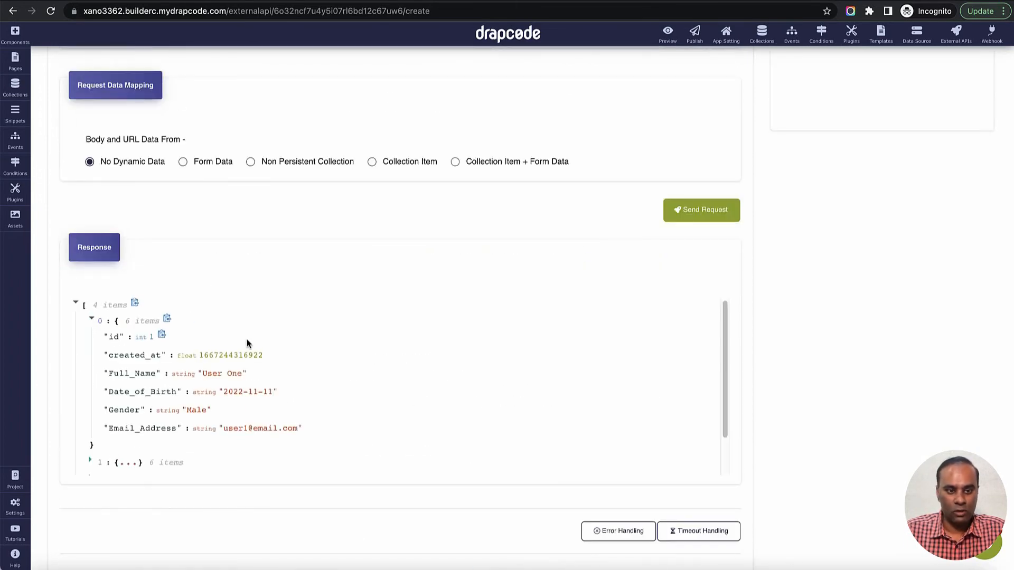
scroll(249, 344, down, 1)
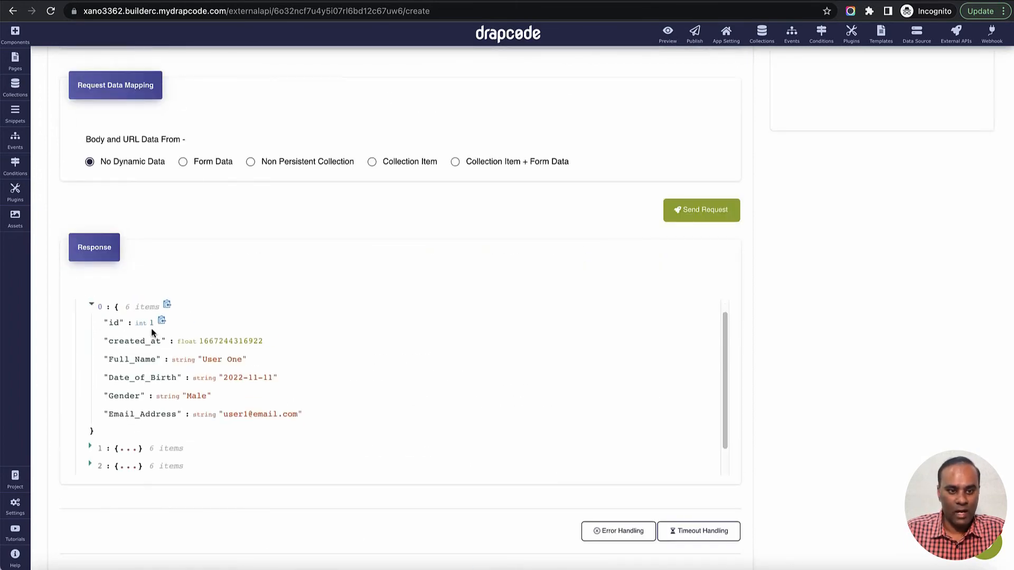
click(94, 306)
scroll(387, 367, down, 10)
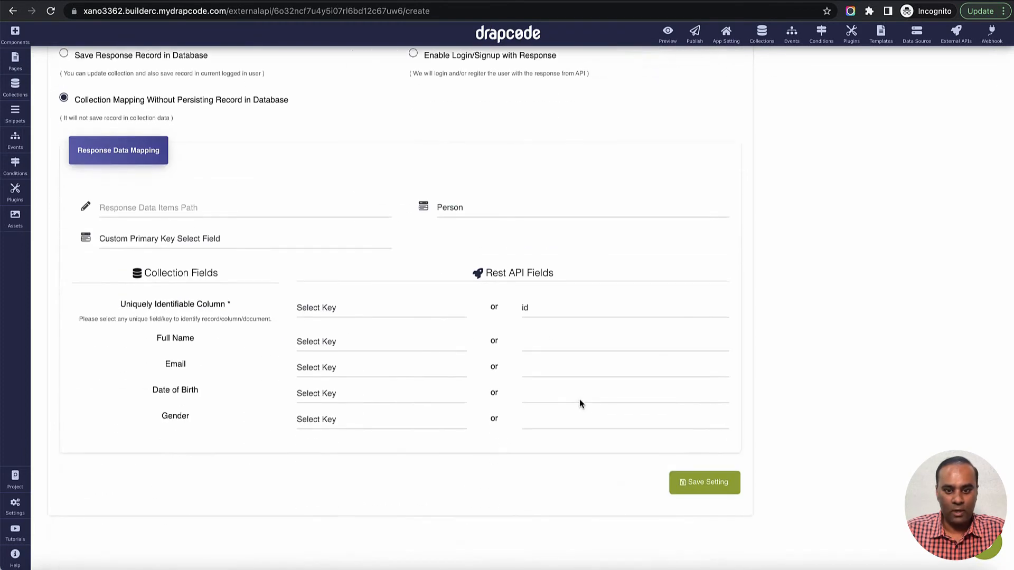
click(558, 341)
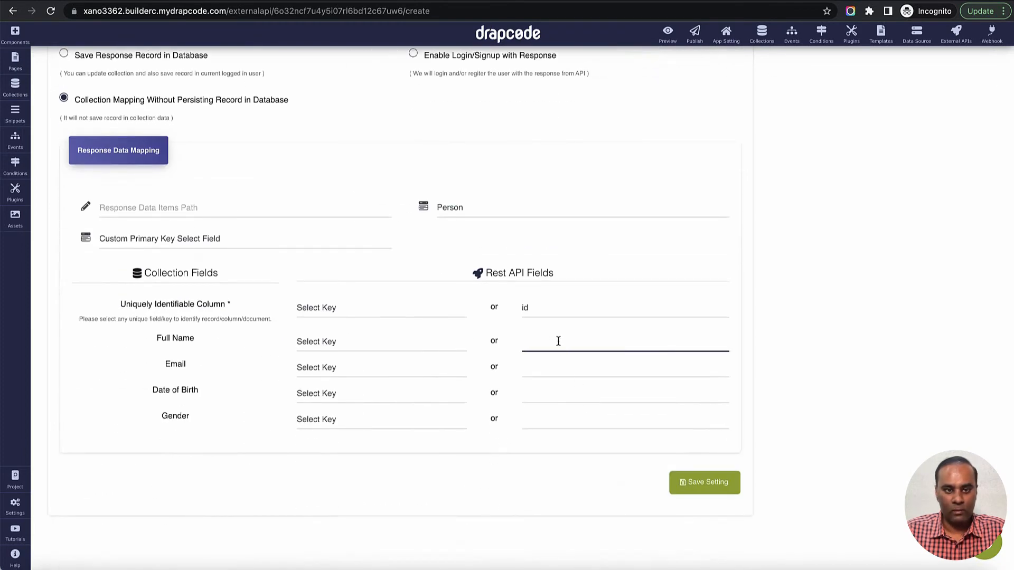
scroll(558, 342, up, 8)
click(91, 174)
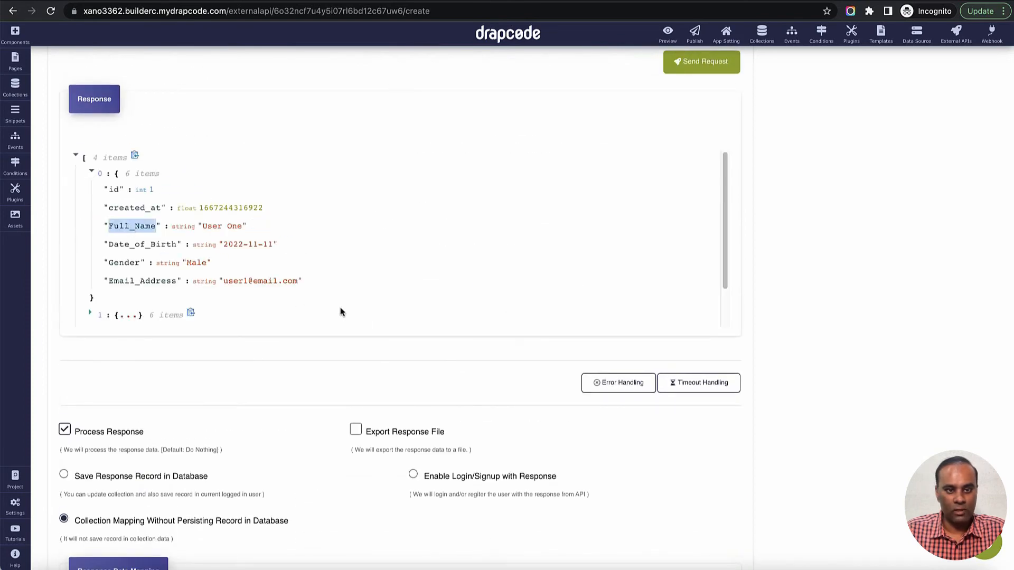
scroll(341, 312, down, 10)
click(571, 386)
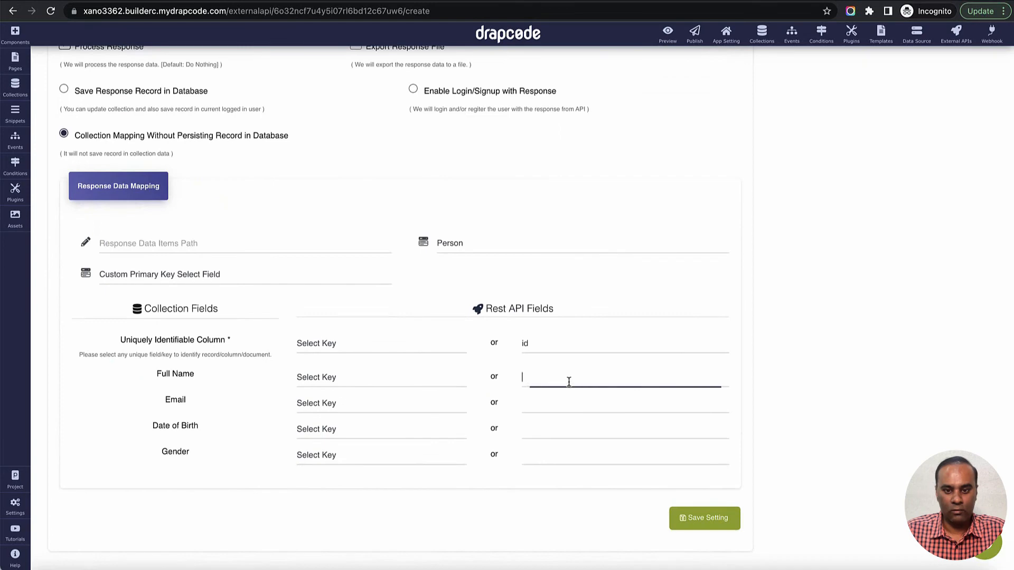
text(Full_Name)
- Map the collection's Email field to the Email_Address key copied from the API response
click(567, 403)
scroll(269, 331, up, 2)
scroll(269, 331, up, 7)
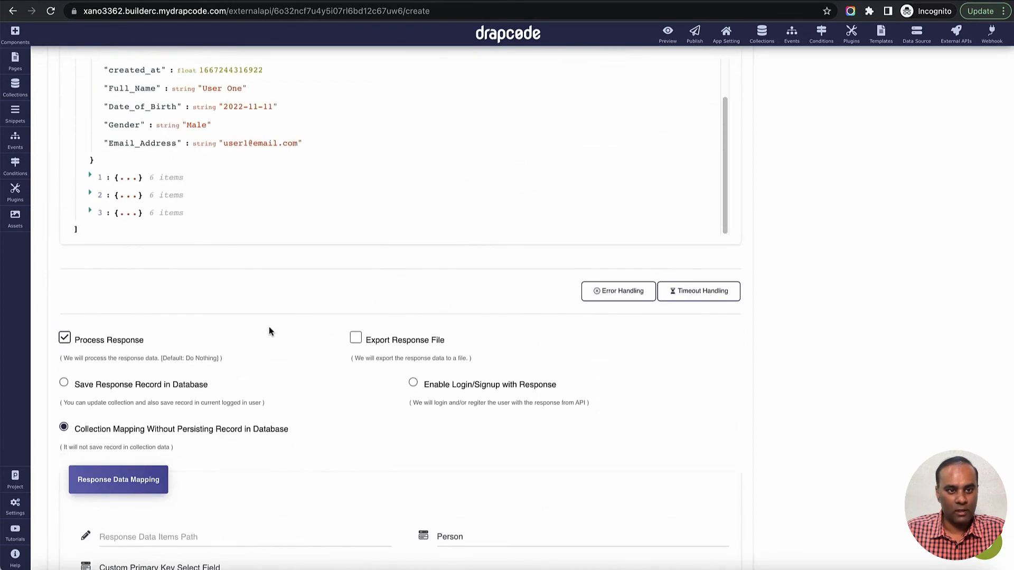
double_click(127, 273)
key(ctrl+c)
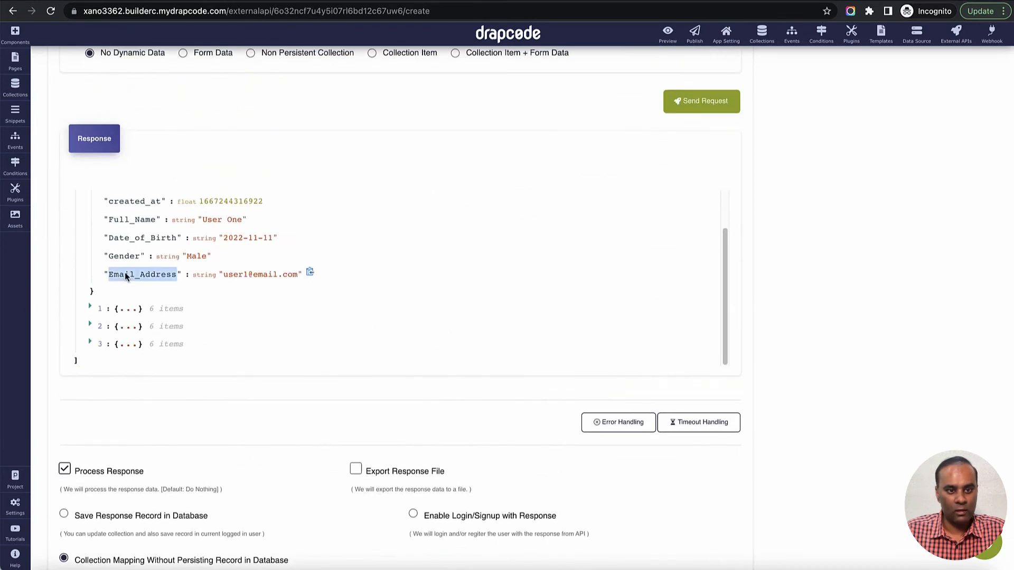
scroll(304, 350, down, 9)
click(532, 400)
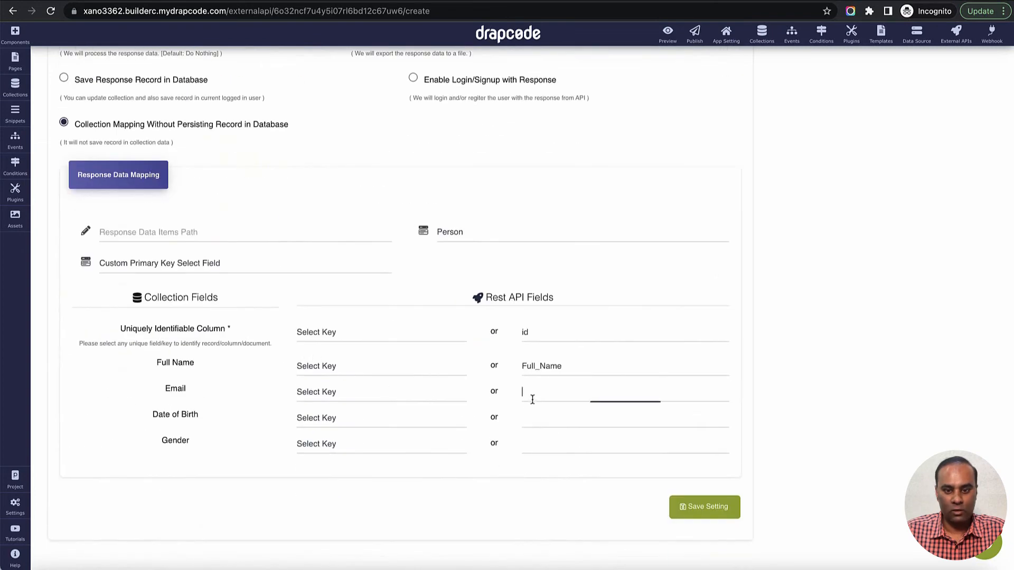
key(ctrl+v)
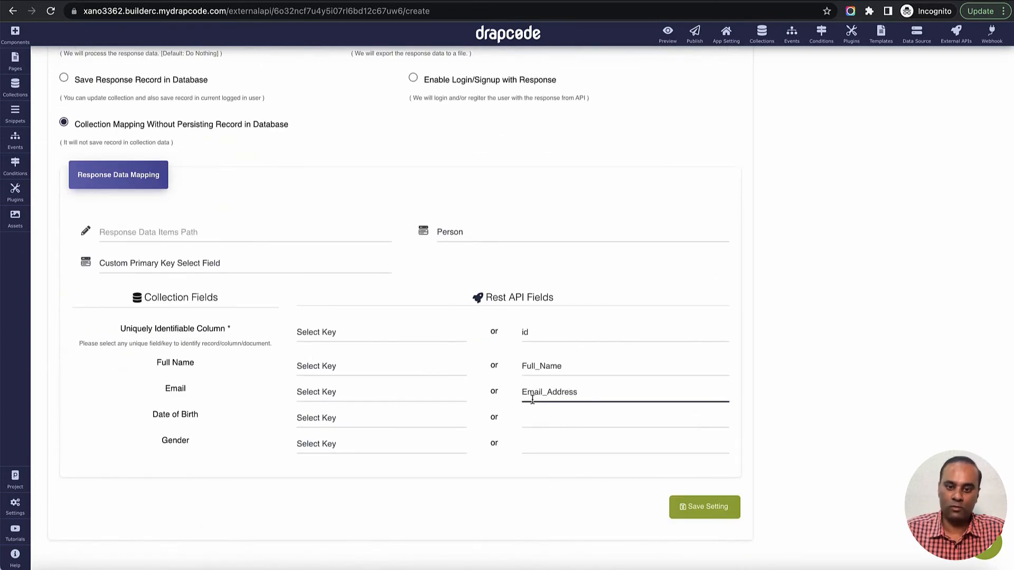
- Map the collection's Gender field to the Gender key copied from the API response
scroll(441, 378, up, 4)
scroll(442, 376, down, 4)
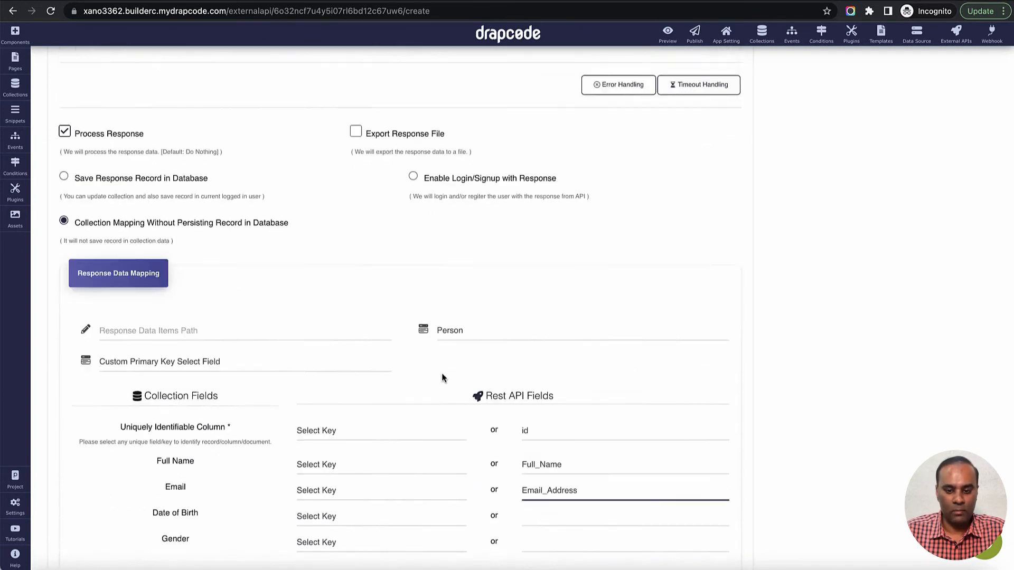
scroll(442, 372, up, 4)
scroll(183, 286, up, 2)
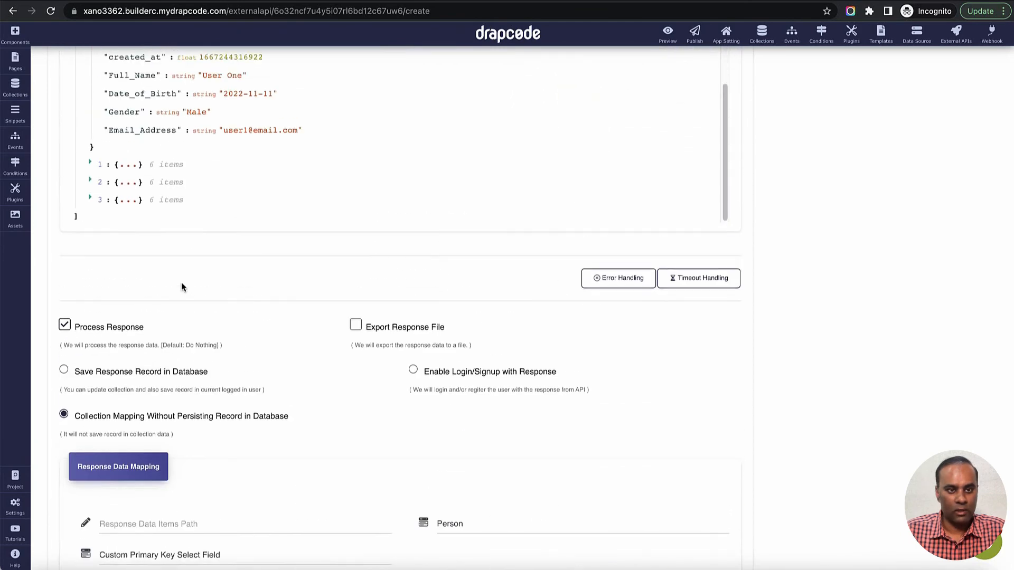
double_click(126, 111)
key(ctrl+c)
scroll(269, 251, down, 6)
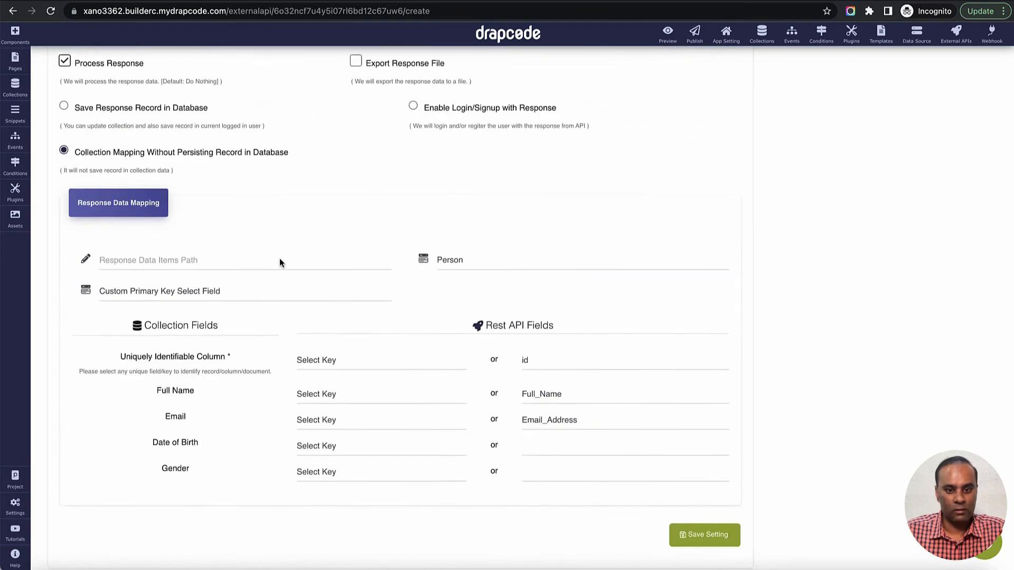
click(534, 422)
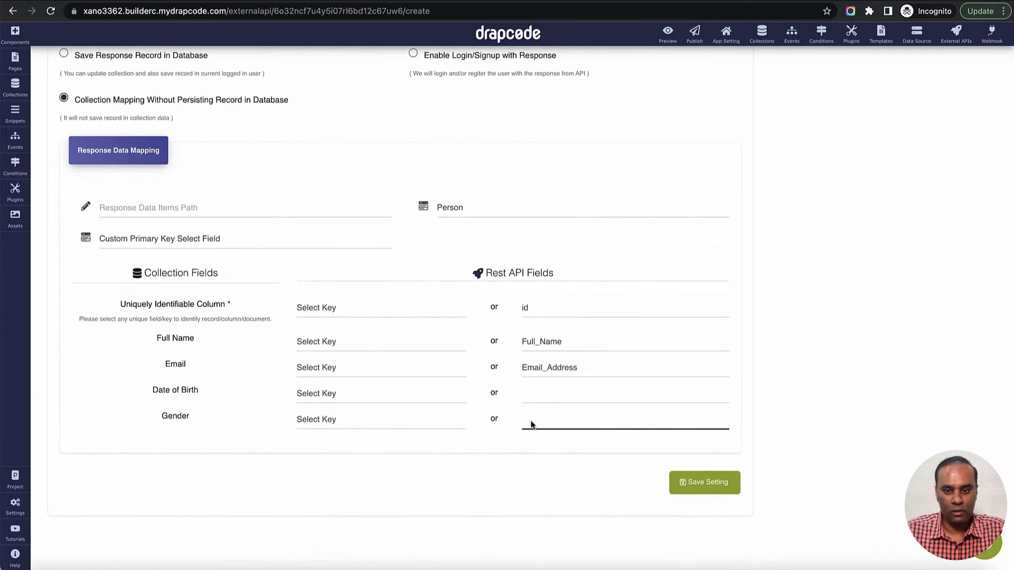
key(ctrl+v)
- Map the collection's Date of Birth field to the Date_of_Birth key copied from the API response
scroll(341, 394, up, 5)
scroll(347, 395, up, 4)
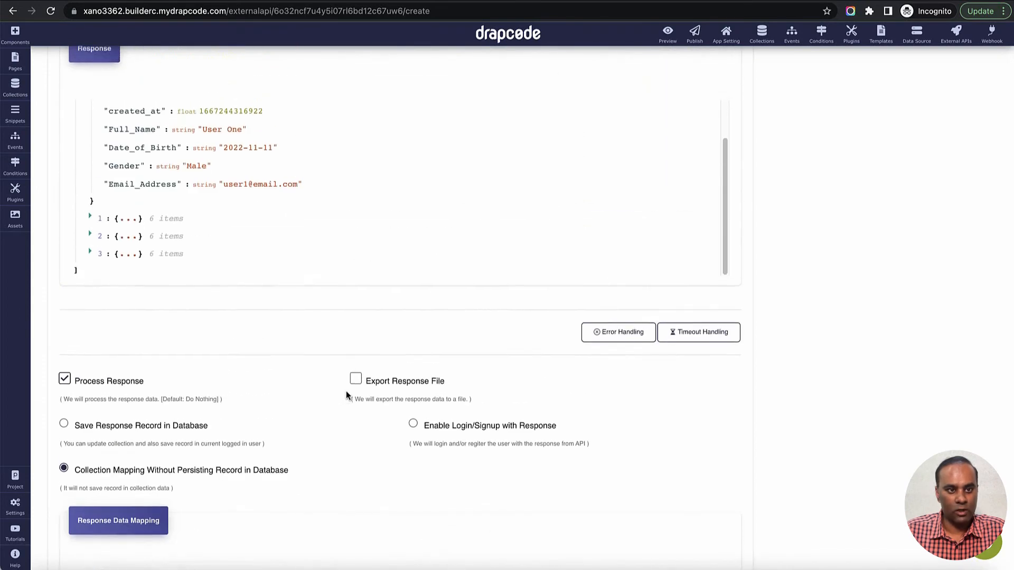
double_click(142, 222)
key(ctrl+c)
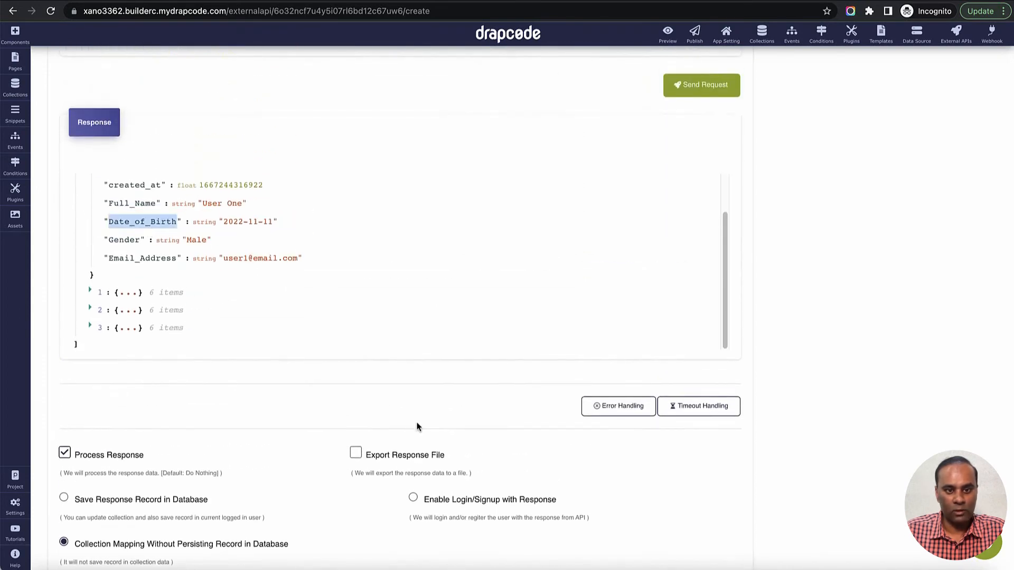
scroll(417, 426, down, 8)
click(550, 393)
key(ctrl+v)
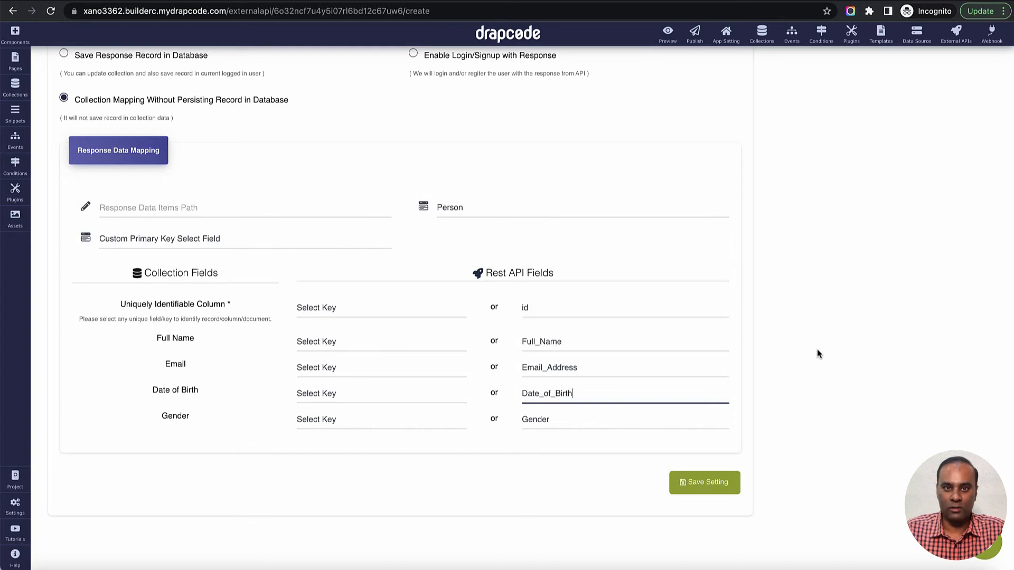
click(818, 352)
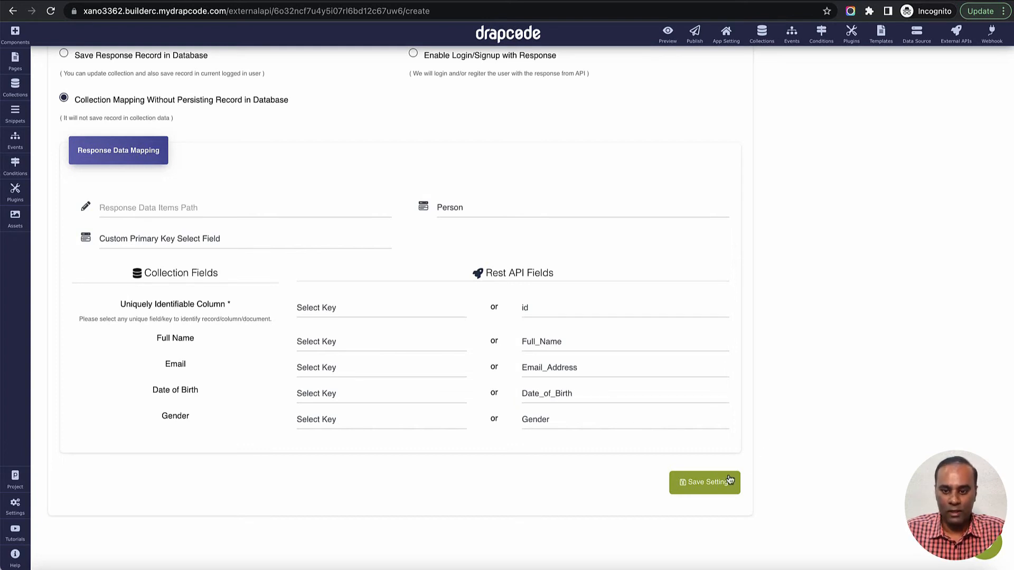
- Save the external API settings with the Person collection mapping and open the person-list page in the page editor
click(717, 492)
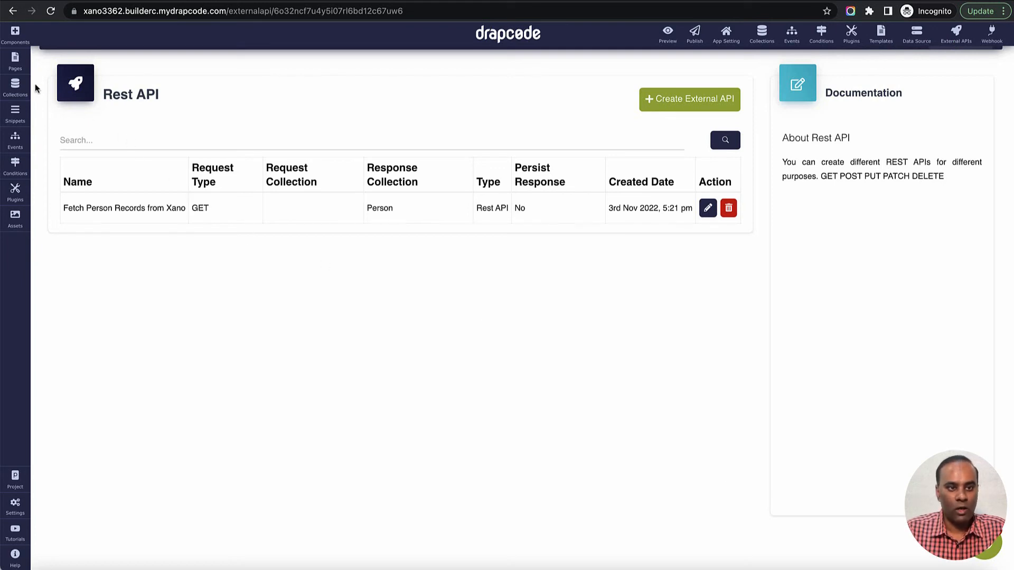
click(15, 61)
click(89, 269)
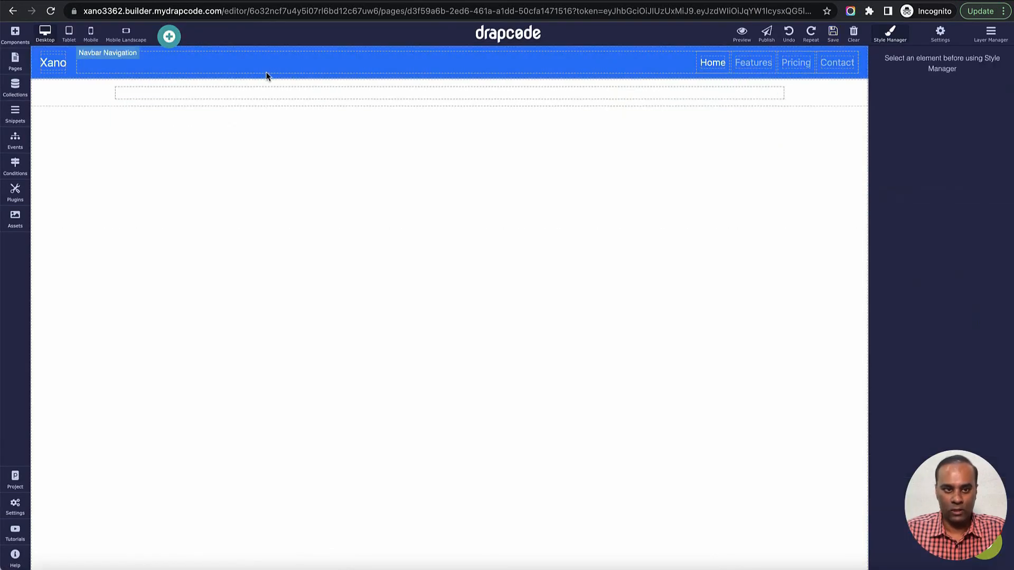
- Add a Data Table to the page container and source its data from the external API response "Fetch Person Records from Xano"
click(15, 34)
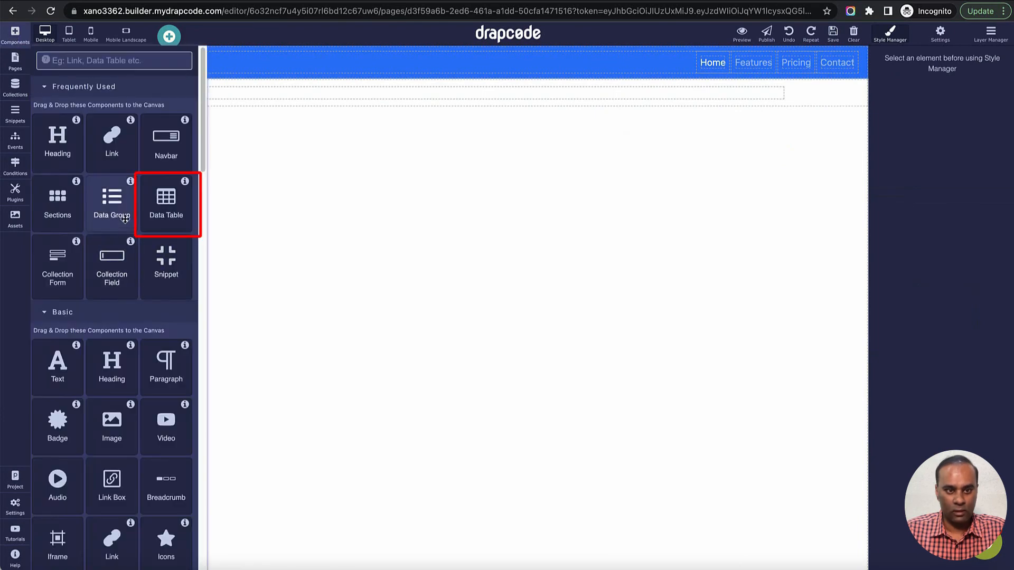
drag(166, 206, 393, 94)
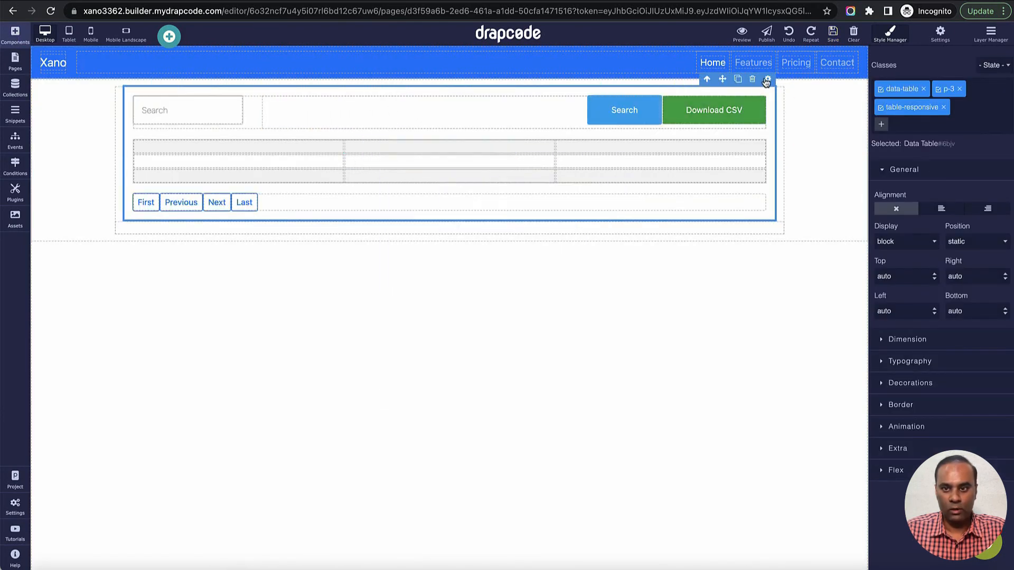
click(766, 80)
click(518, 277)
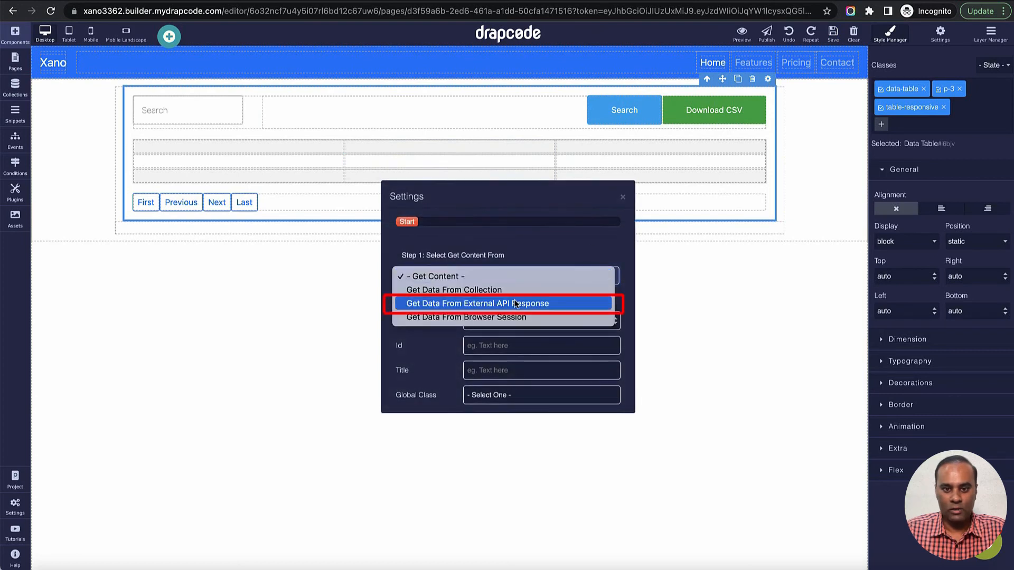
click(515, 304)
click(512, 302)
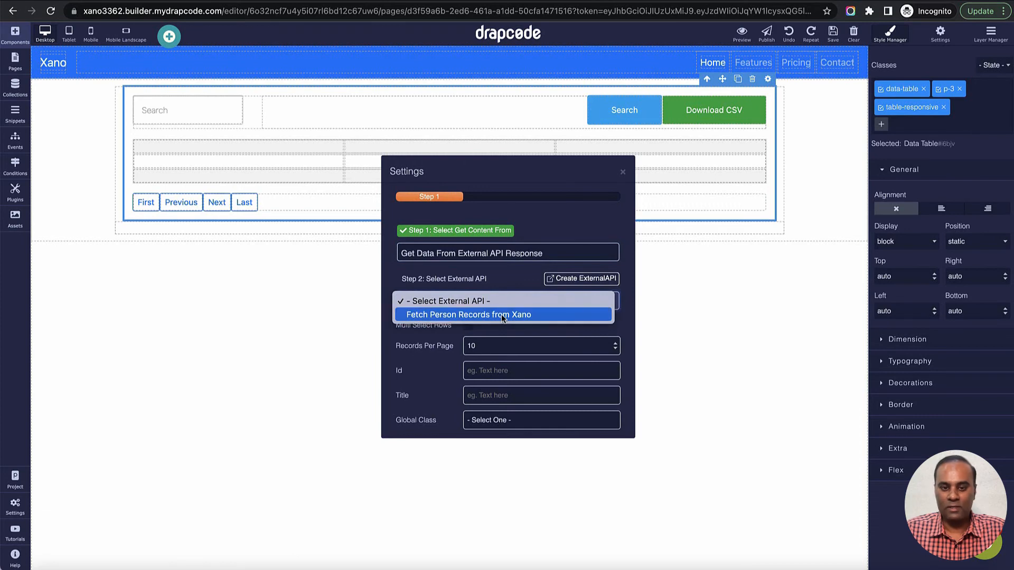
click(503, 315)
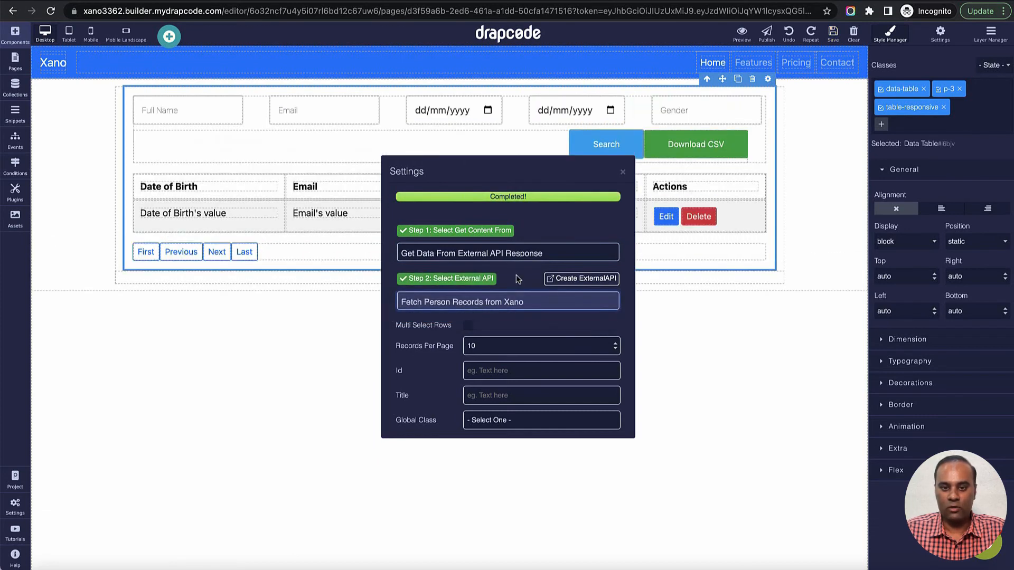
click(623, 171)
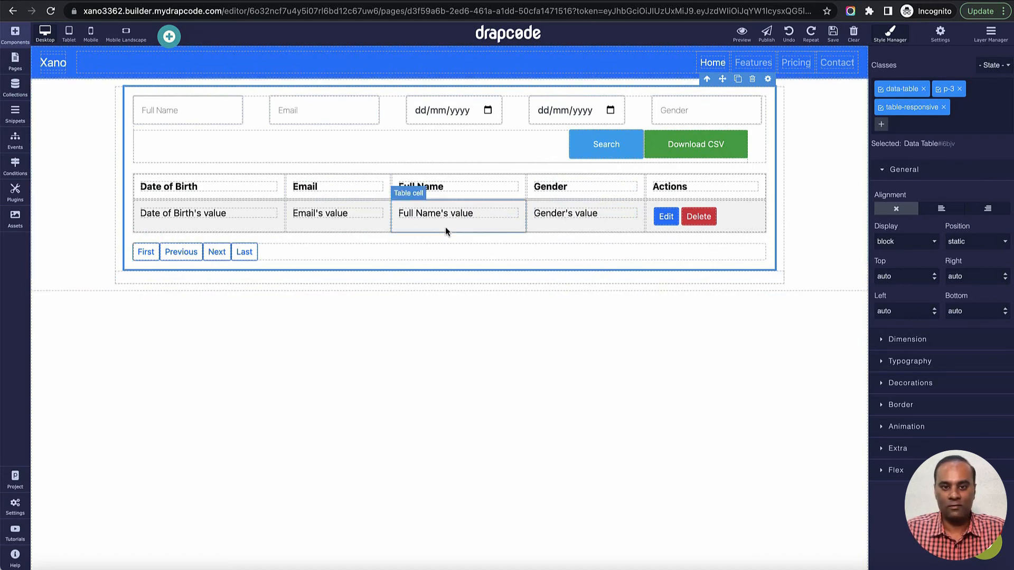
- Reorder the table's header and value cells so the columns run Full Name, Email, Date of Birth, Gender
drag(469, 178, 420, 180)
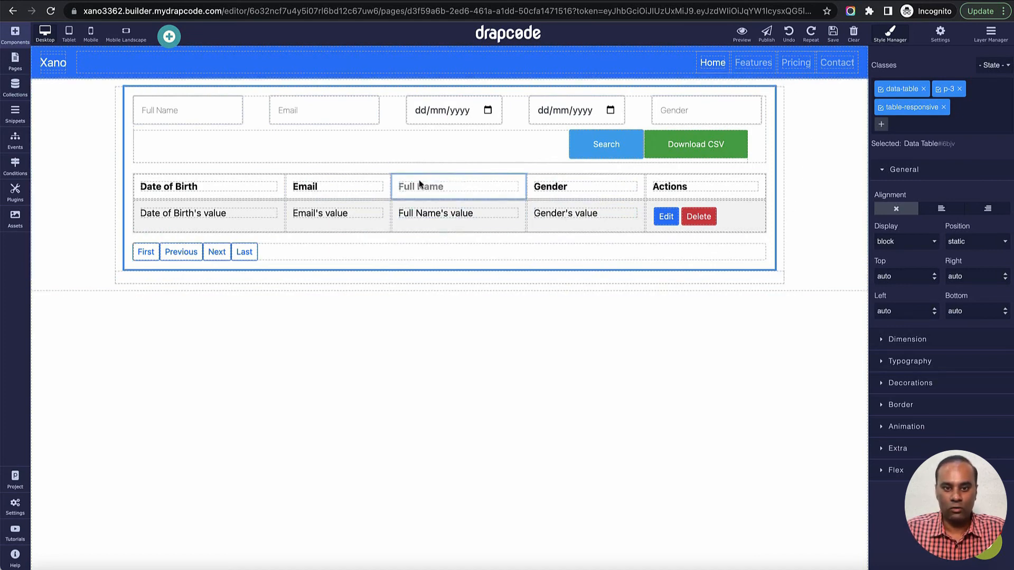
drag(237, 189, 201, 186)
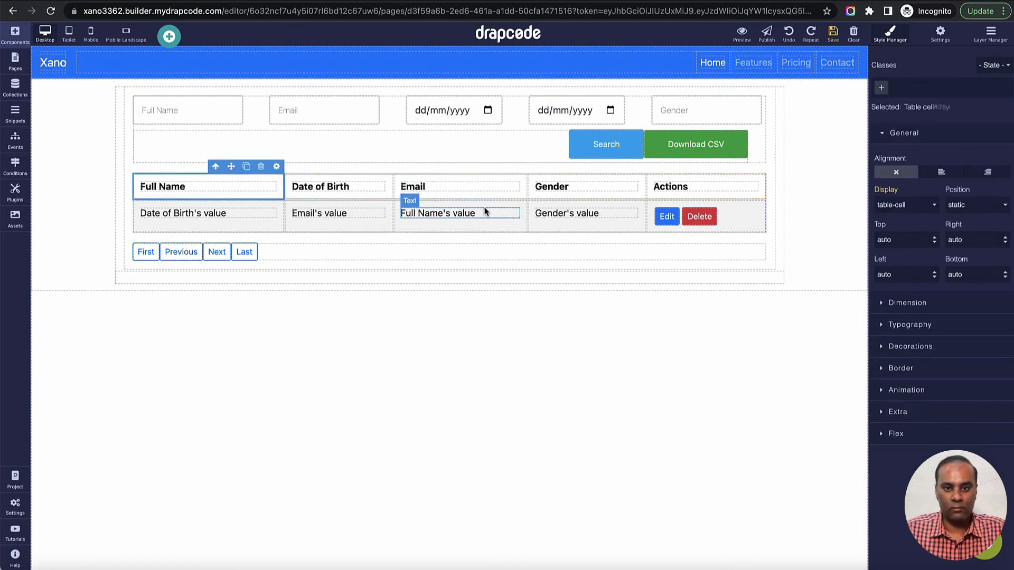
drag(485, 205, 201, 222)
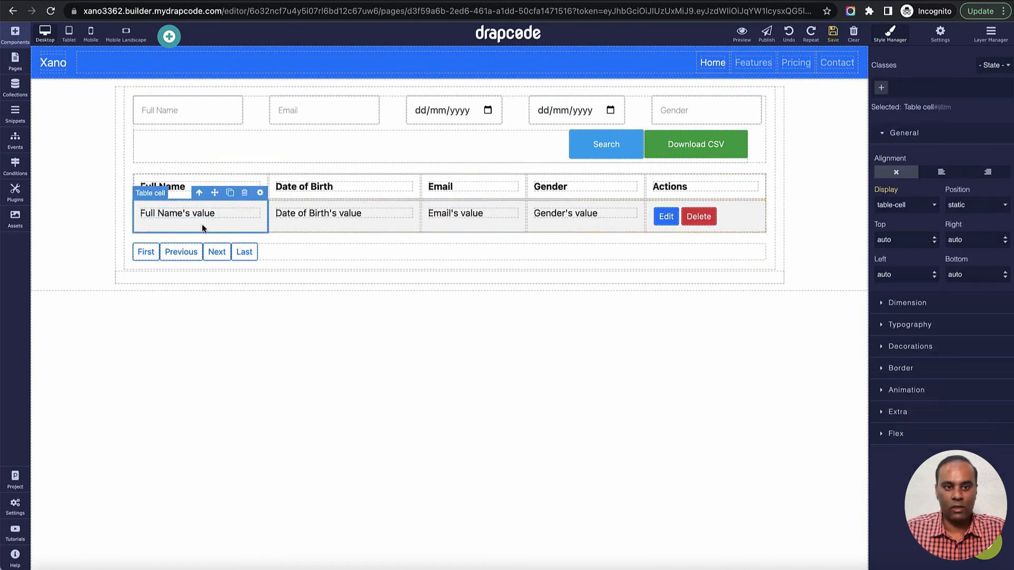
drag(492, 182, 317, 191)
drag(464, 205, 343, 212)
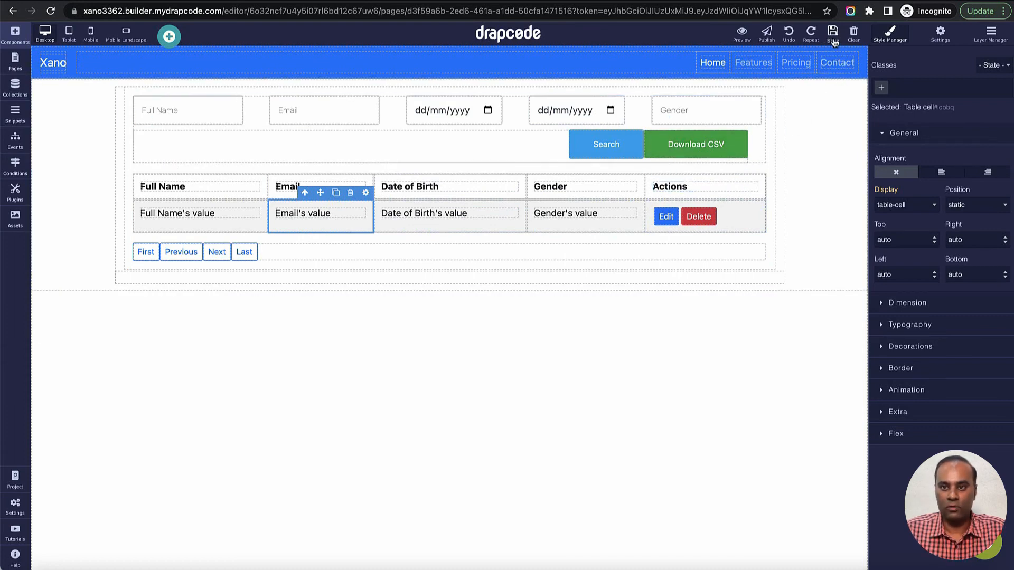
- Preview the page and review the person records listed in the Data Table
click(742, 33)
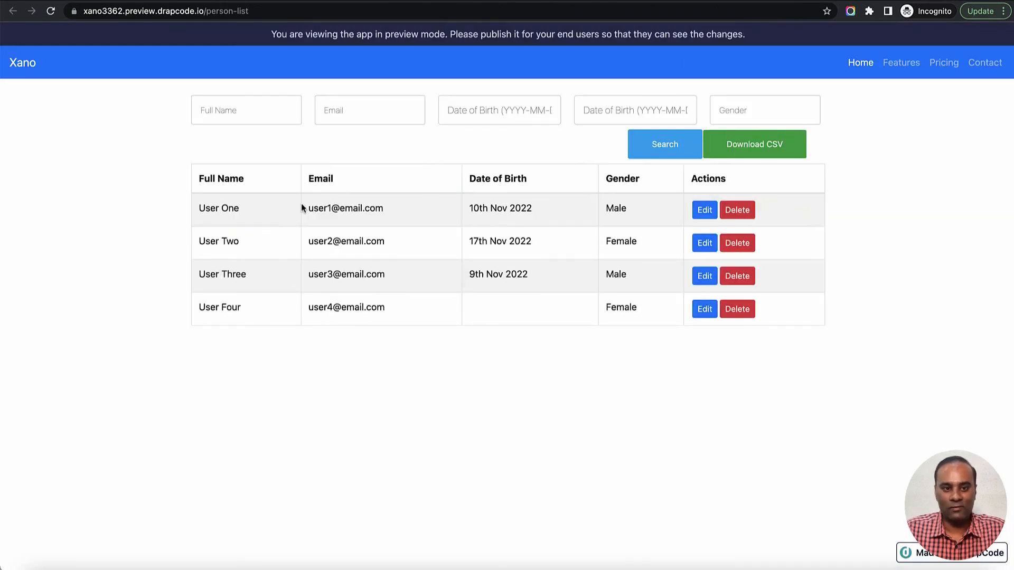
drag(197, 208, 358, 312)
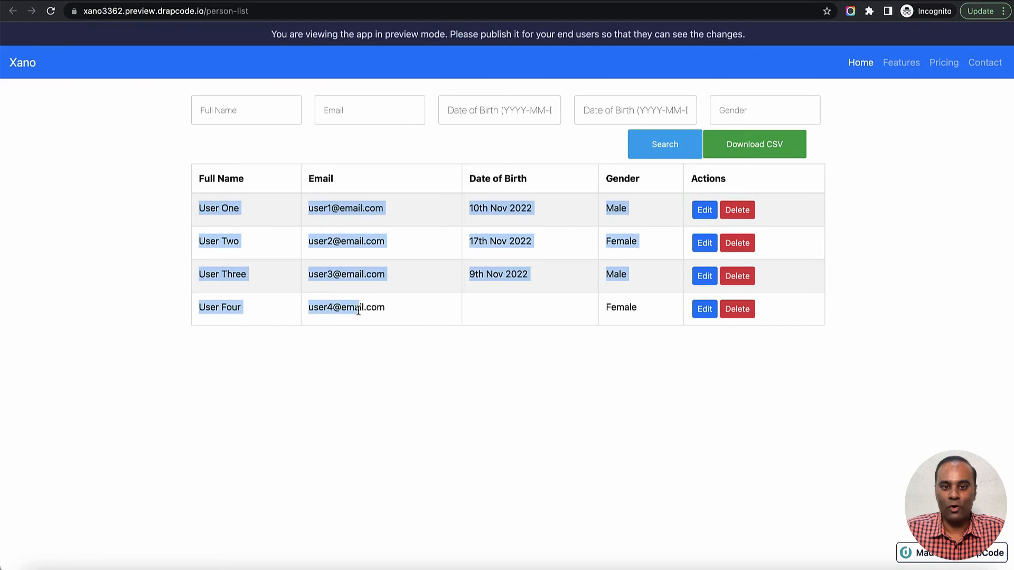
click(491, 316)
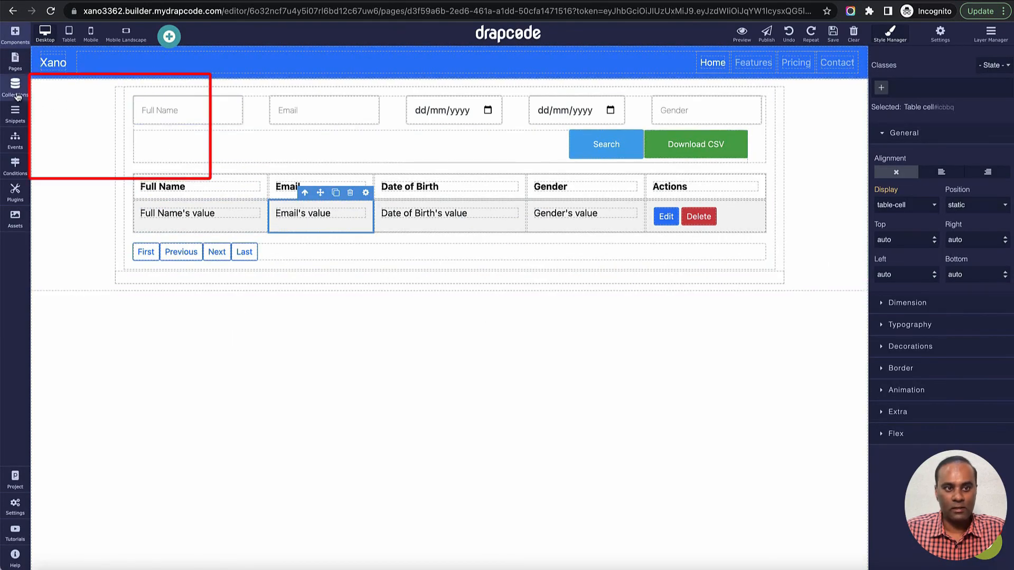
- Open the Person collection's data and check its stored items across the preview and production data sets
click(15, 87)
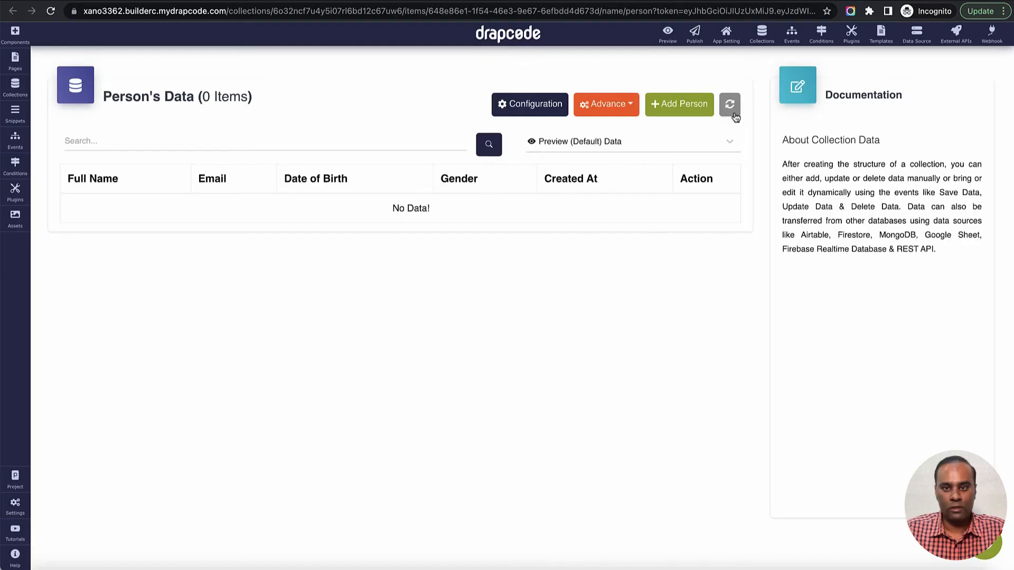
click(677, 140)
click(665, 194)
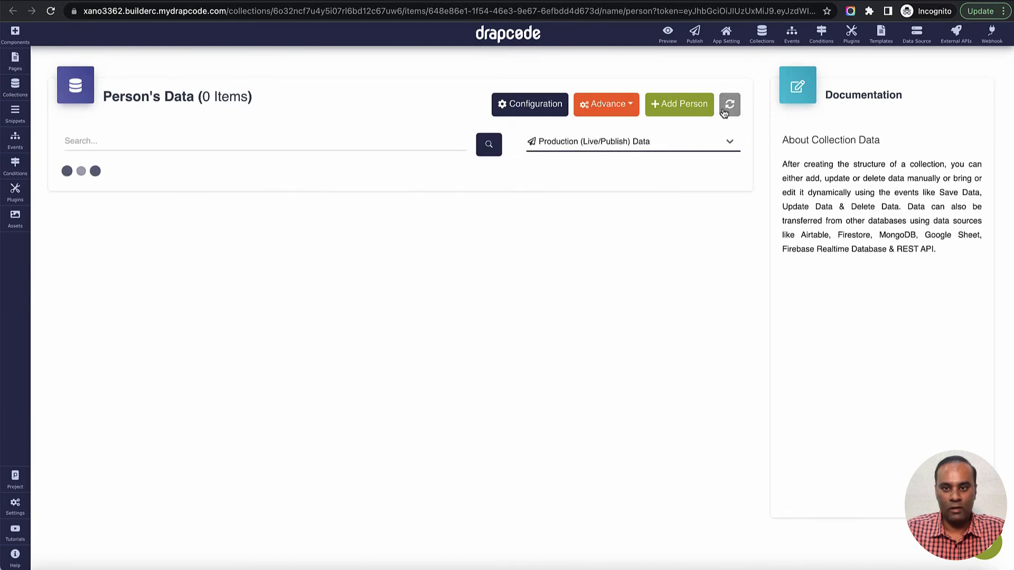
click(682, 141)
click(613, 170)
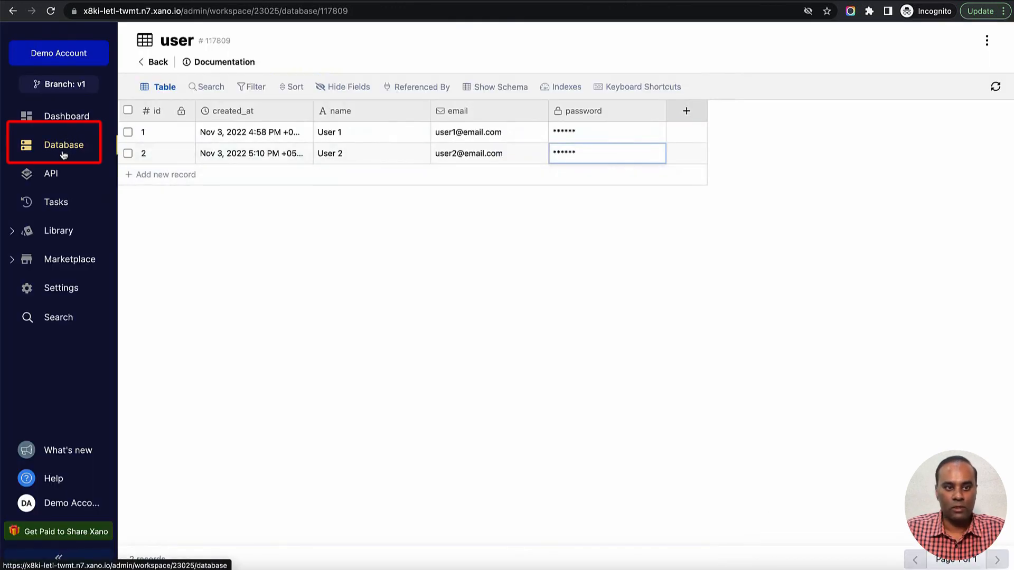
- In Xano, open the Person database table and add a new record with Full_Name "User Five"
click(62, 144)
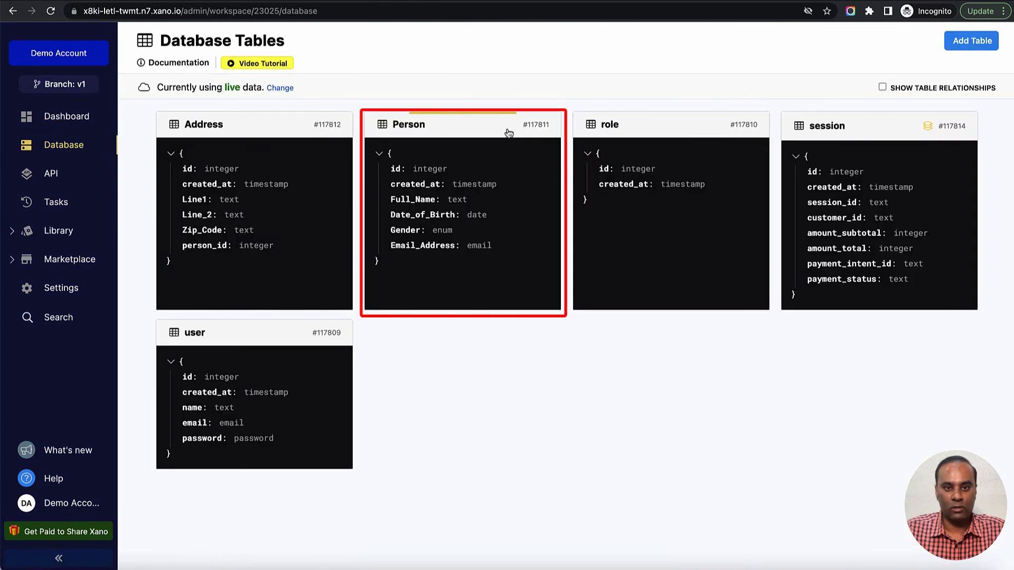
click(425, 132)
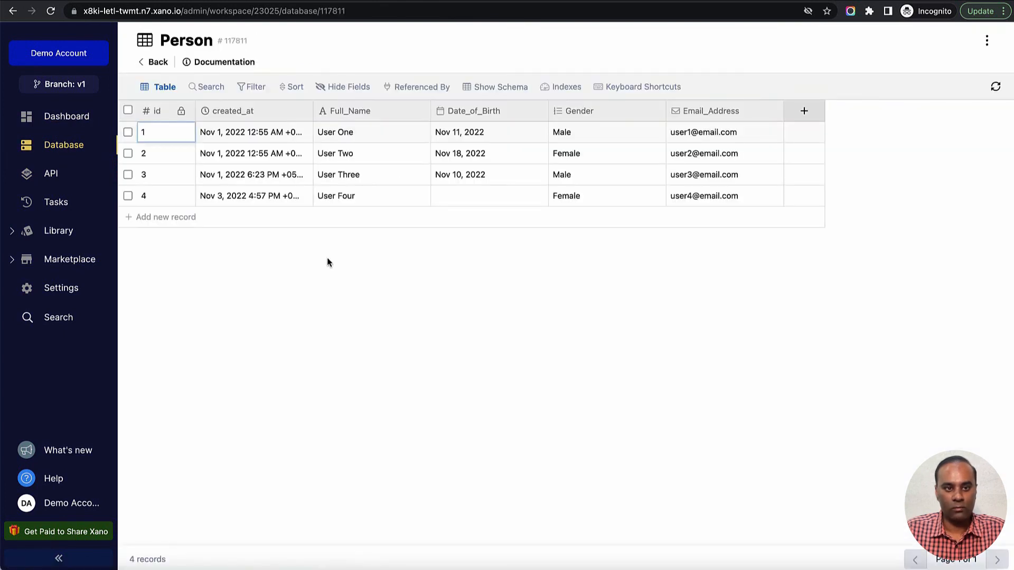
click(166, 220)
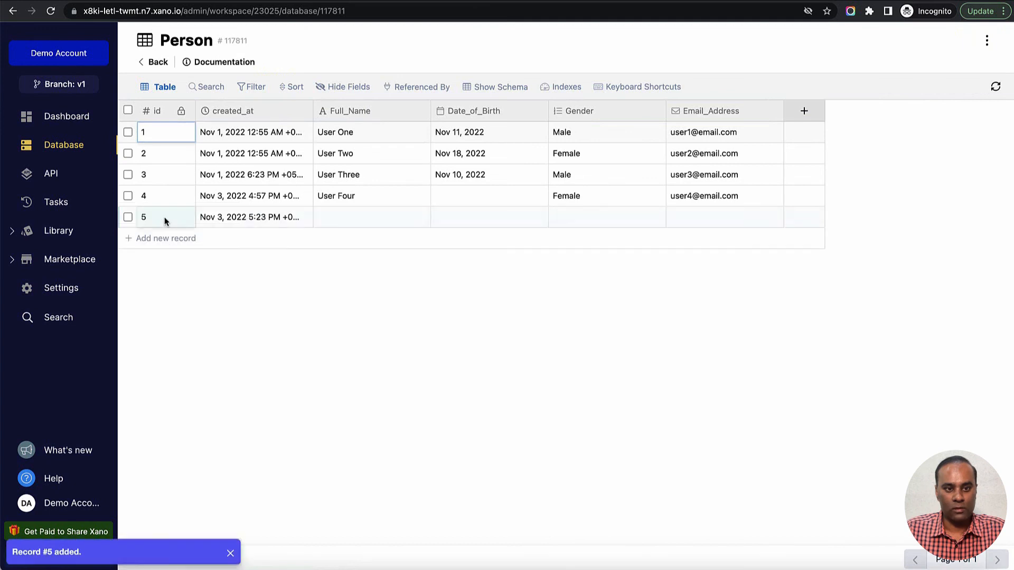
double_click(340, 218)
text(Us)
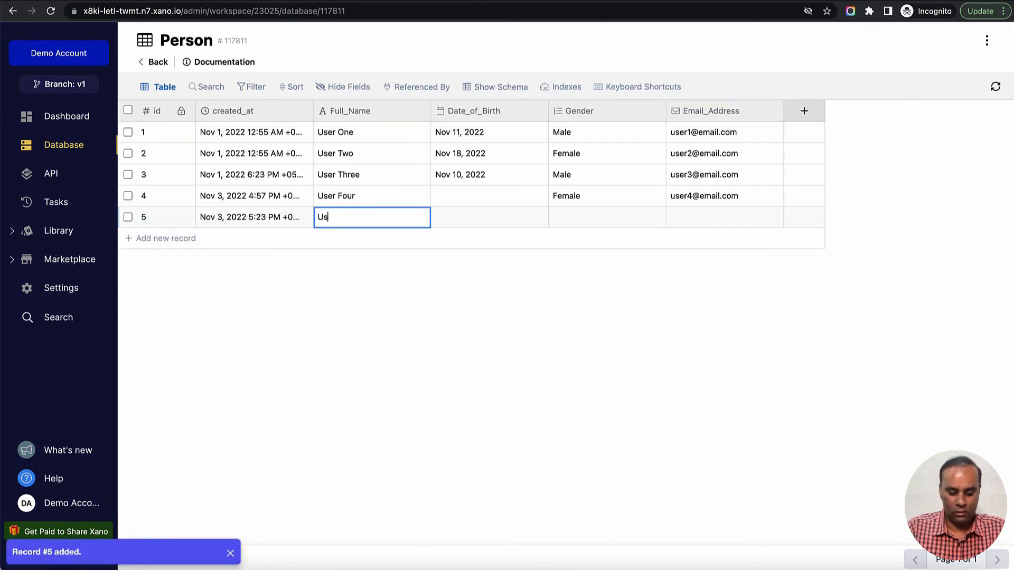
text(er Five)
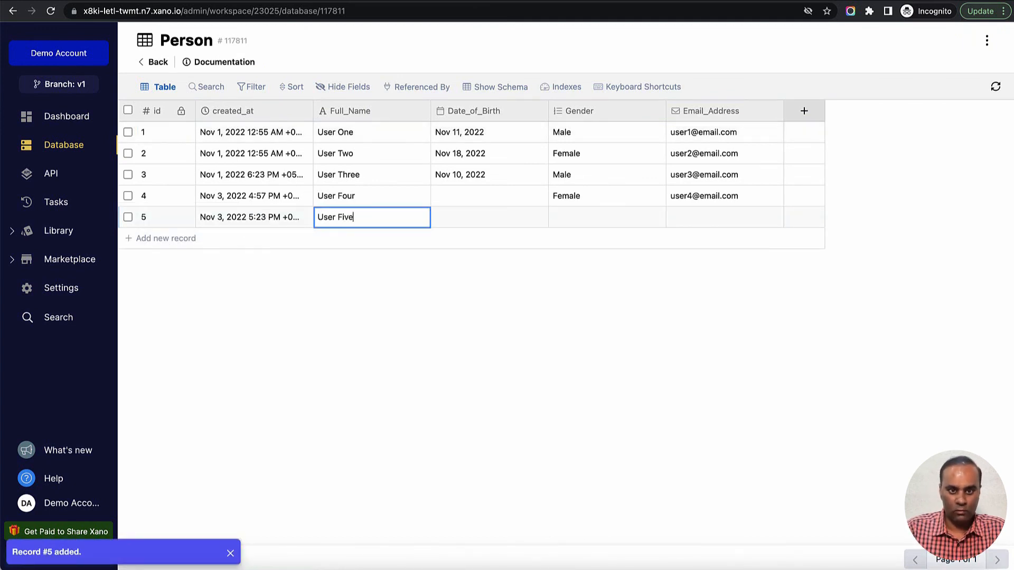
key(Tab)
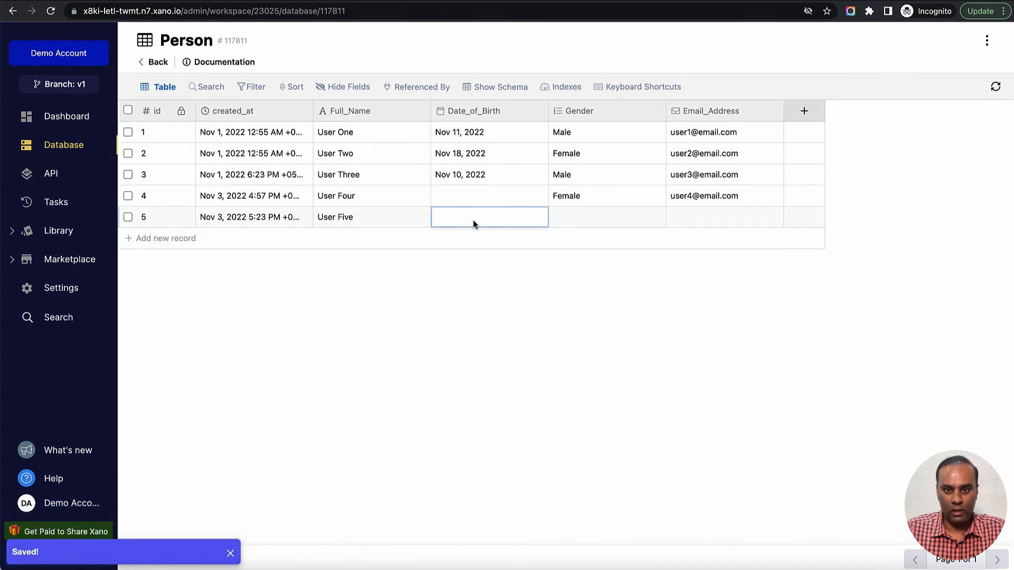
- Set the new record's Gender to Male and fill in its Email_Address
click(471, 223)
click(482, 281)
click(583, 224)
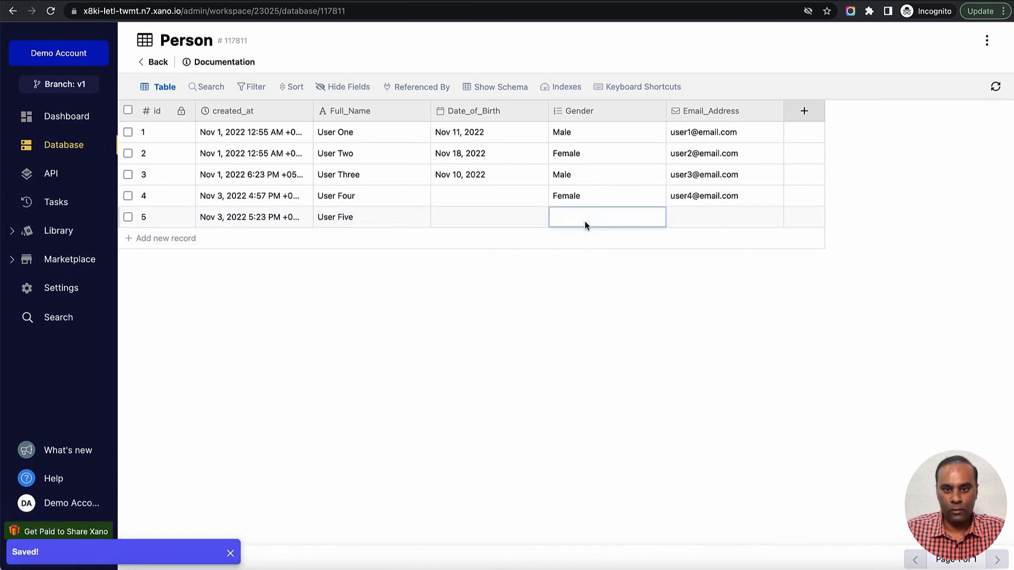
click(584, 224)
click(593, 283)
click(694, 220)
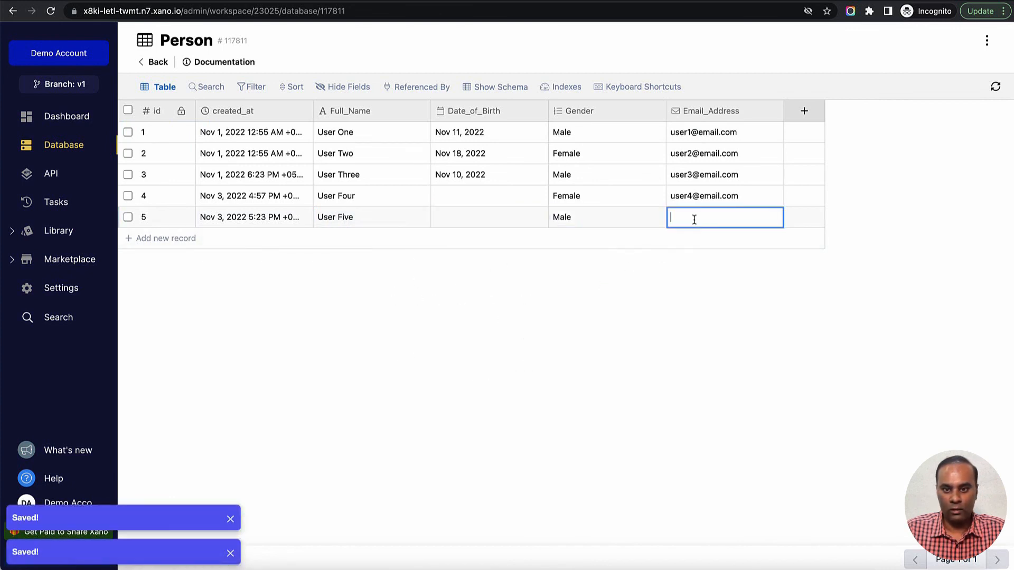
text(user5)
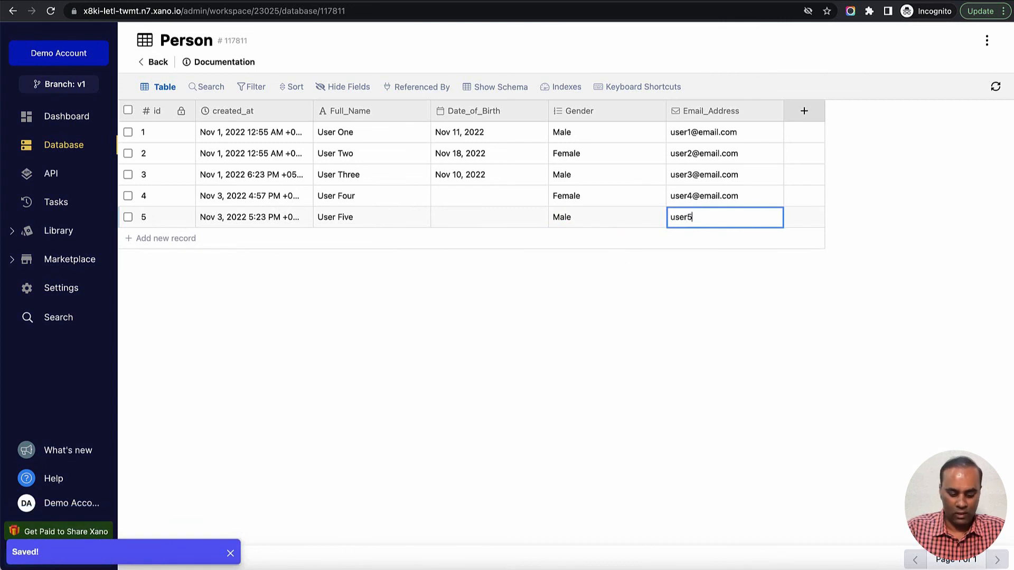
text(@email.com)
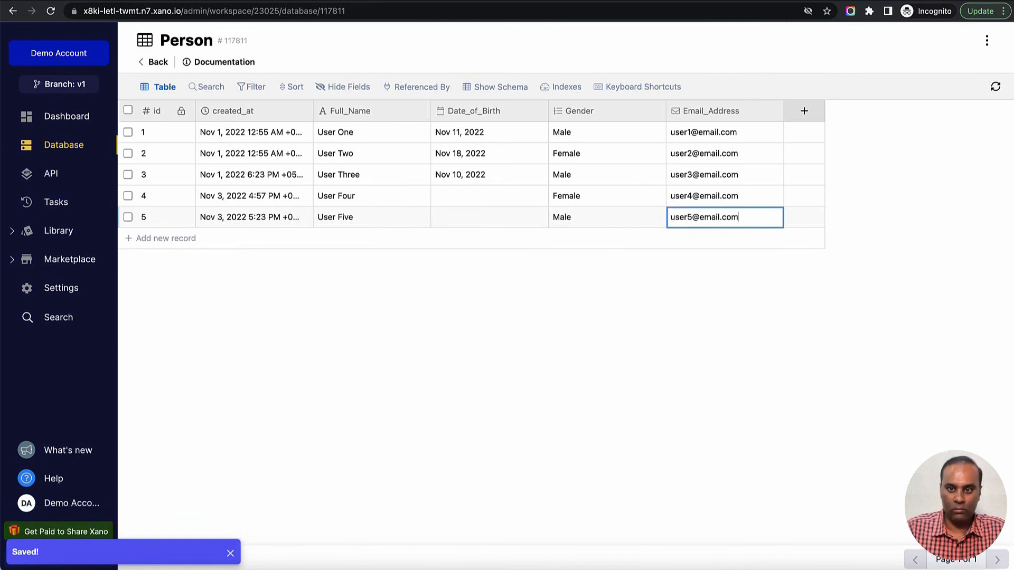
key(Return)
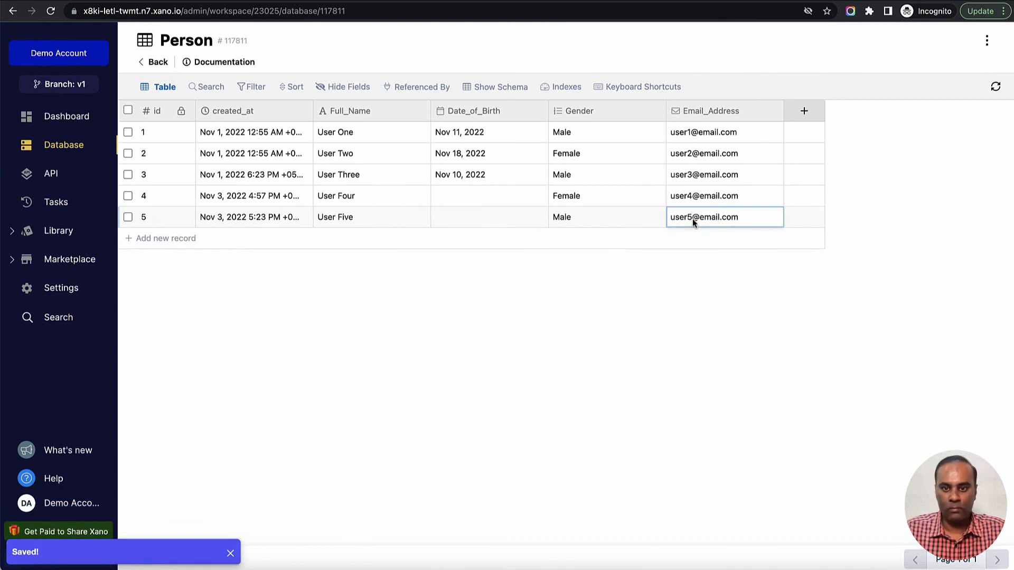
- Fill in the Date_of_Birth for the User Five and User Four records
double_click(505, 223)
click(417, 262)
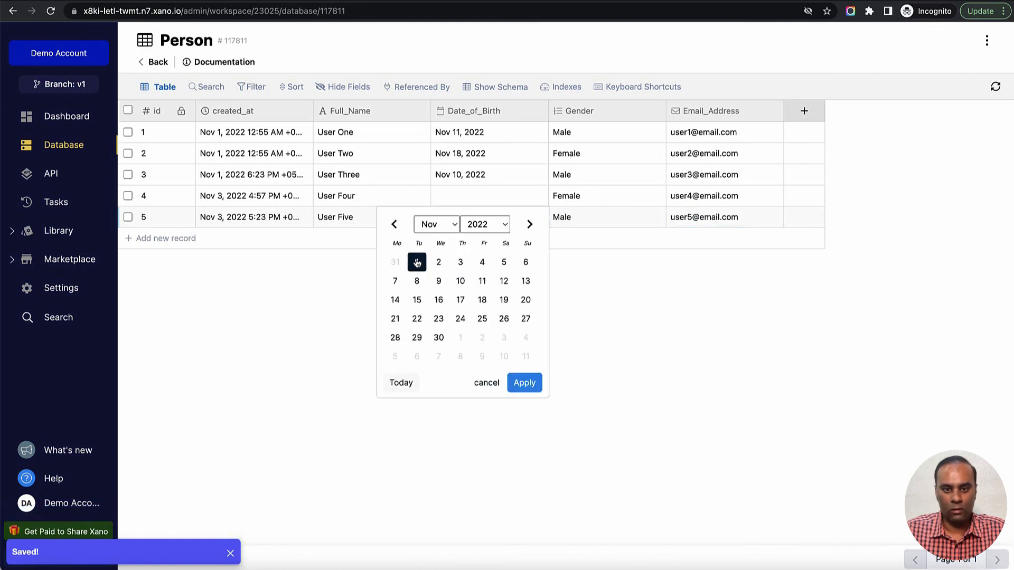
click(525, 383)
click(477, 202)
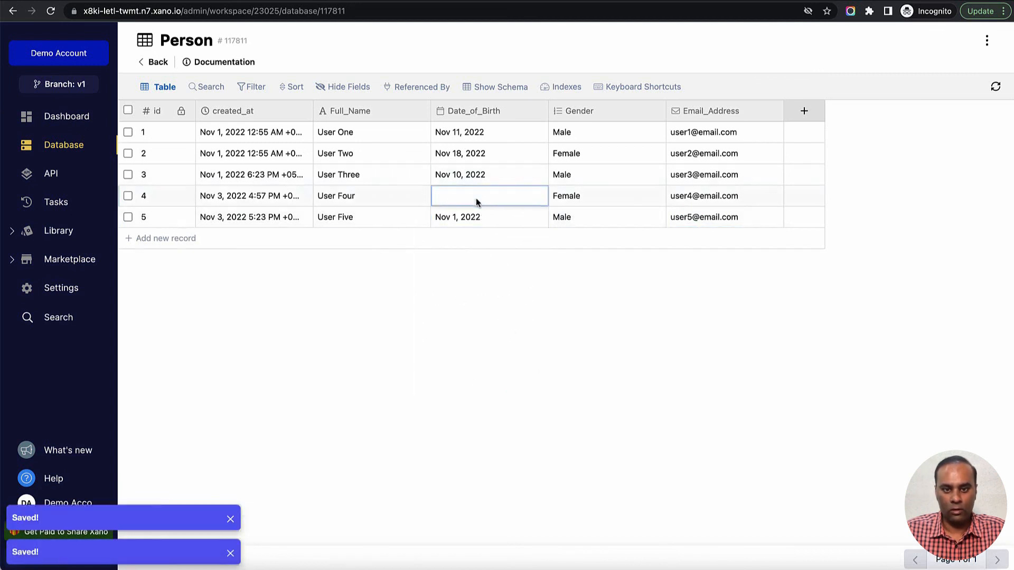
double_click(477, 202)
click(482, 240)
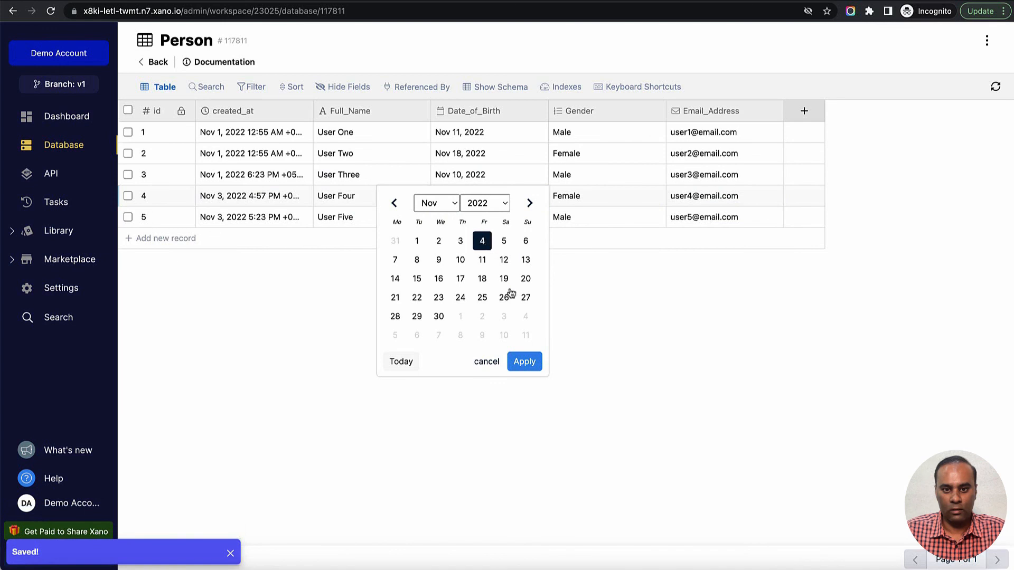
click(525, 361)
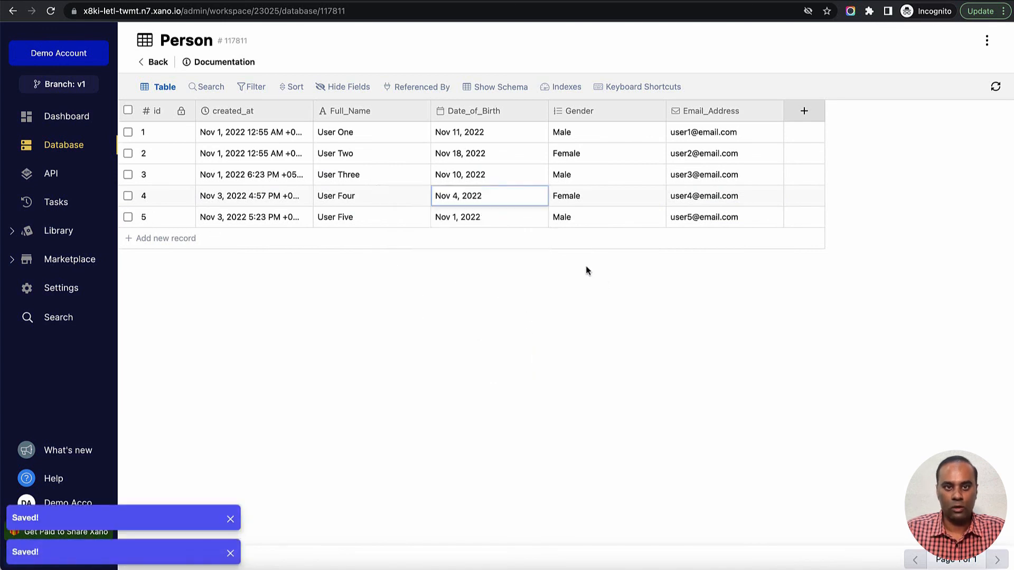
- Switch back to the DrapCode app preview and reload the person list to check it against the Xano edits
click(360, 2)
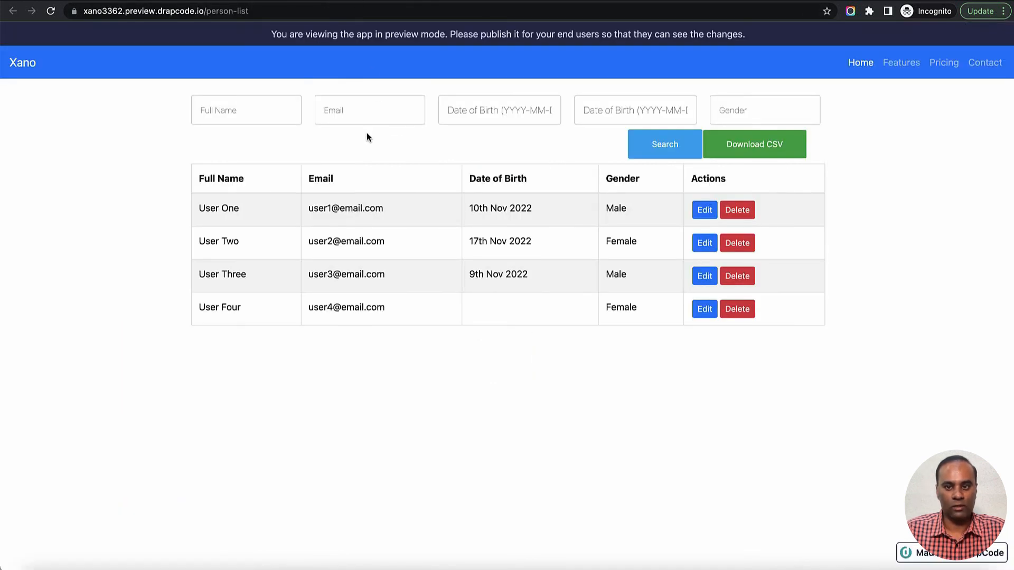
click(51, 13)
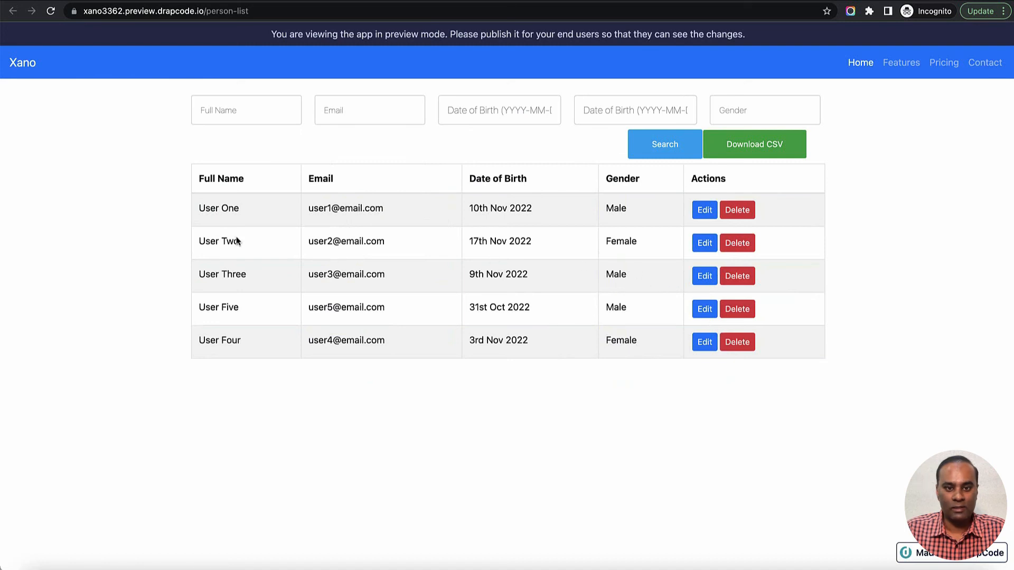
- Review the names and emails of all person rows in the reloaded preview list
drag(199, 210, 340, 344)
click(437, 351)
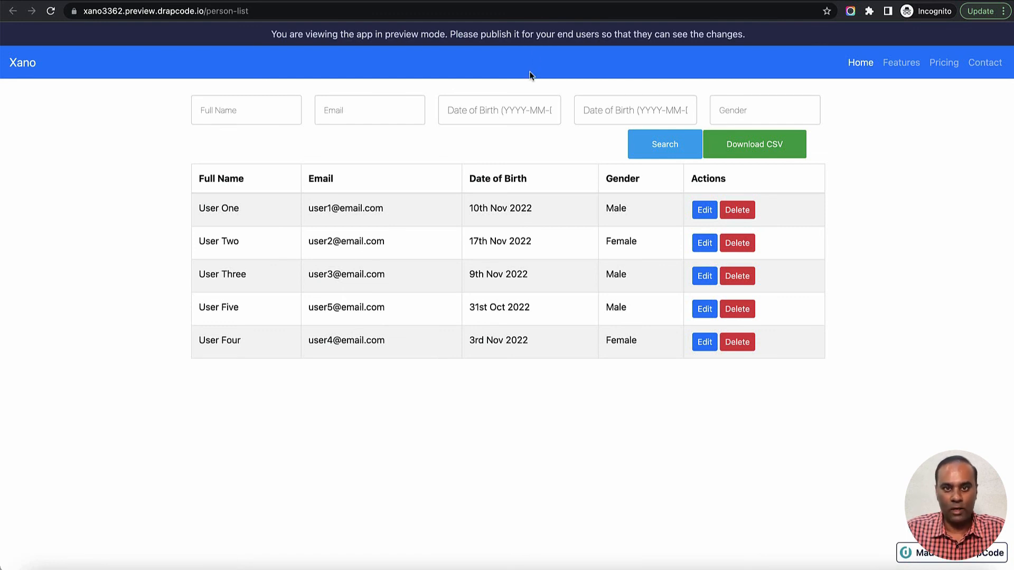
- Switch to Xano's Person table and change the first two records' Full_Name values to "User One 111" and "User Two 222"
click(507, 1)
double_click(379, 136)
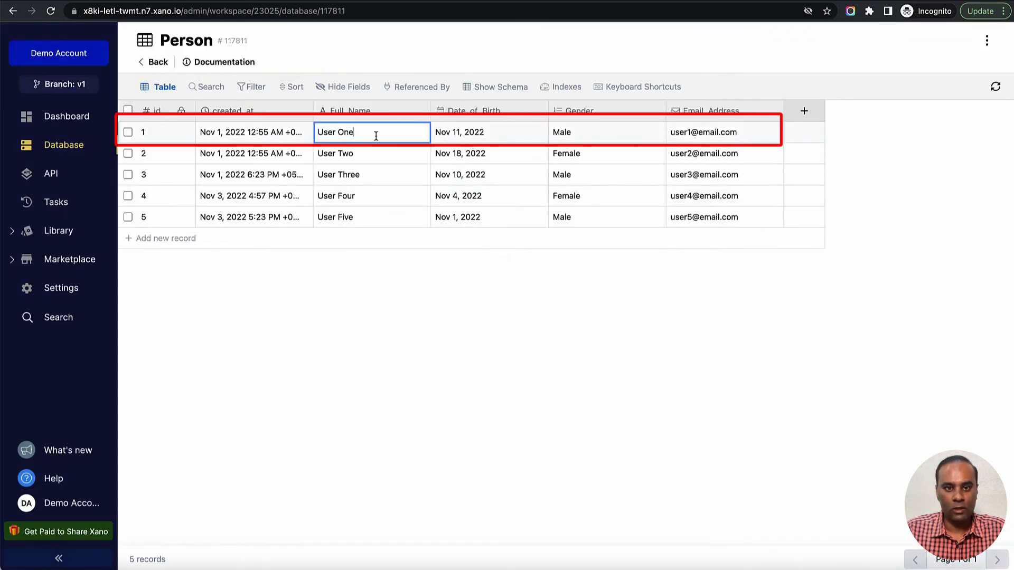
text(111)
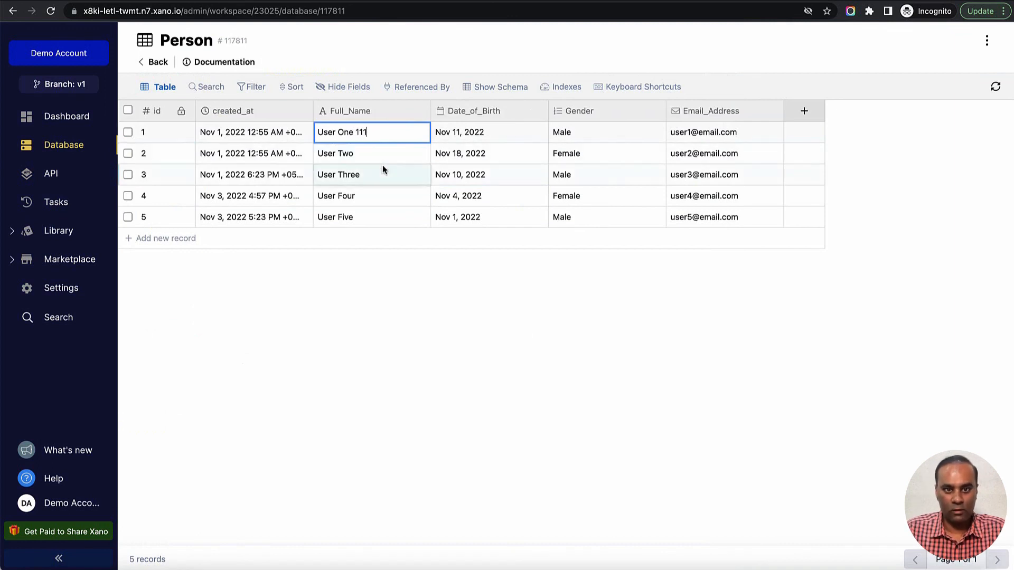
double_click(380, 155)
text(222)
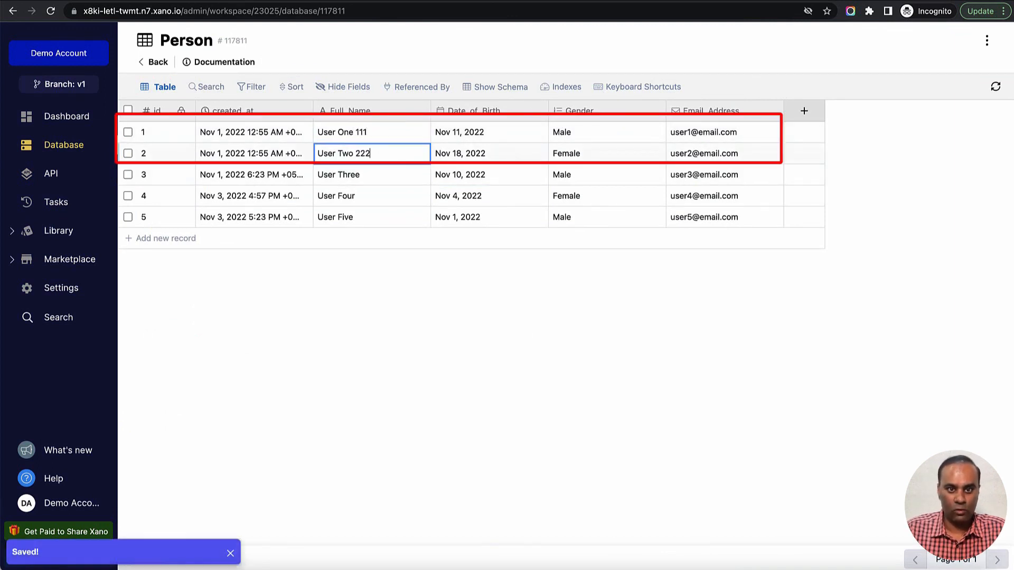
click(427, 270)
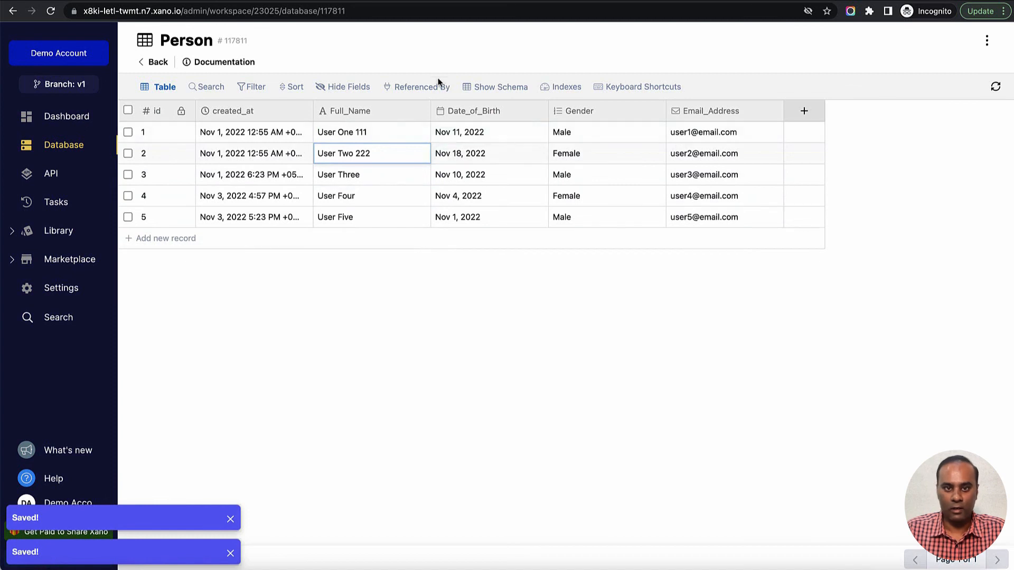
- Return to the DrapCode app preview and reload the person list to check the two edited full names
click(367, 0)
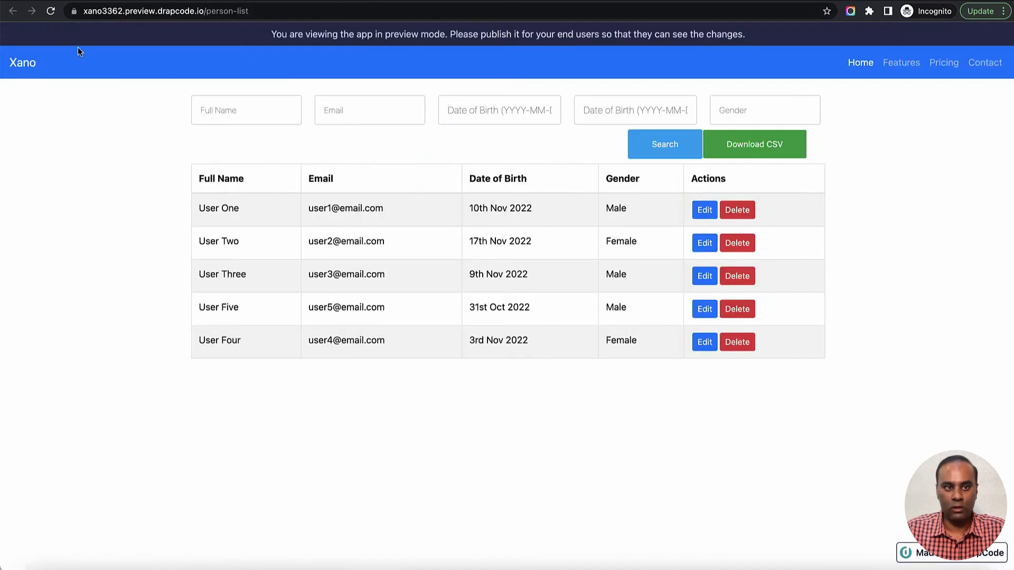
click(51, 15)
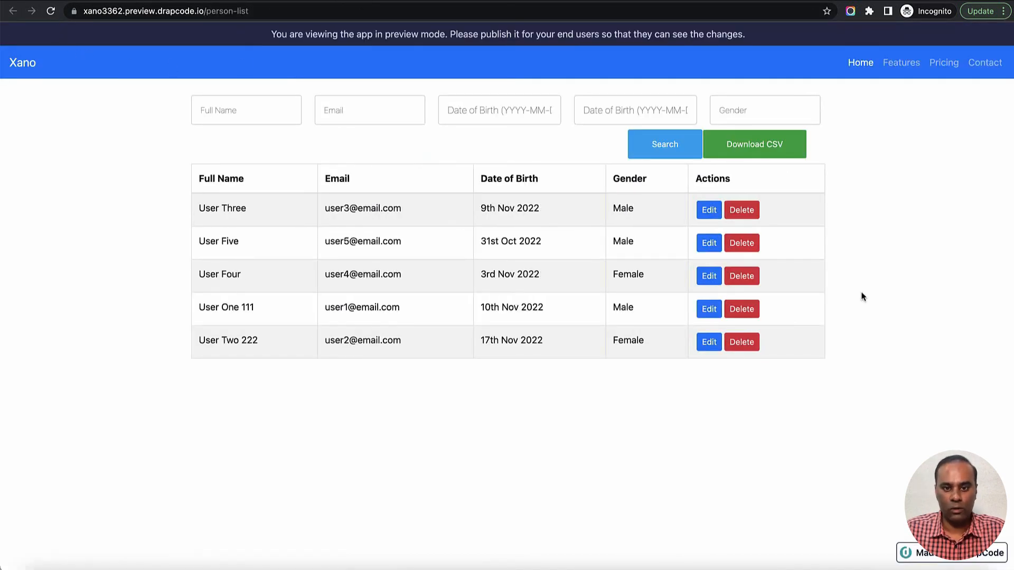
drag(240, 307, 259, 342)
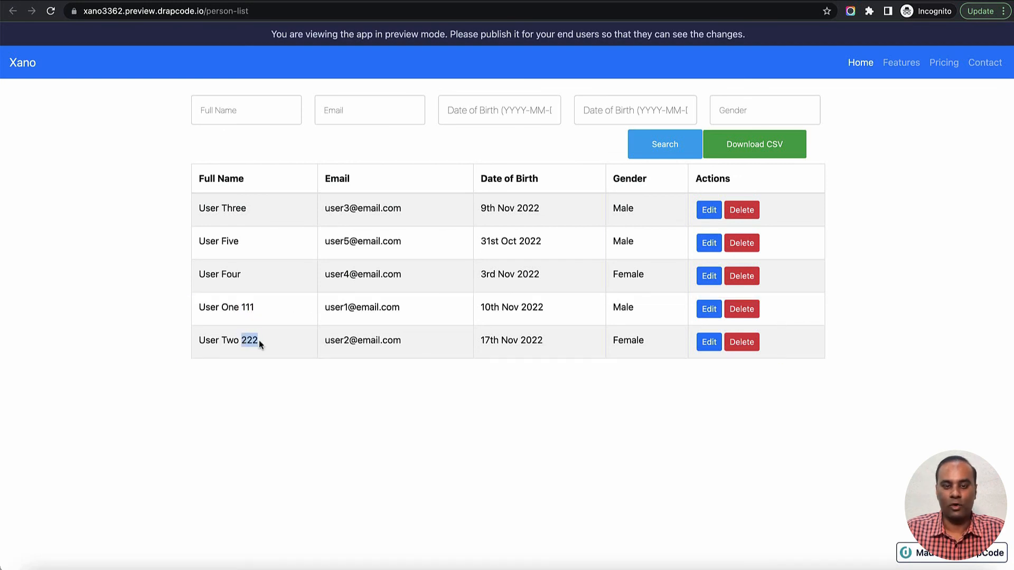